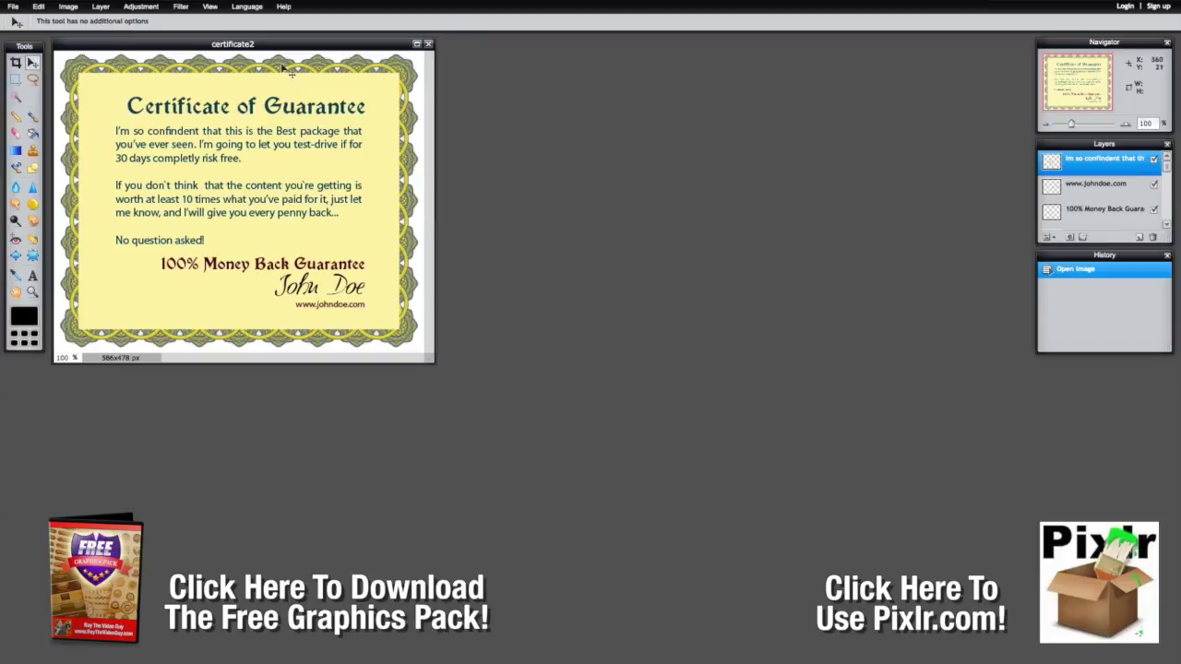
Hide the body paragraph layer and the "Certificate of Guarantee" title layer on the certificate.
drag(266, 43, 327, 44)
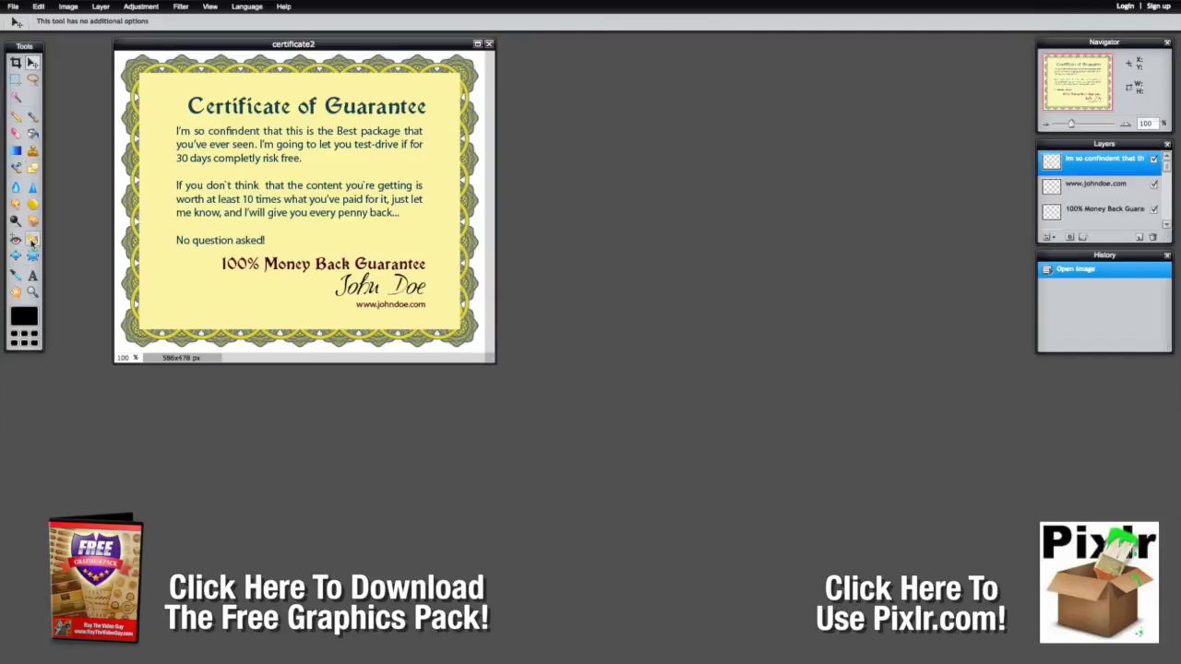
click(33, 275)
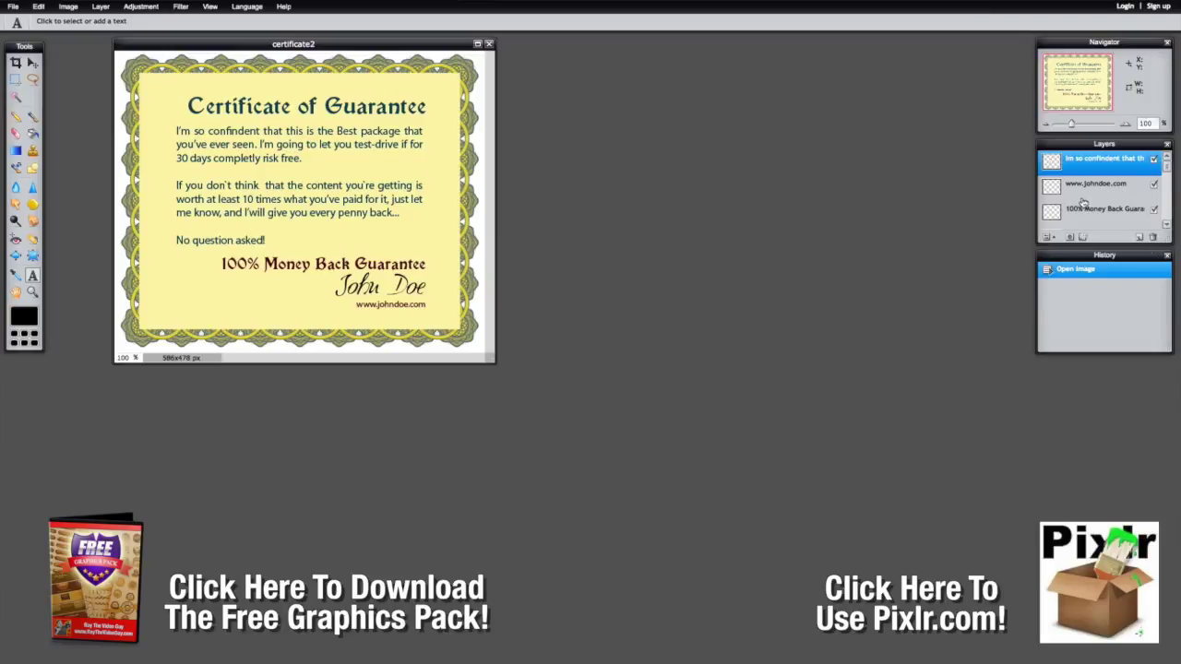
click(1155, 160)
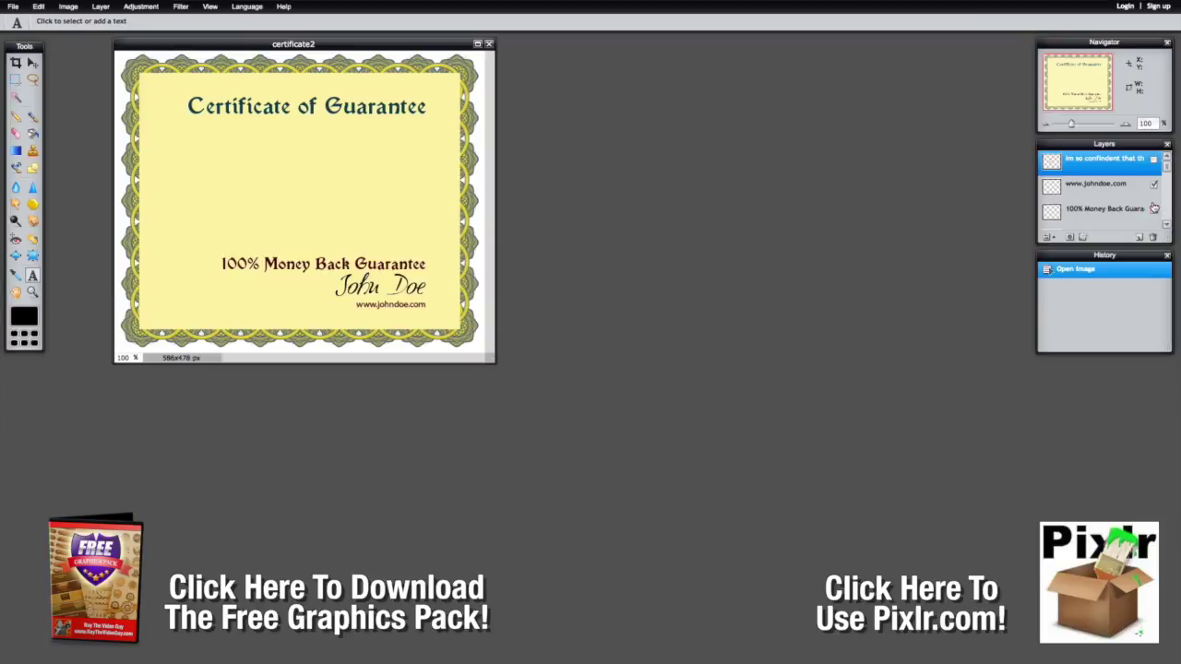
drag(1168, 166, 1167, 183)
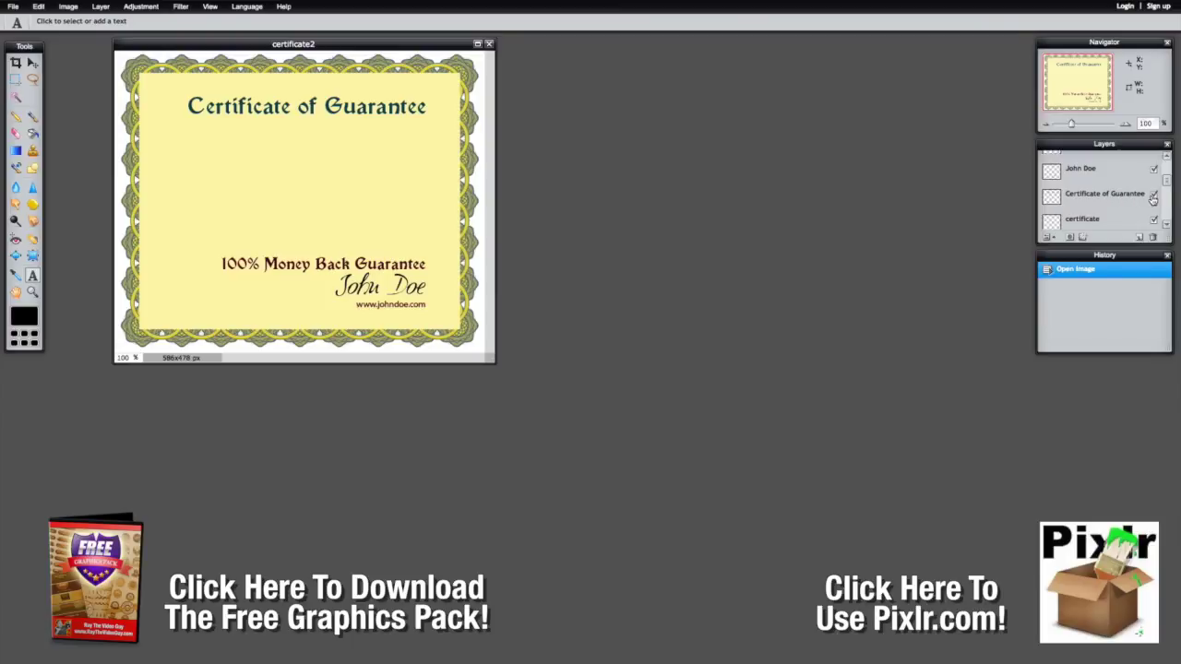
click(1155, 198)
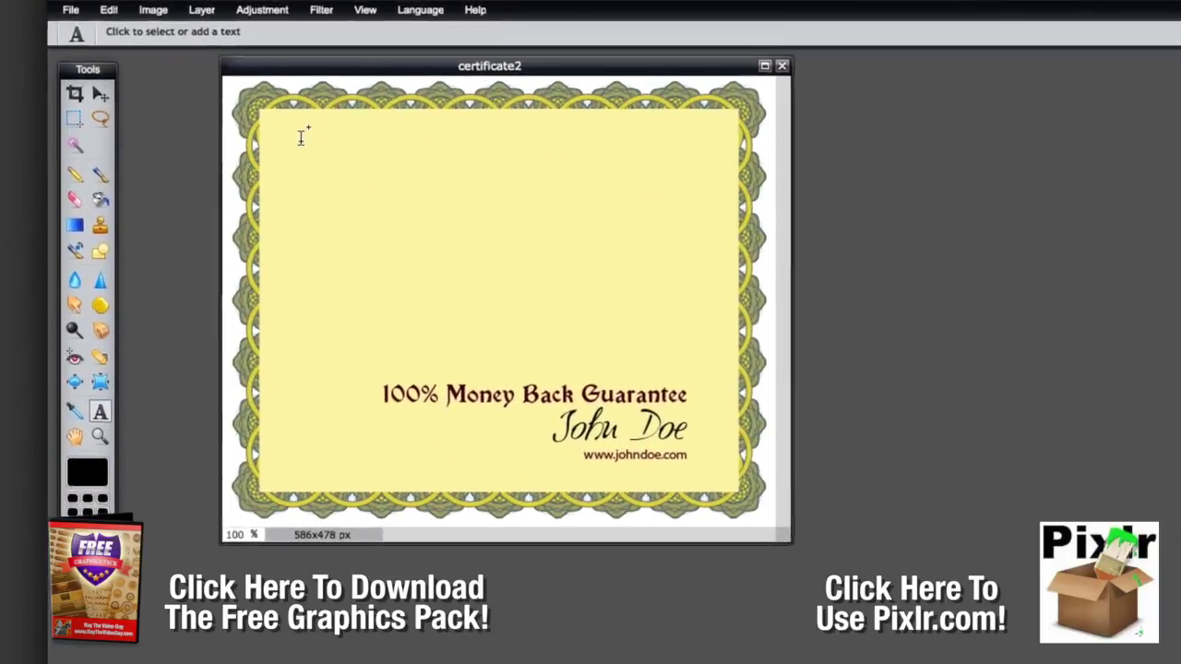
Add the title text "Certificate of Guarantee" near the upper edge of the certificate.
click(304, 150)
text(C)
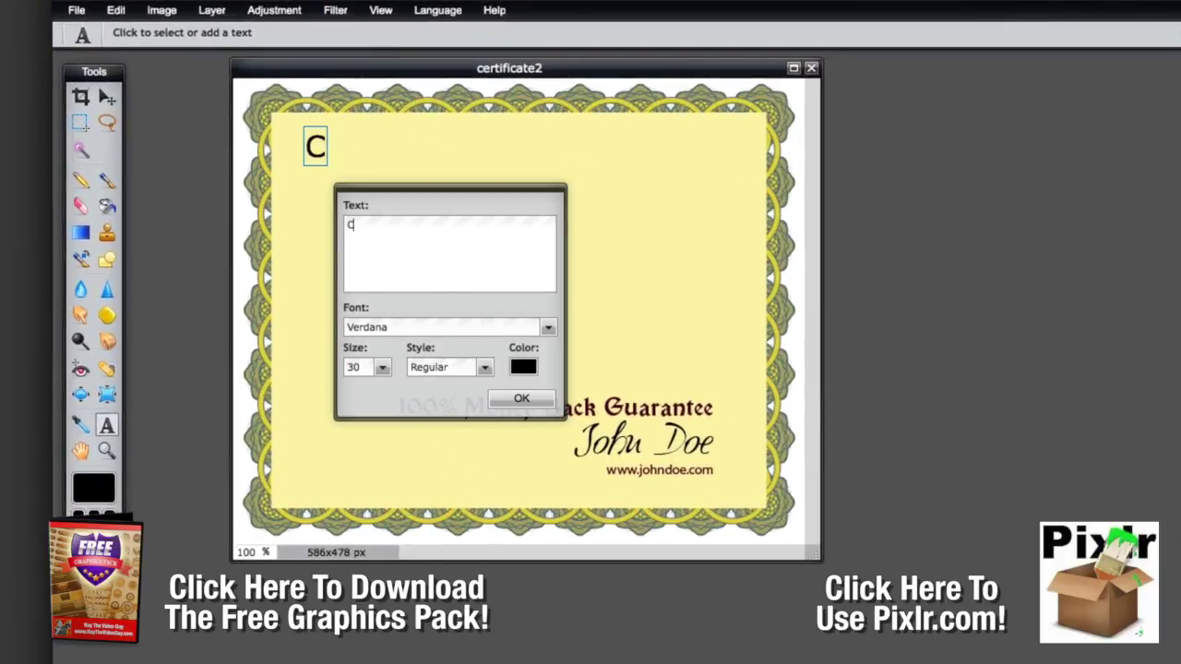
text(ertif)
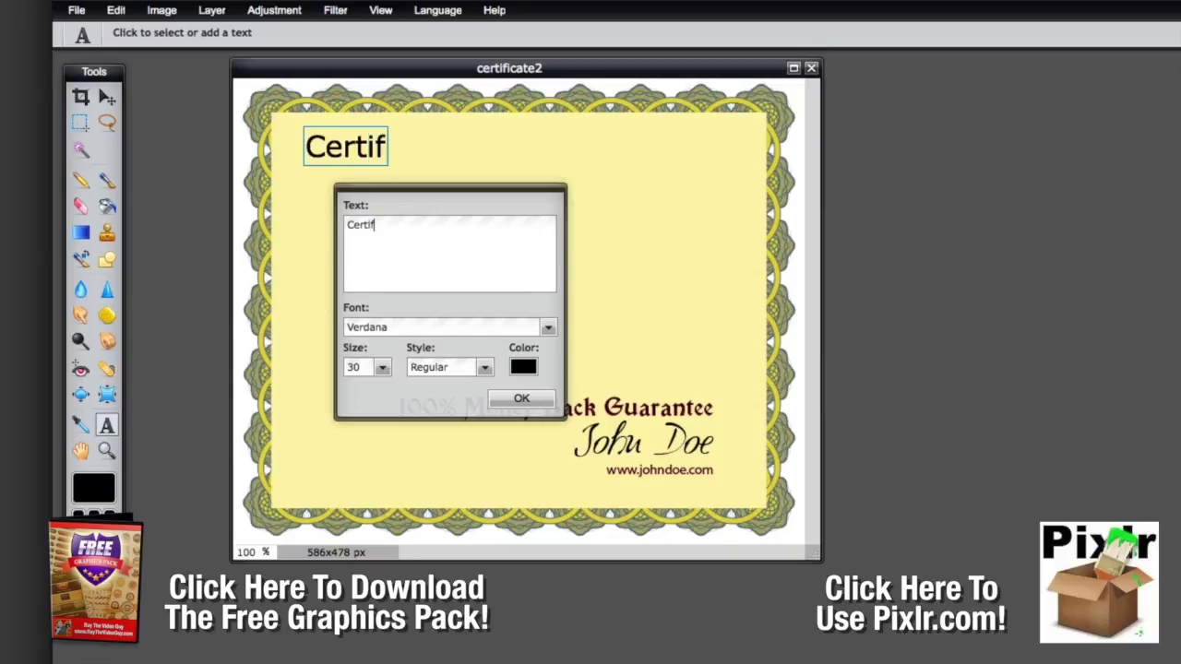
text(icate of Guar)
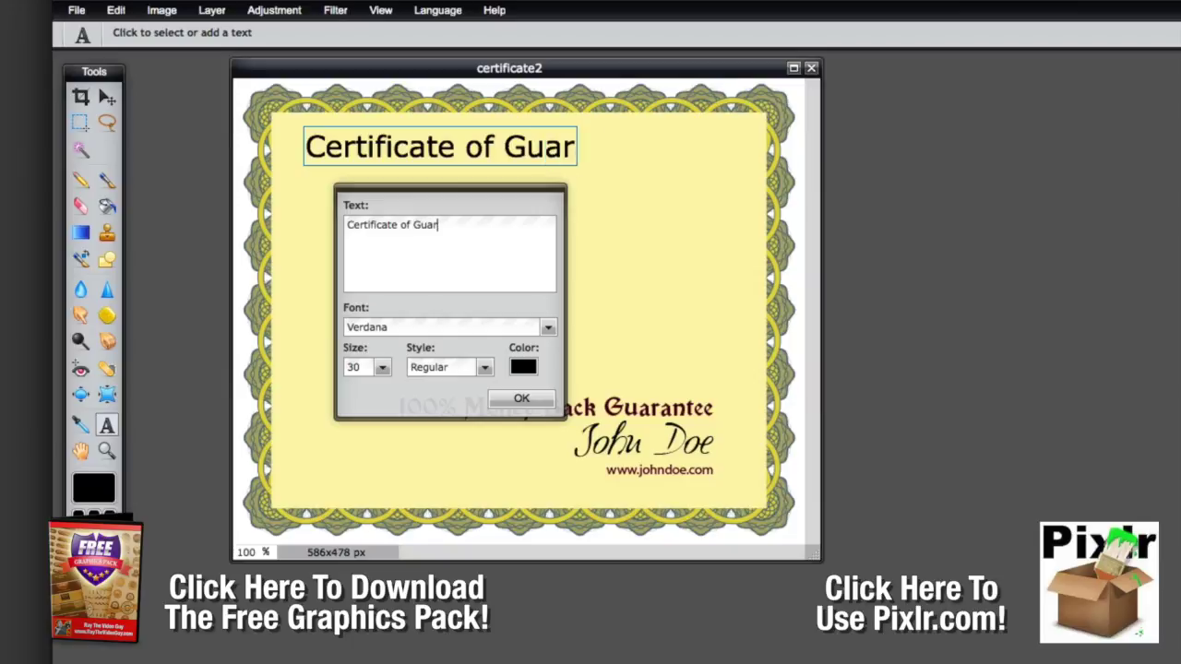
text(antee)
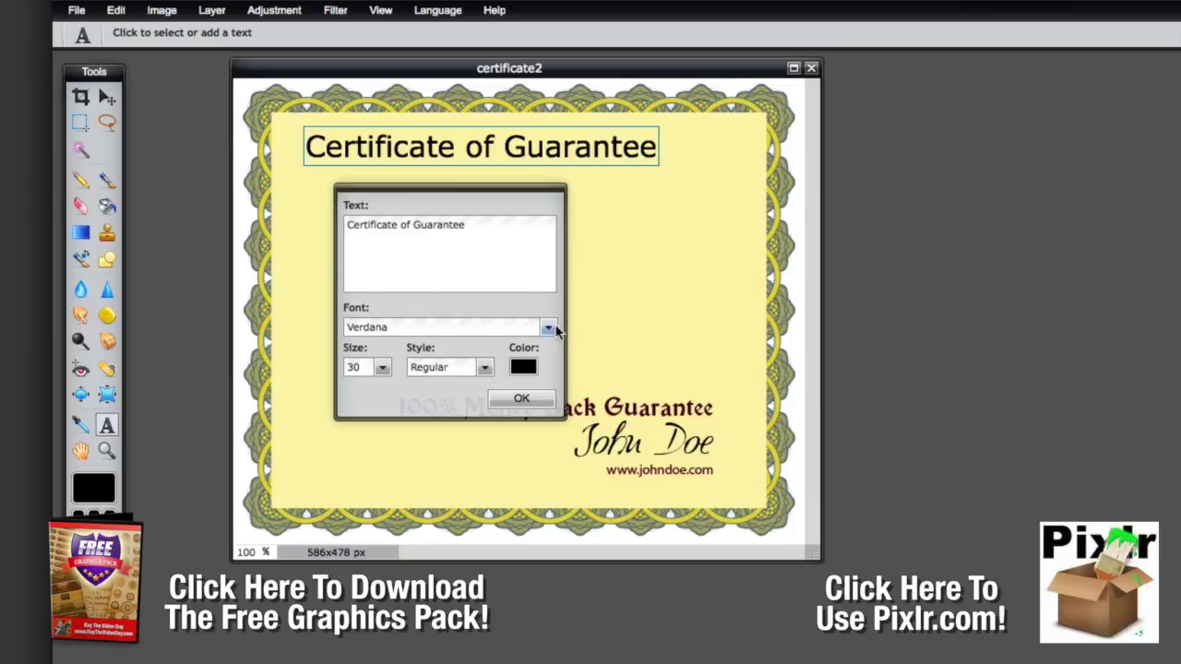
Set the title's font to Academy Engraved LET Plain:1.0 at size 45 and apply the text.
click(548, 330)
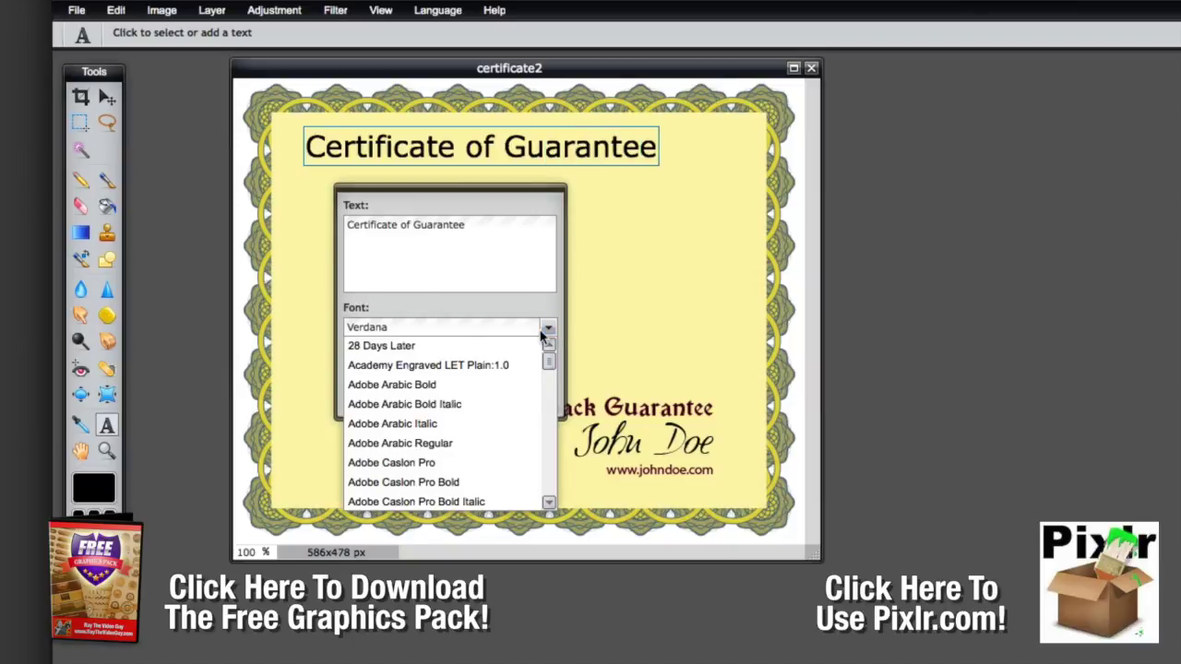
click(464, 371)
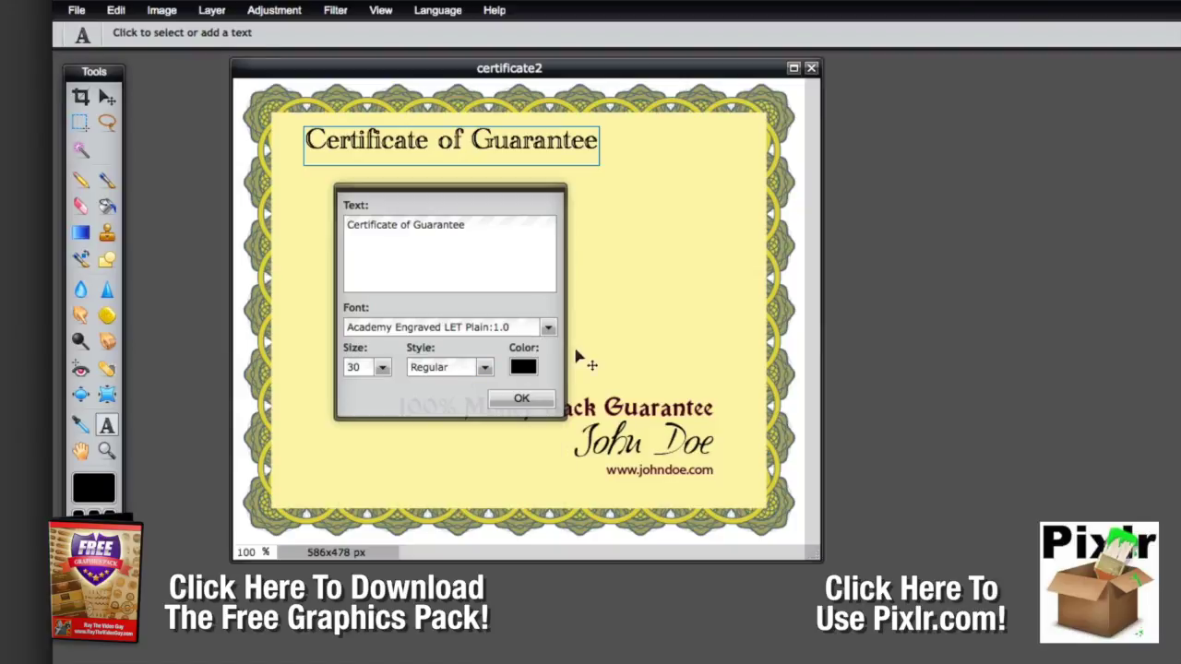
click(382, 368)
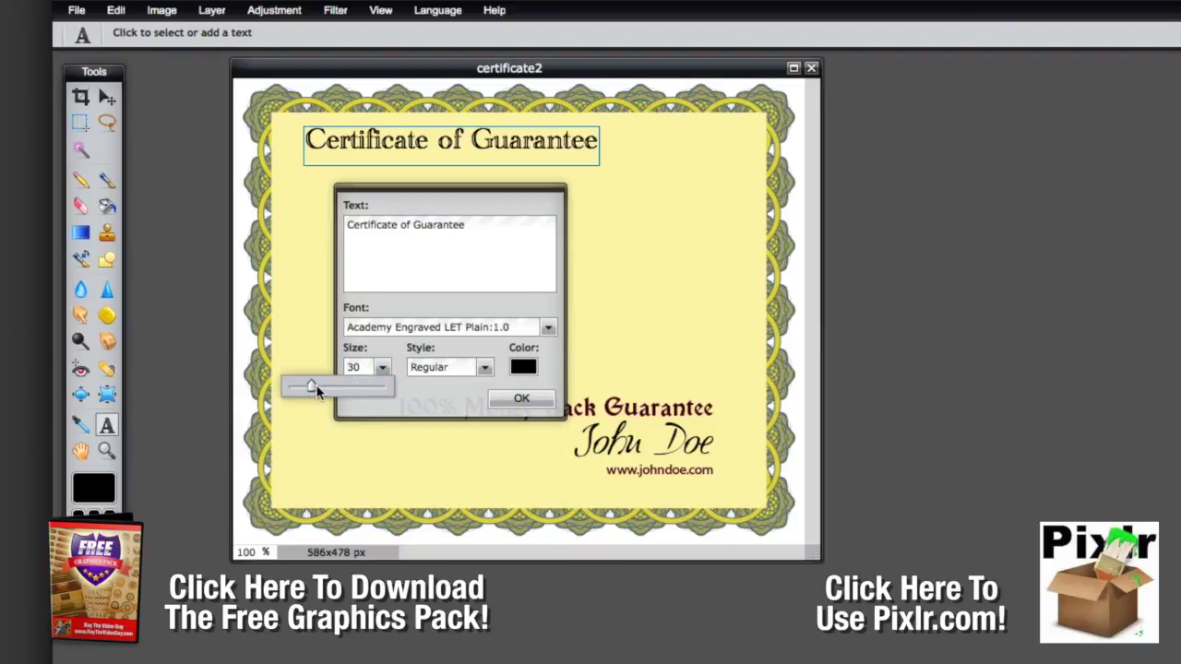
drag(317, 391, 321, 391)
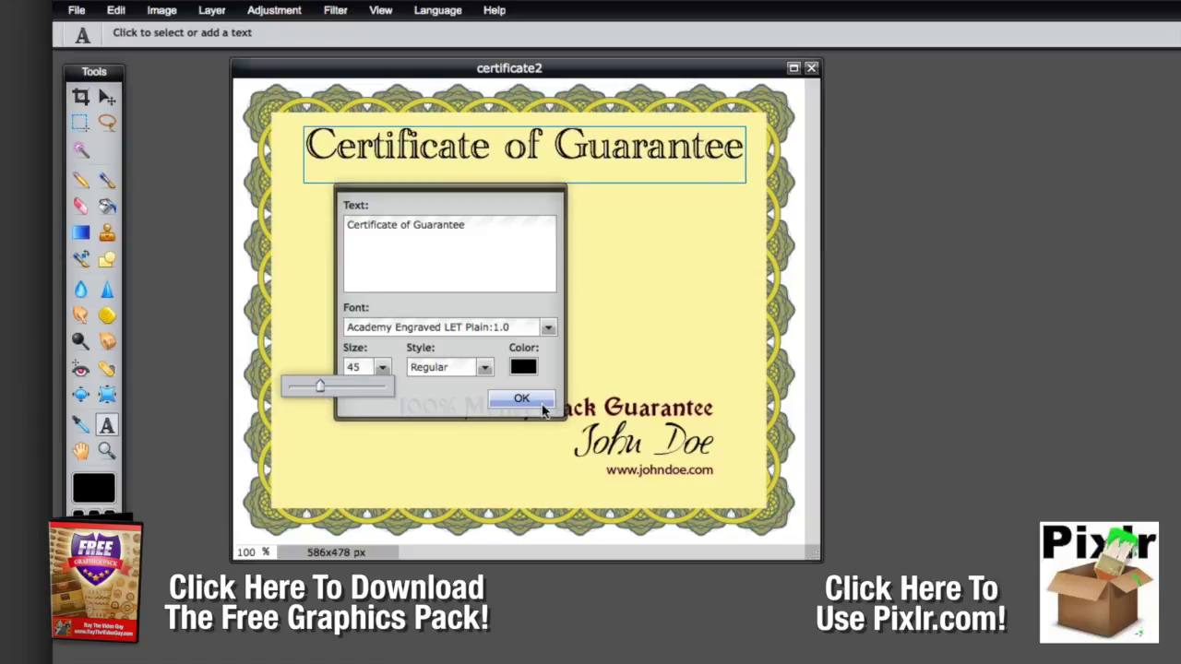
click(514, 404)
click(514, 404)
Move the title and nudge it horizontally to centre it within the certificate's border.
click(107, 97)
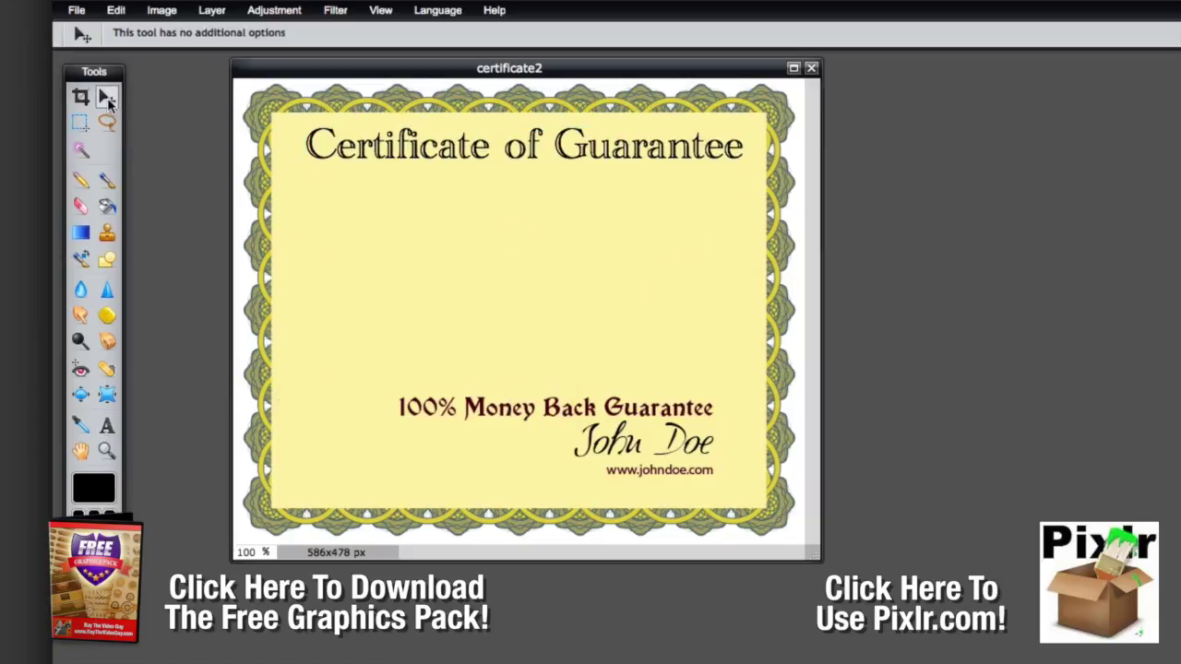
drag(476, 154, 460, 152)
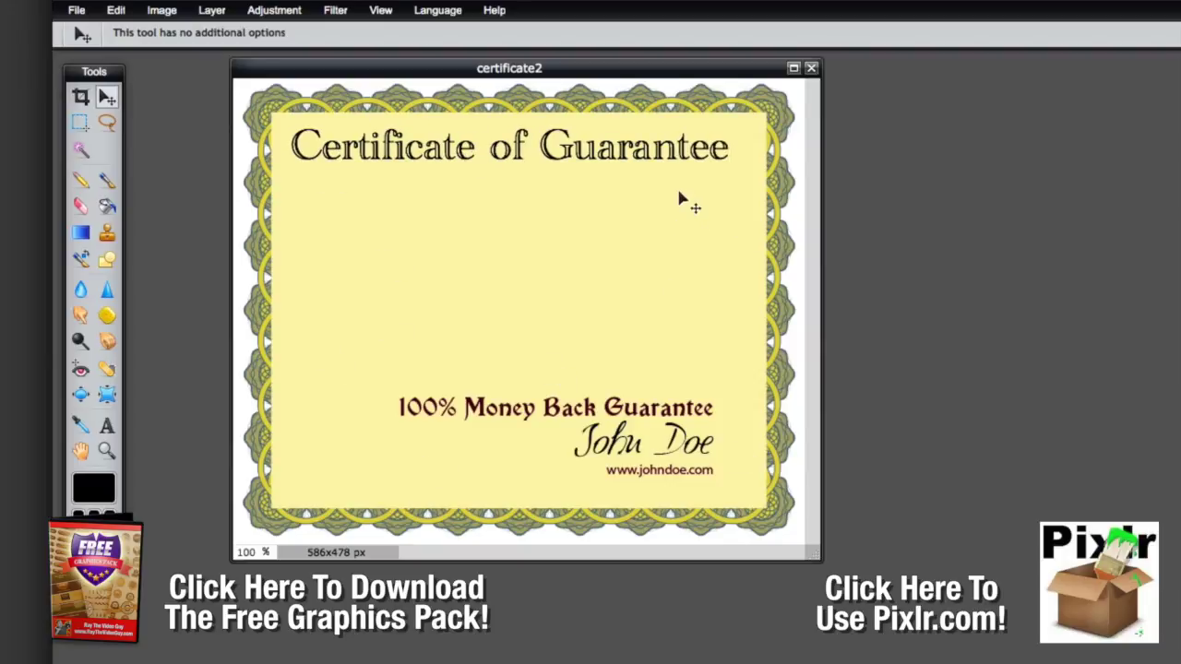
key(Right)
key(Right)
key(Right)
key(Right)
key(Right)
key(Right)
key(Right)
key(Right)
key(Right)
key(Right)
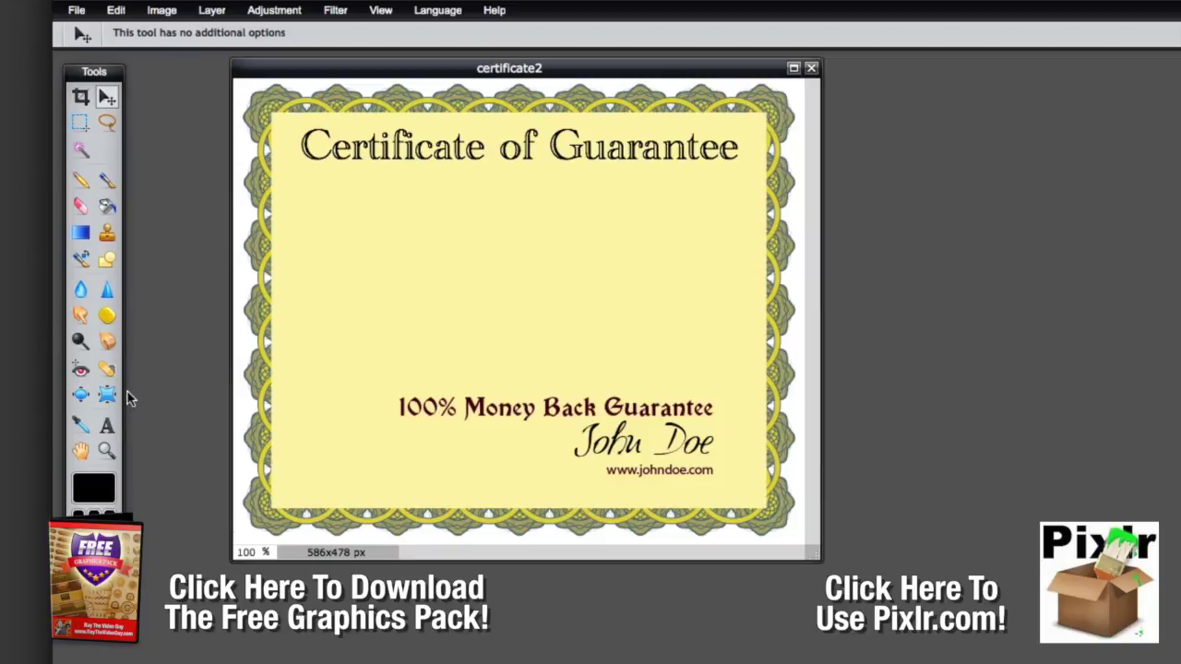
Start a new text below the title, using Adobe Arabic Bold at size 24.
click(107, 425)
click(317, 224)
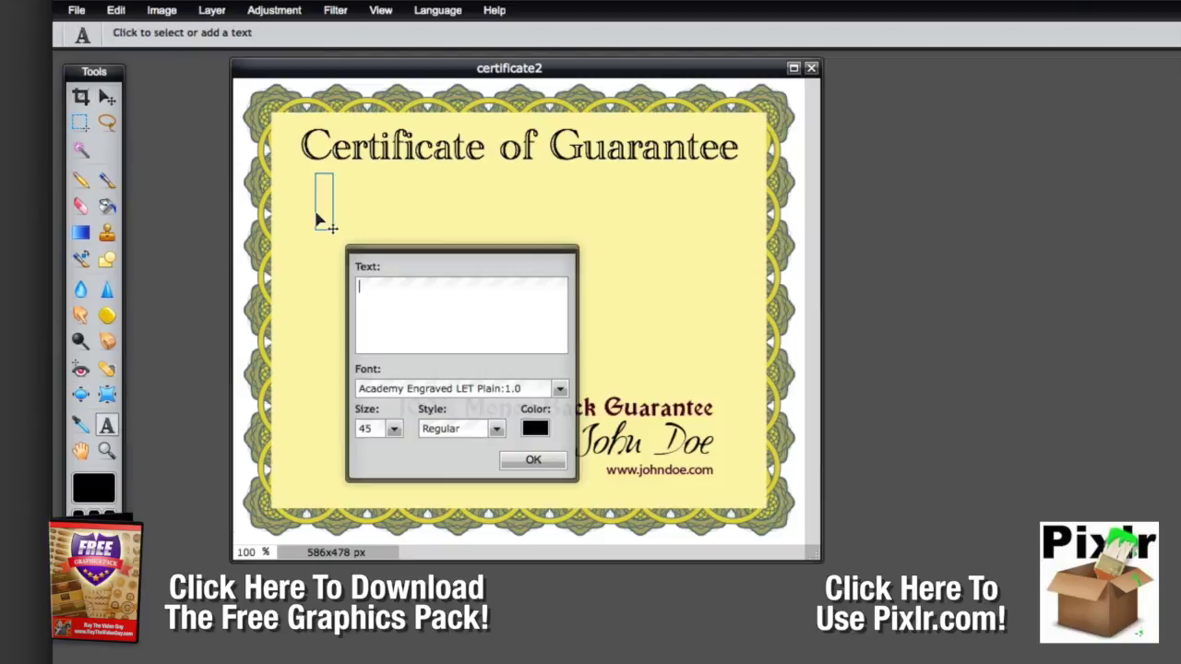
text(TH)
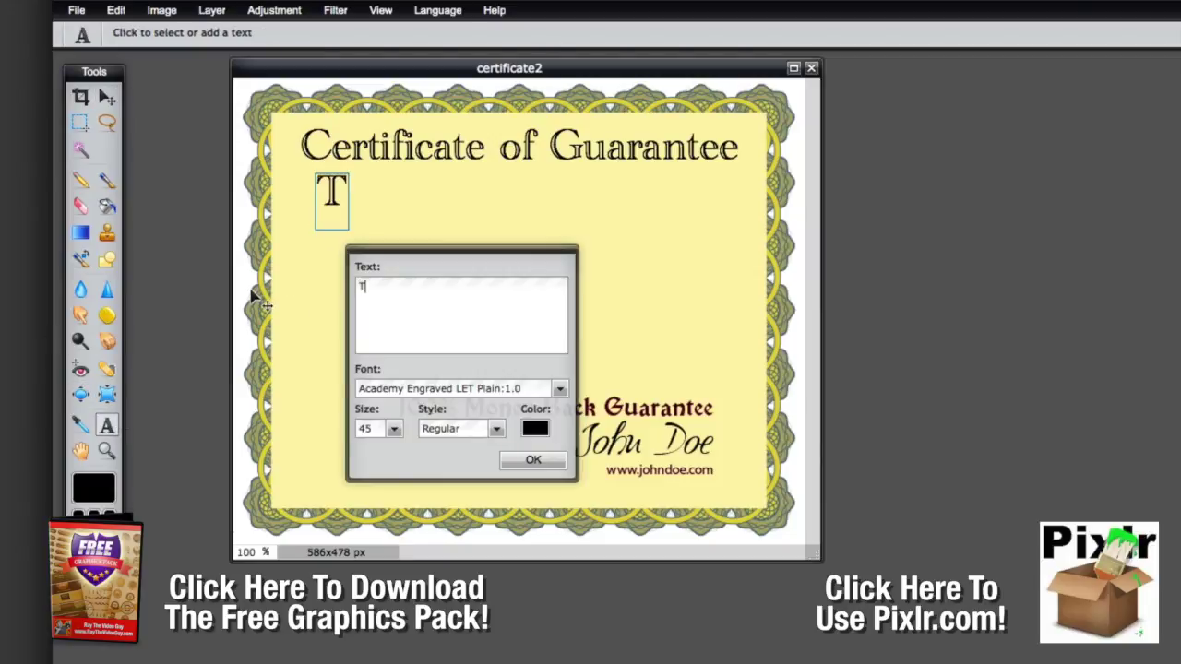
key(BackSpace)
key(BackSpace)
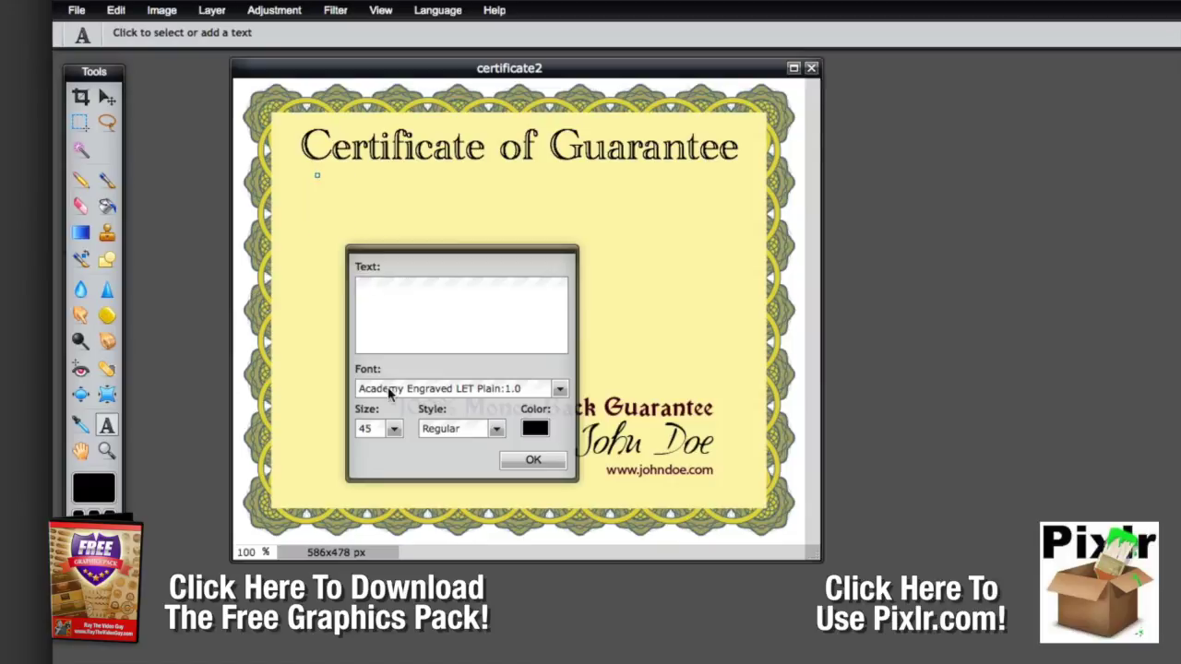
click(558, 391)
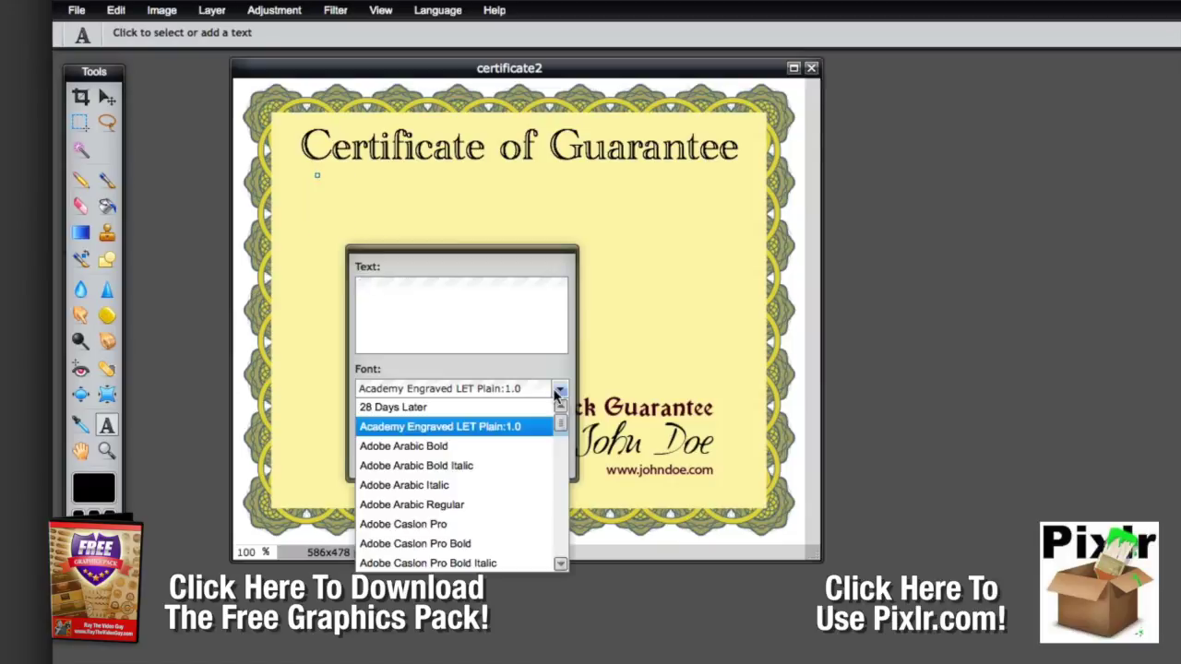
click(439, 446)
click(395, 430)
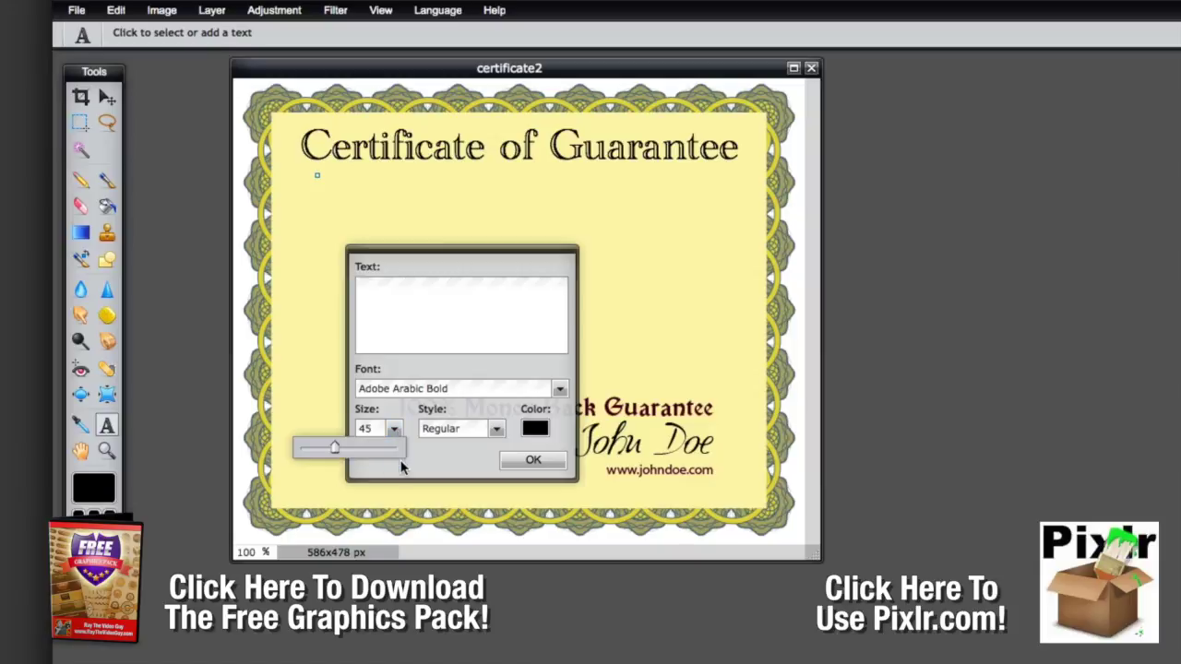
drag(327, 445, 316, 450)
click(439, 309)
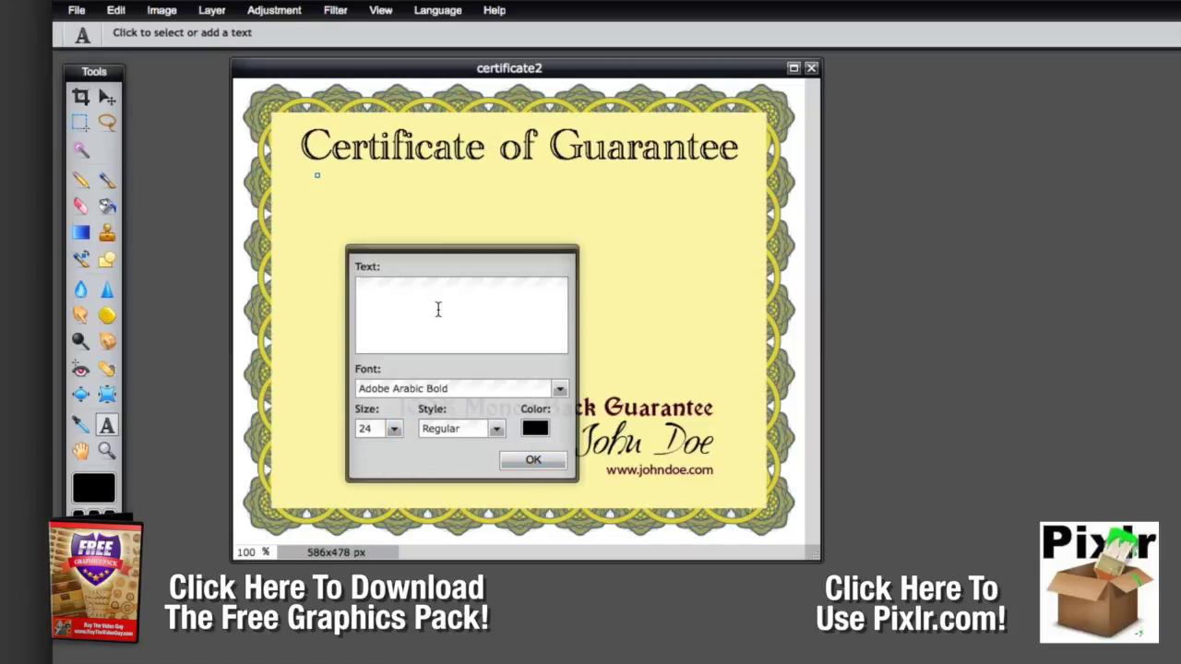
Enter the text "This product is guaranteed. If you are not happy for any reason, let us know and we will provide you with a 100% refund".
text(This product is guarante)
text(ed.  If you are not hao)
text(ppy for any reason, )
text(let us know and w)
text(e will pro)
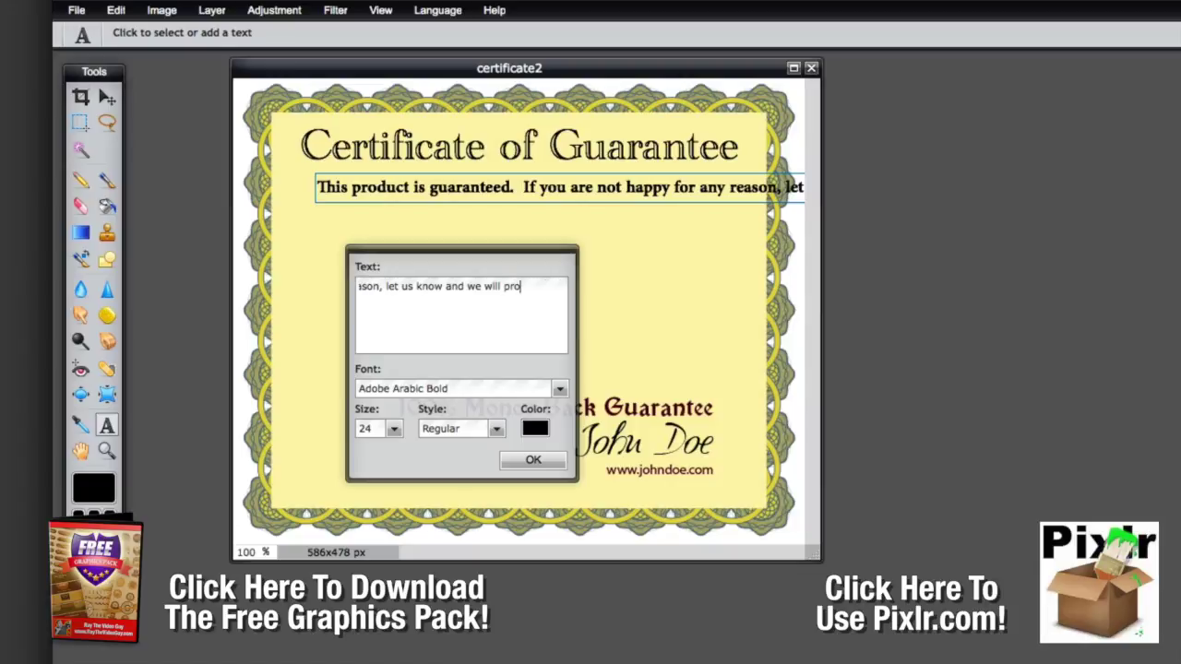
text(vide you with a 100% refund)
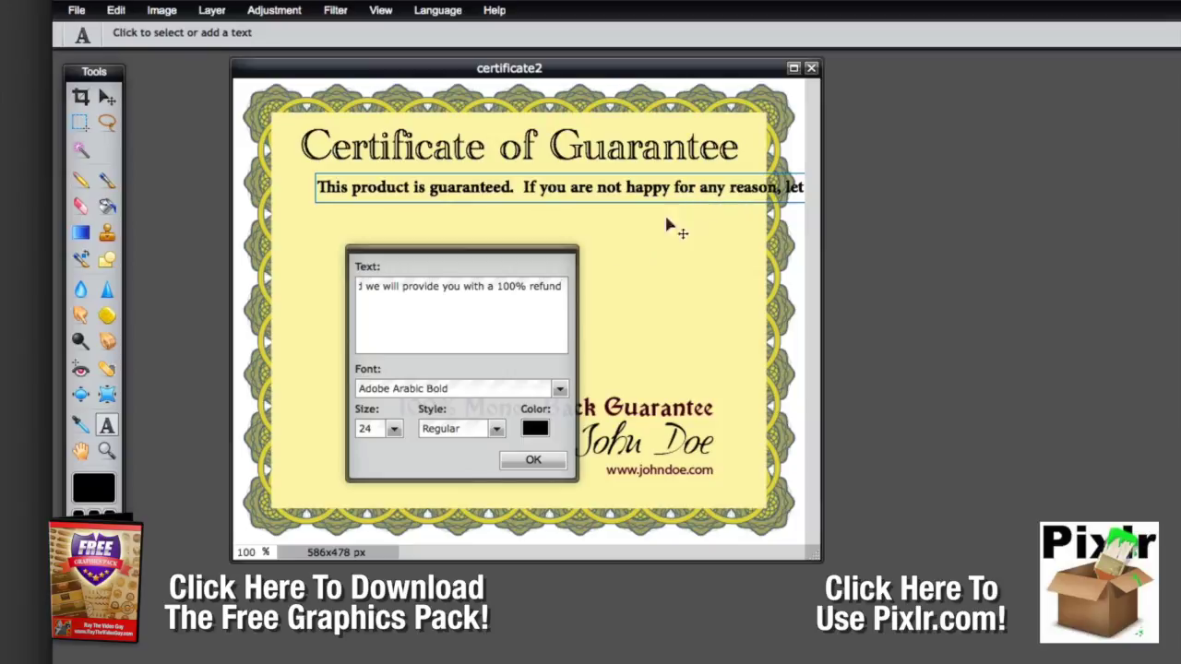
Break the paragraph into three lines before "reason" and "100% refund", and move it slightly lower and to the right beneath the title.
mouse_move(435, 286)
mouse_down()
mouse_move(305, 284)
mouse_move(418, 286)
mouse_up()
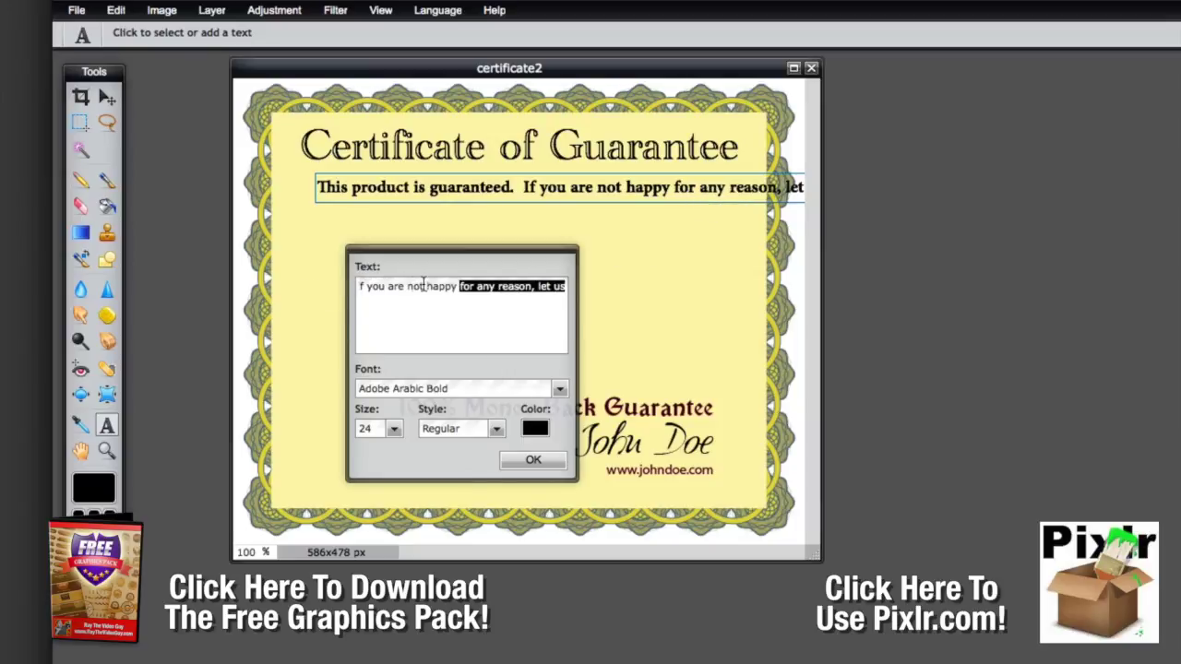
click(497, 286)
key(BackSpace)
key(Return)
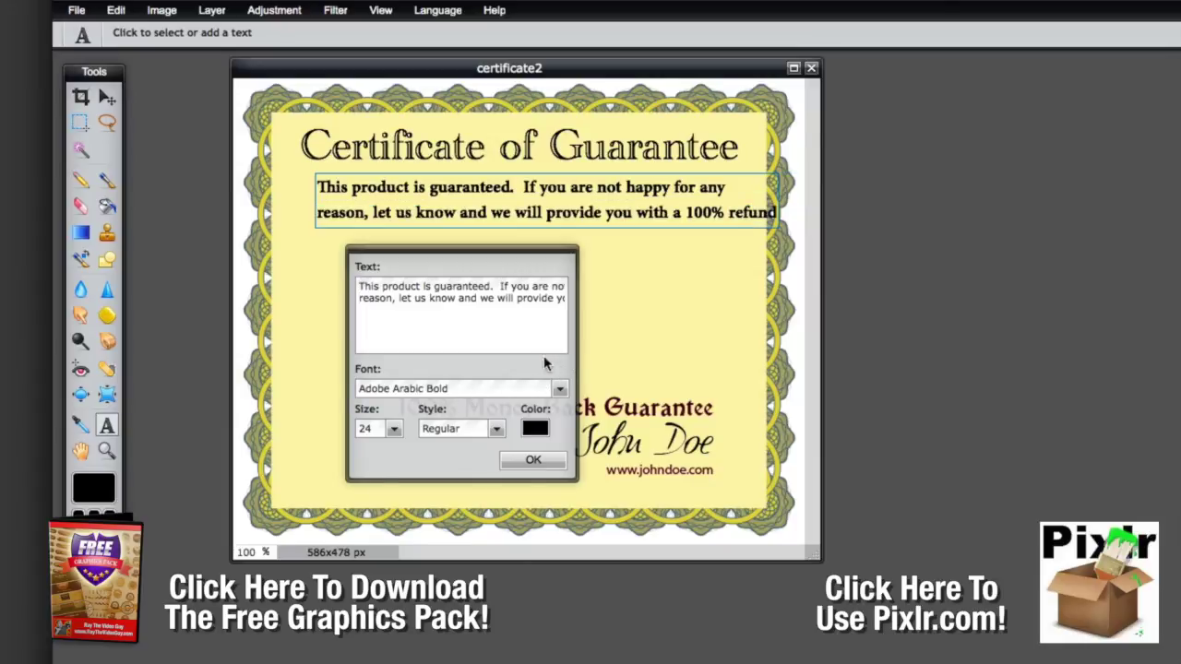
drag(512, 286, 567, 300)
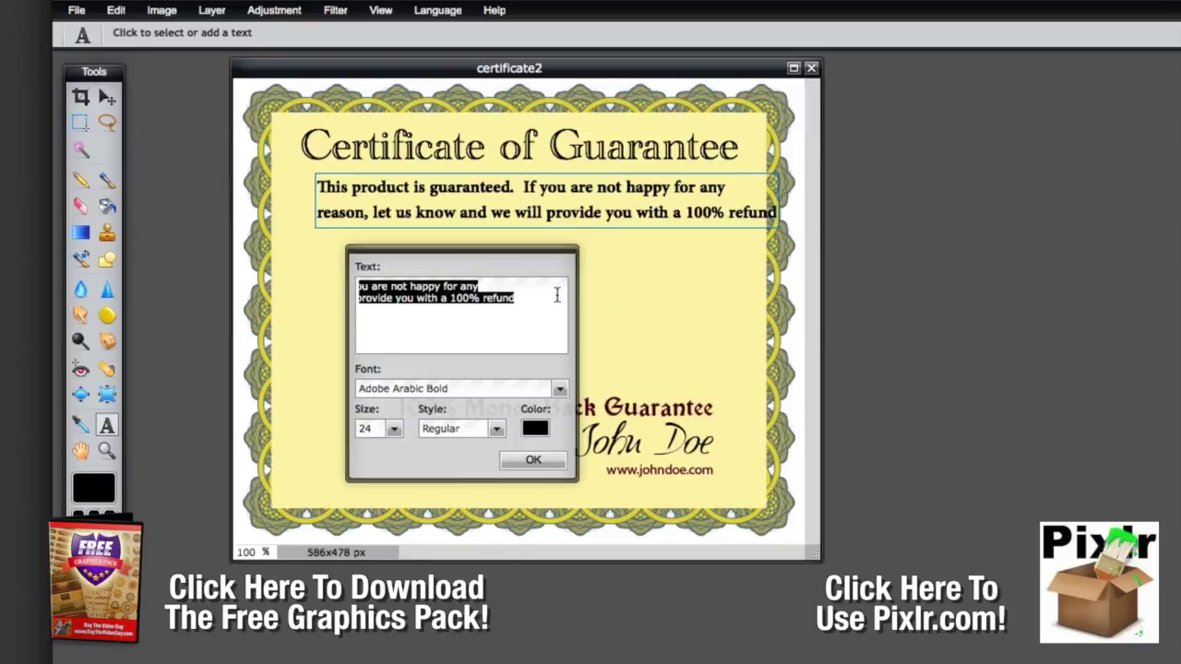
click(482, 302)
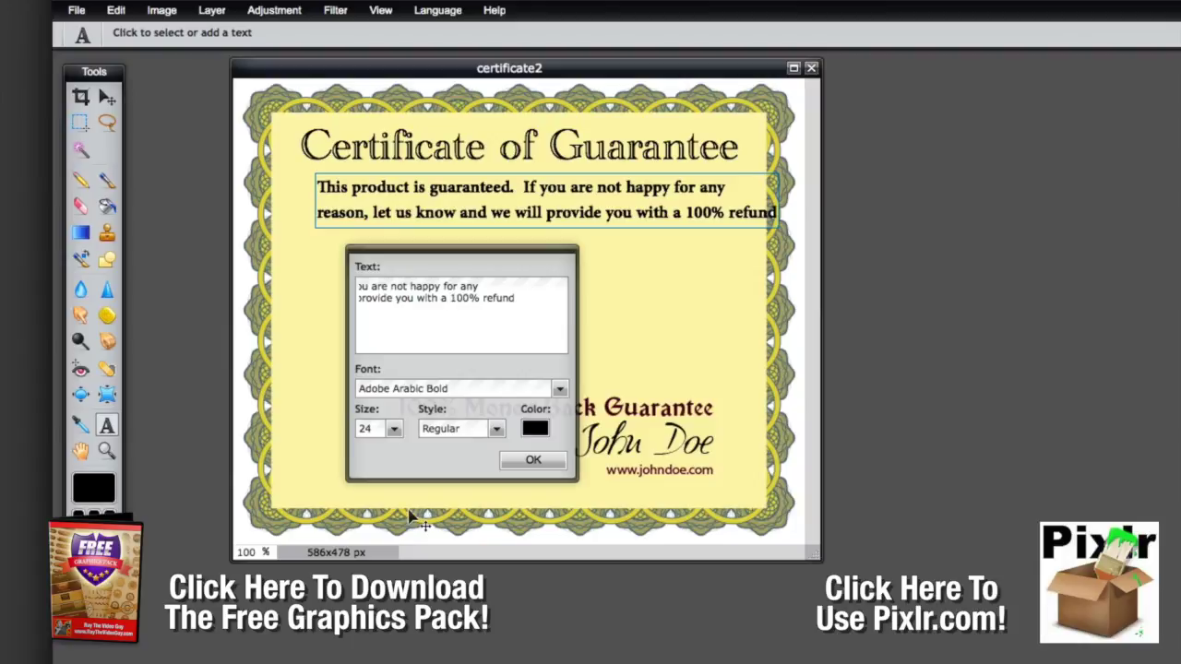
key(Return)
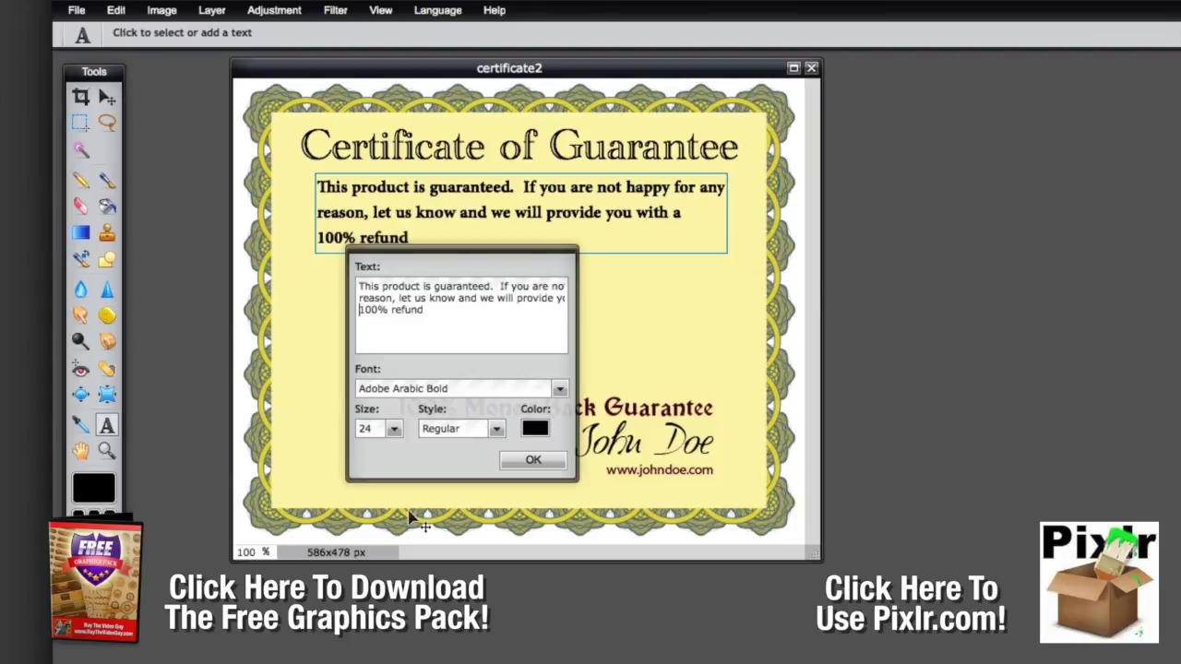
click(534, 460)
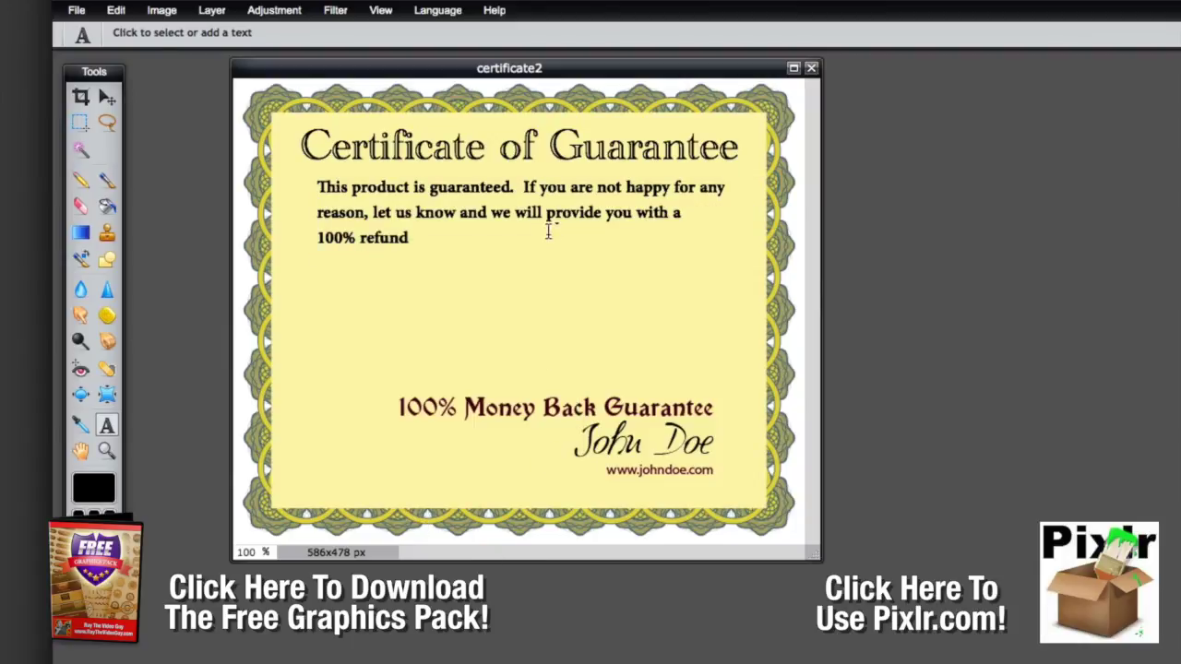
click(107, 97)
drag(429, 200, 437, 224)
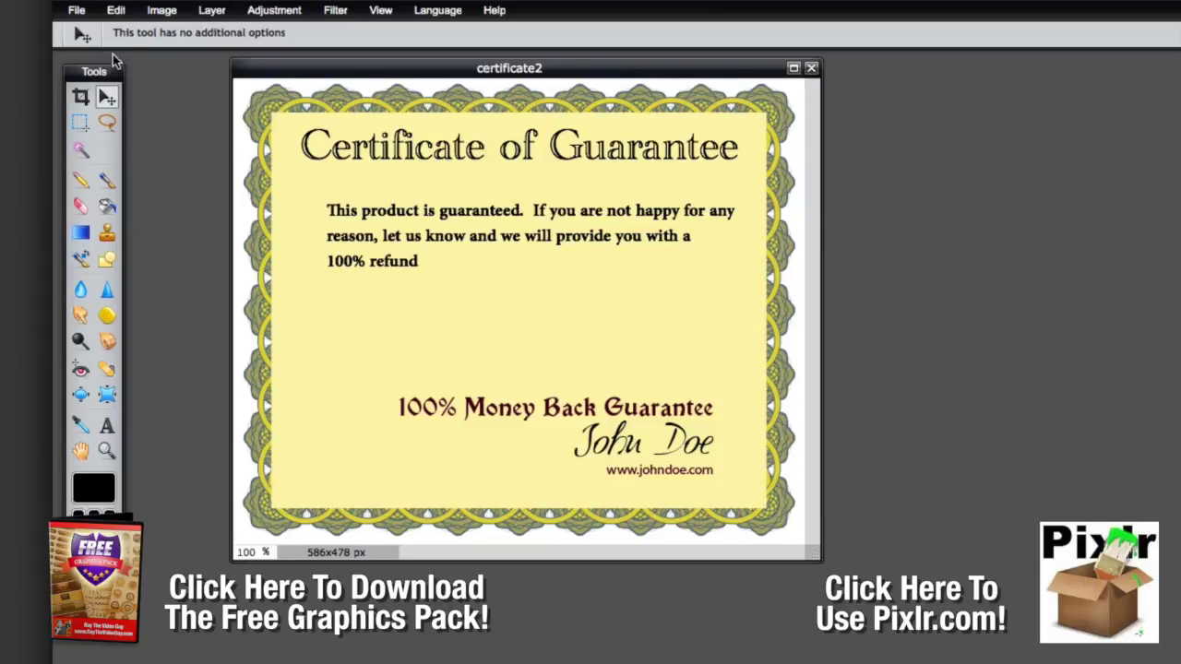
Open the photo IMG_1249 and place its window over the certificate's window.
click(77, 10)
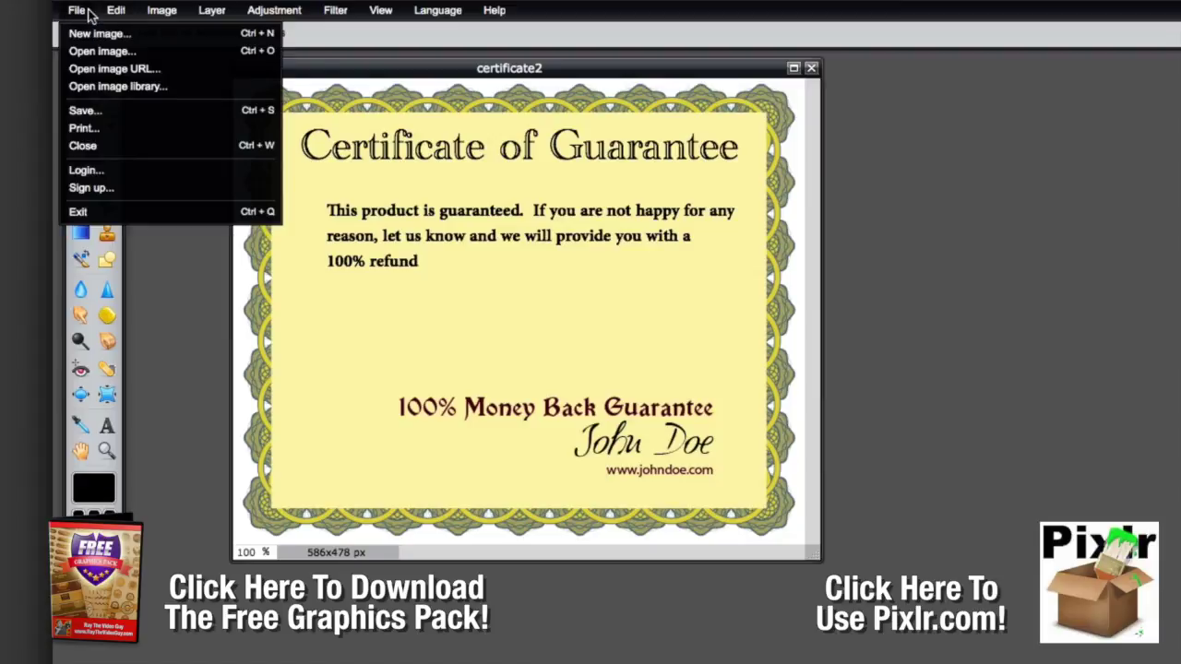
click(85, 53)
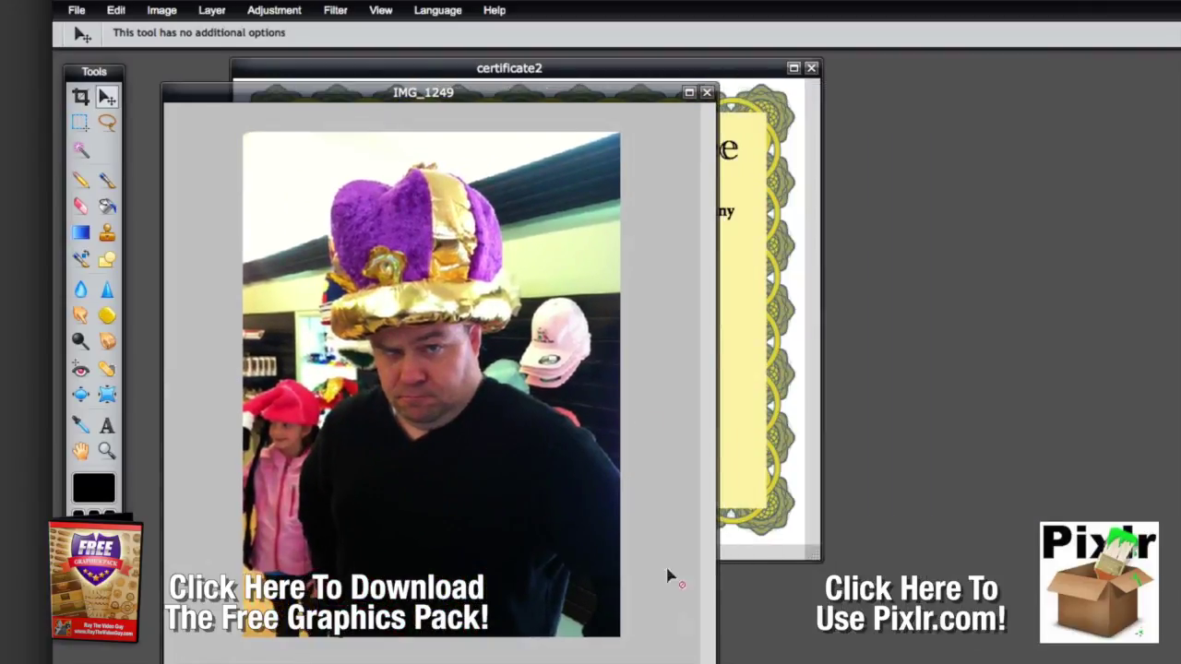
drag(508, 91, 579, 63)
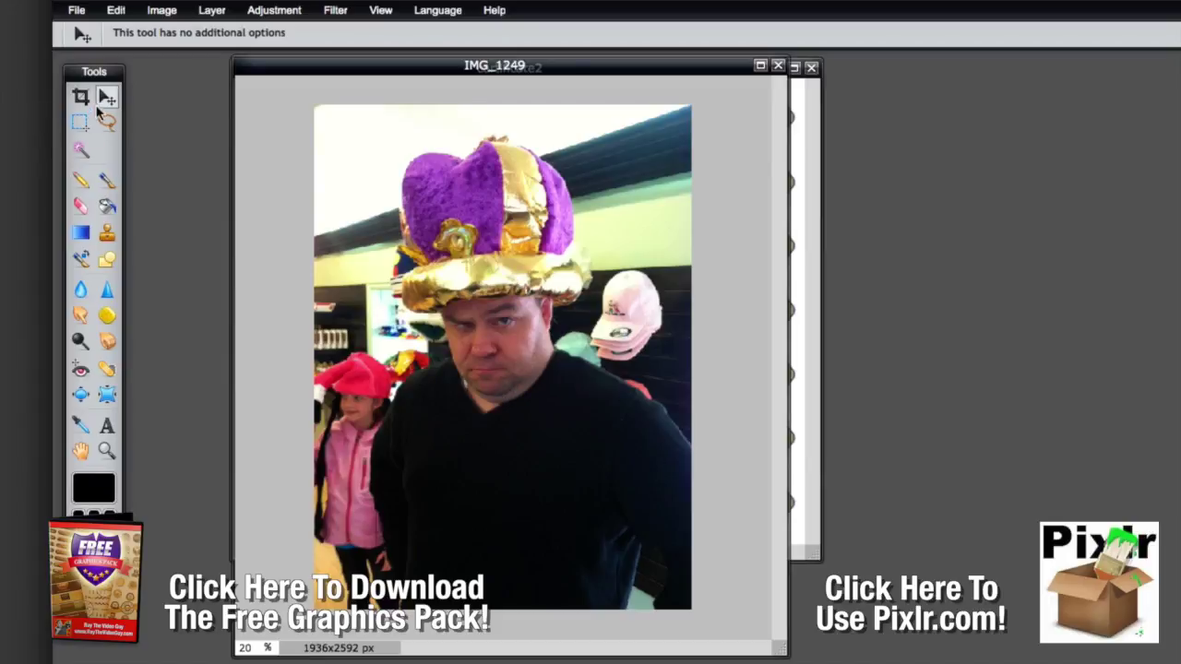
Free-transform the photo, enlarging it very slightly, and apply the transformation.
click(117, 12)
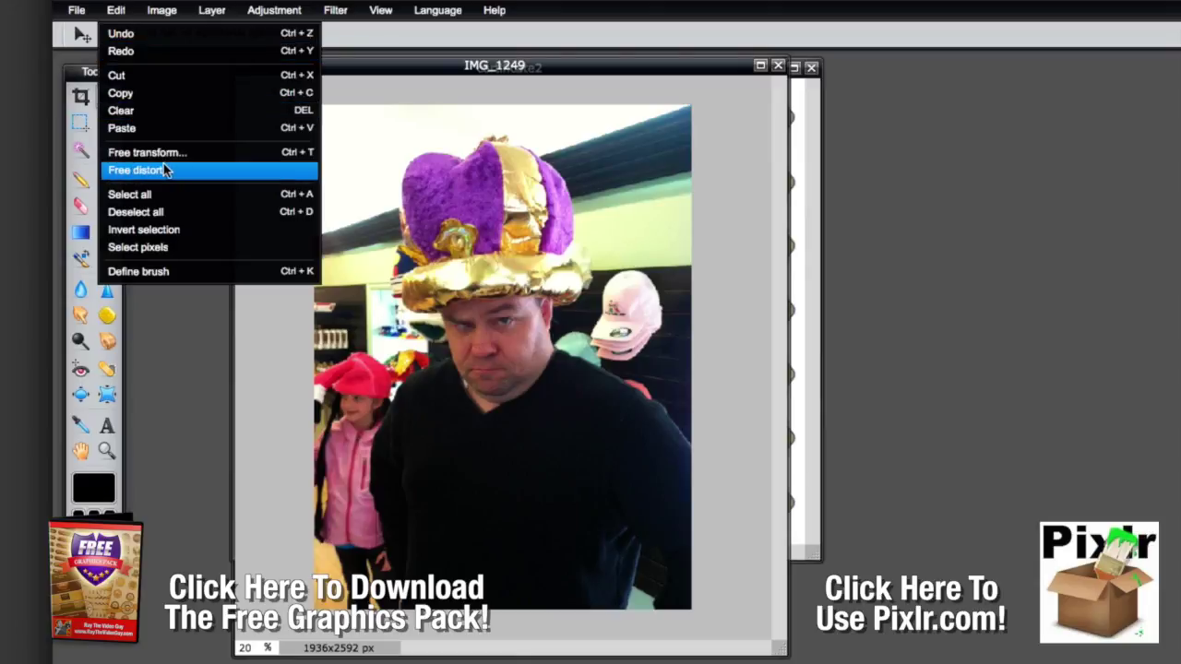
click(148, 153)
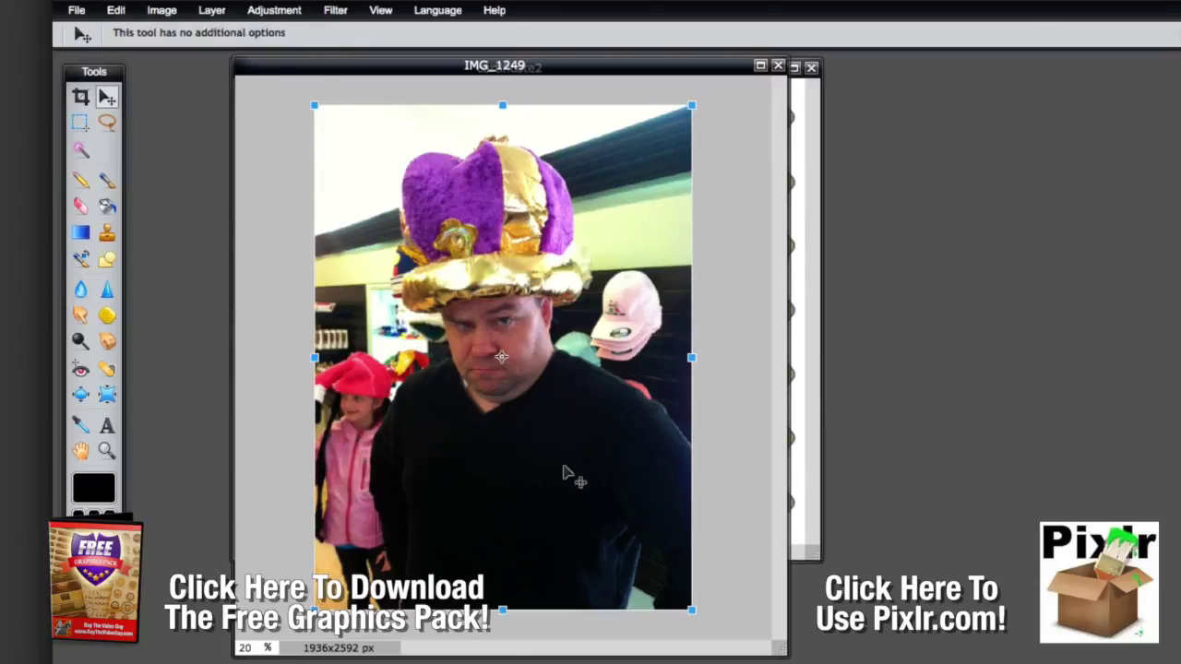
mouse_move(690, 606)
mouse_down()
mouse_move(507, 497)
mouse_move(544, 585)
mouse_move(590, 565)
mouse_move(562, 601)
mouse_move(601, 364)
mouse_move(590, 465)
mouse_move(508, 545)
mouse_move(545, 533)
mouse_move(695, 609)
mouse_up()
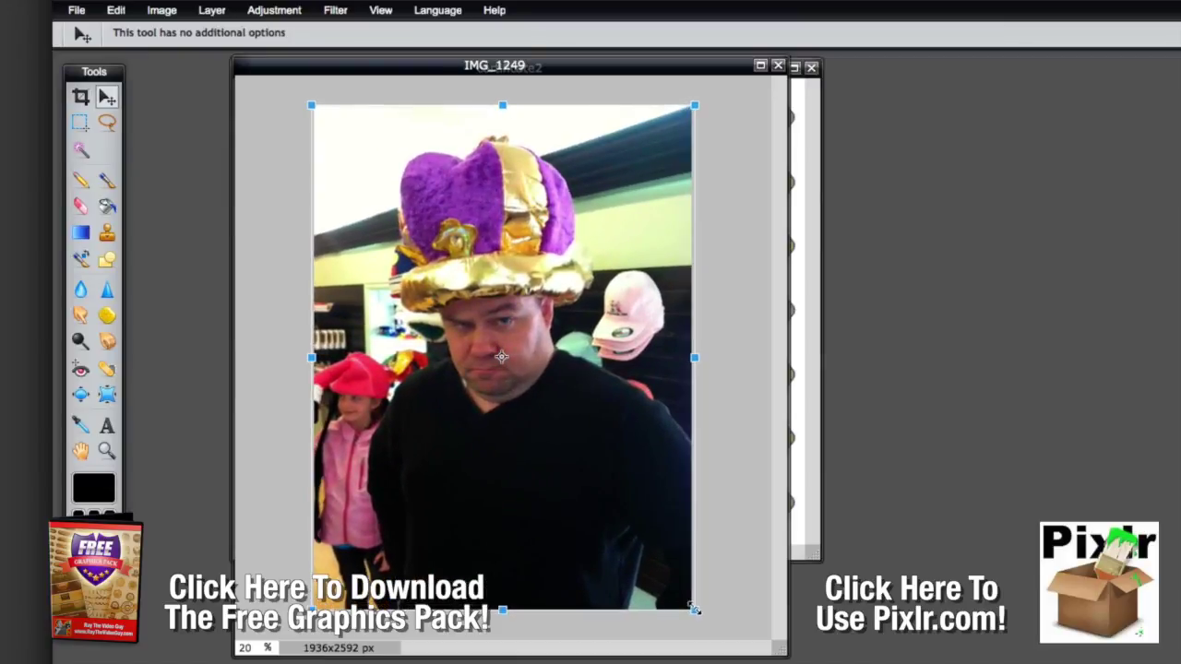
key(Return)
Check the photo's pixel dimensions and proportion constraint in the image size settings, keeping the existing values.
click(162, 11)
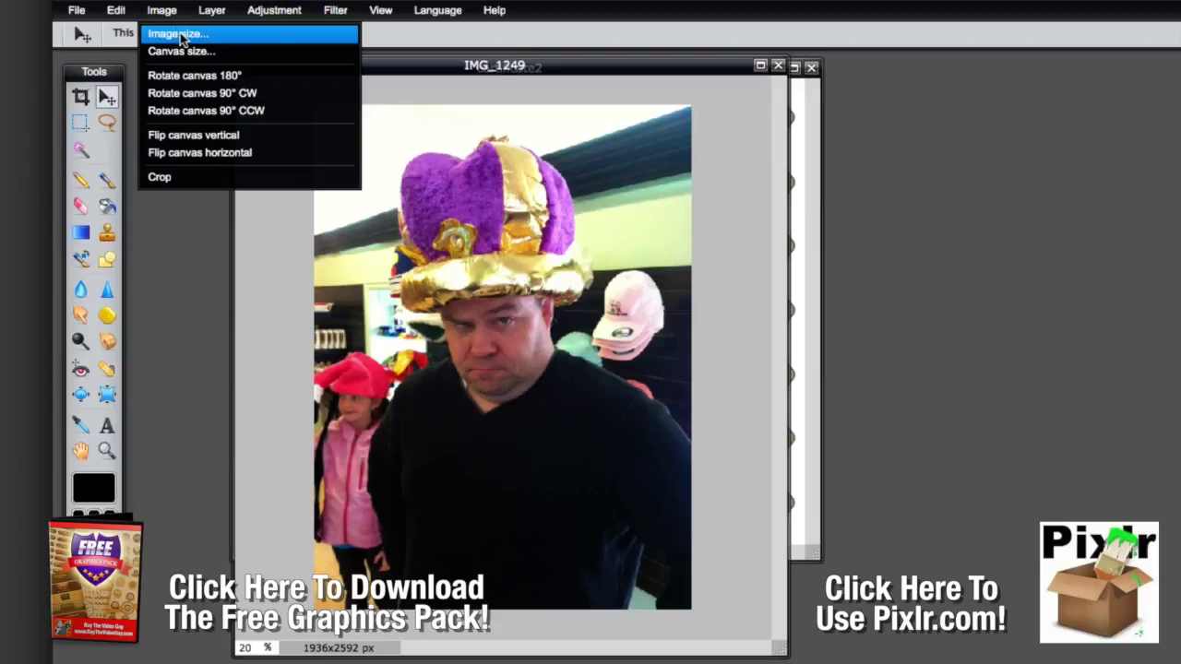
click(187, 37)
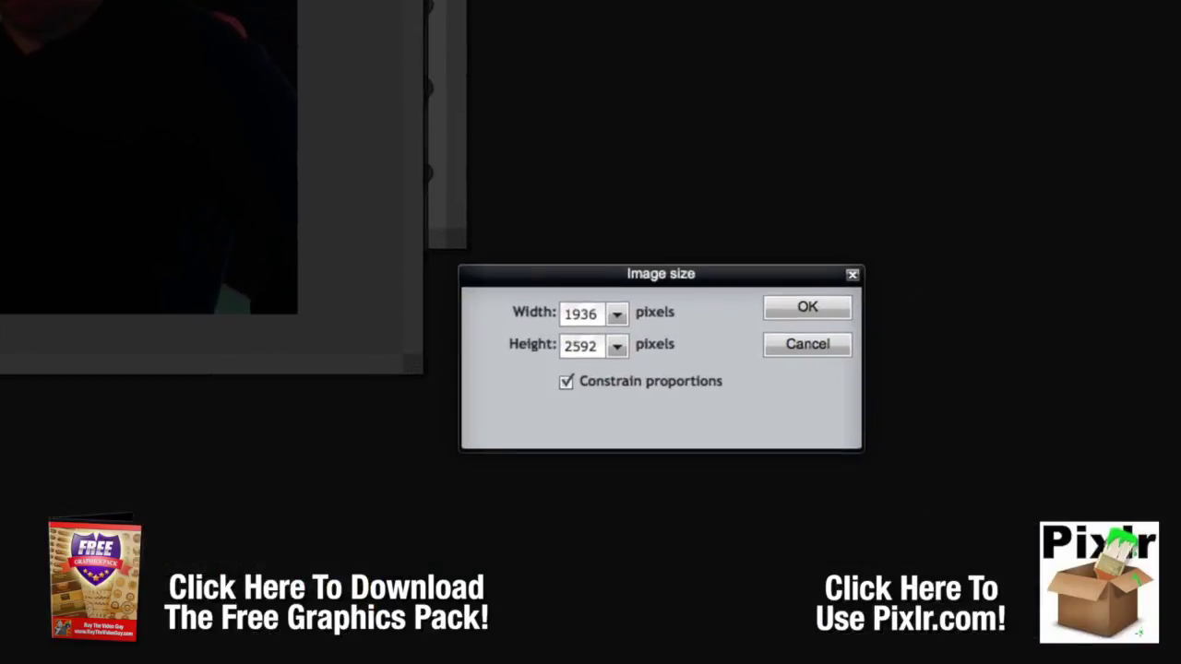
click(806, 309)
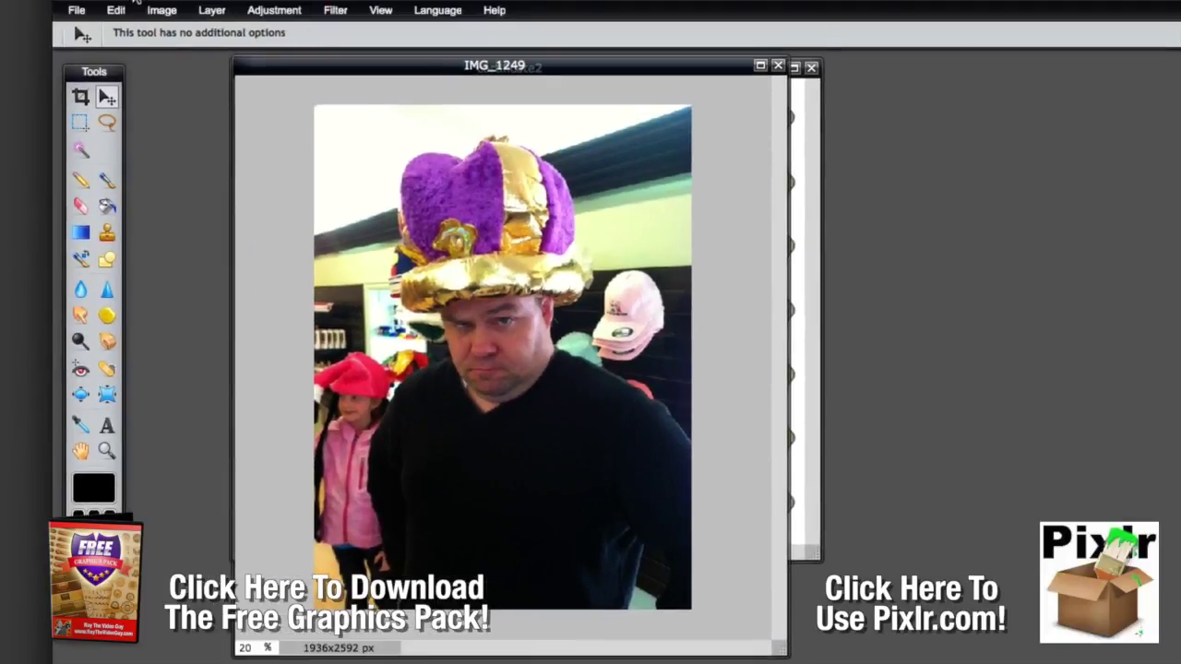
Try flipping the photo's canvas vertically, and undo the flip.
click(165, 11)
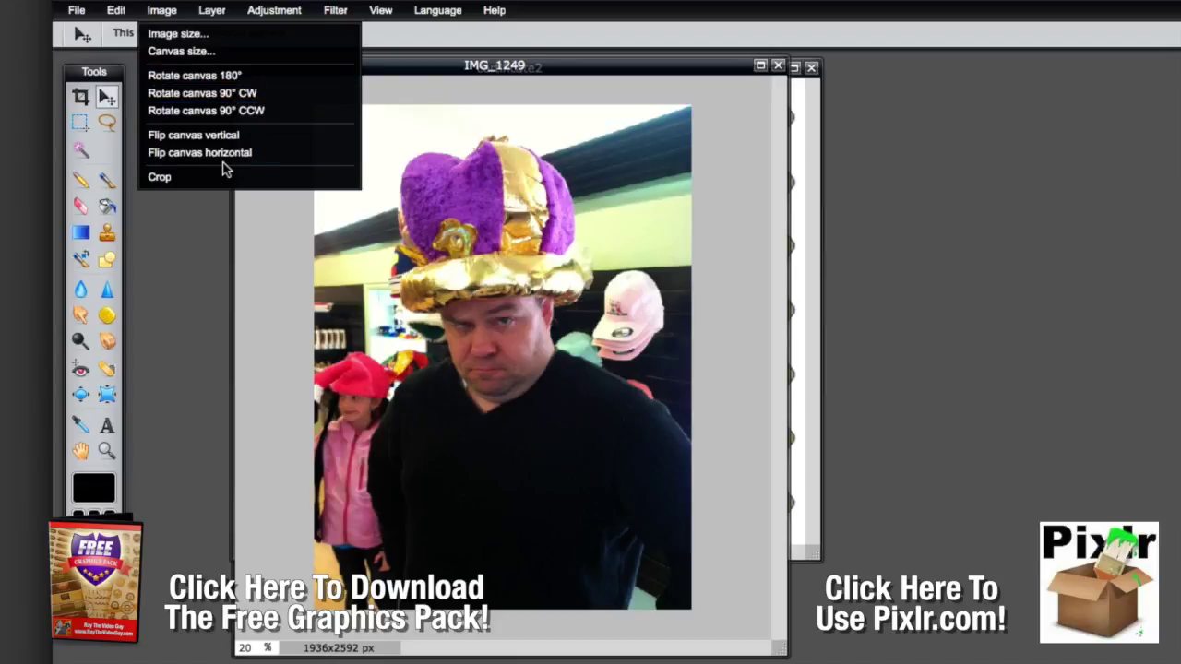
click(220, 138)
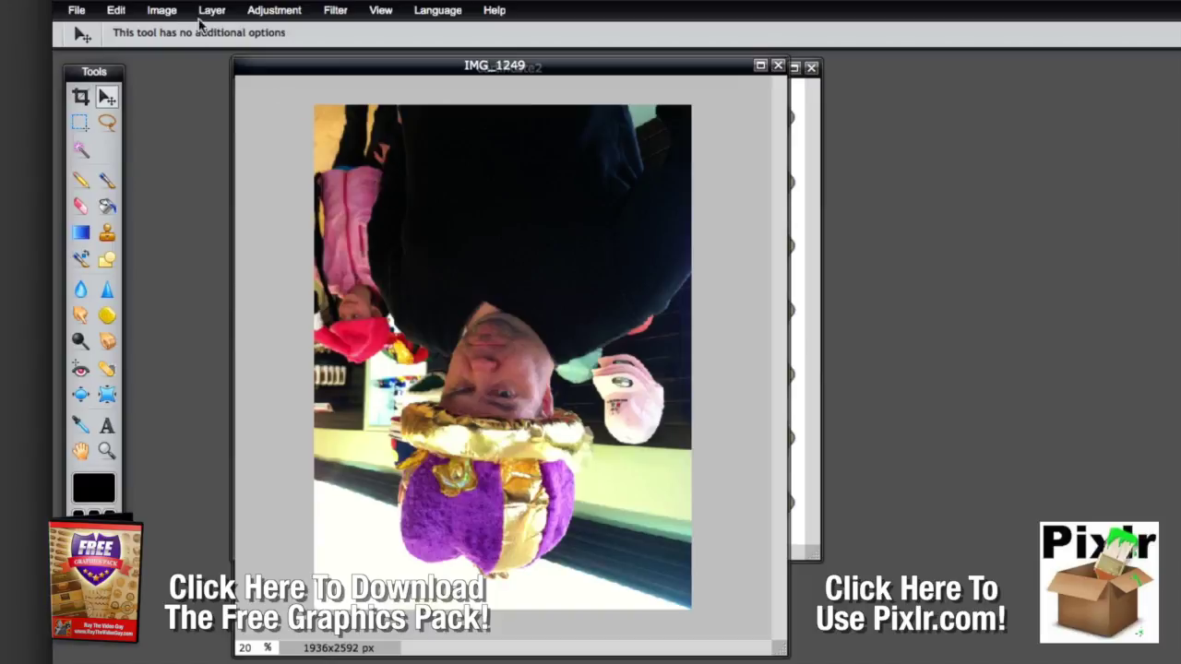
key(ctrl+z)
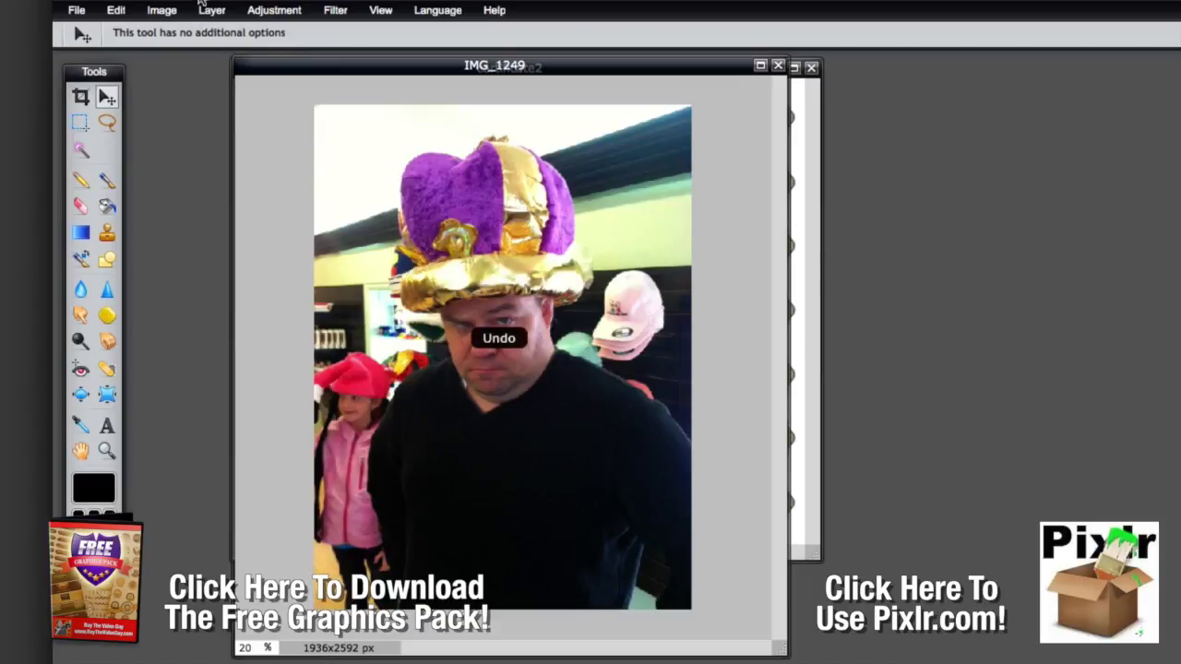
Add two new empty layers above the photo's background layer.
click(211, 11)
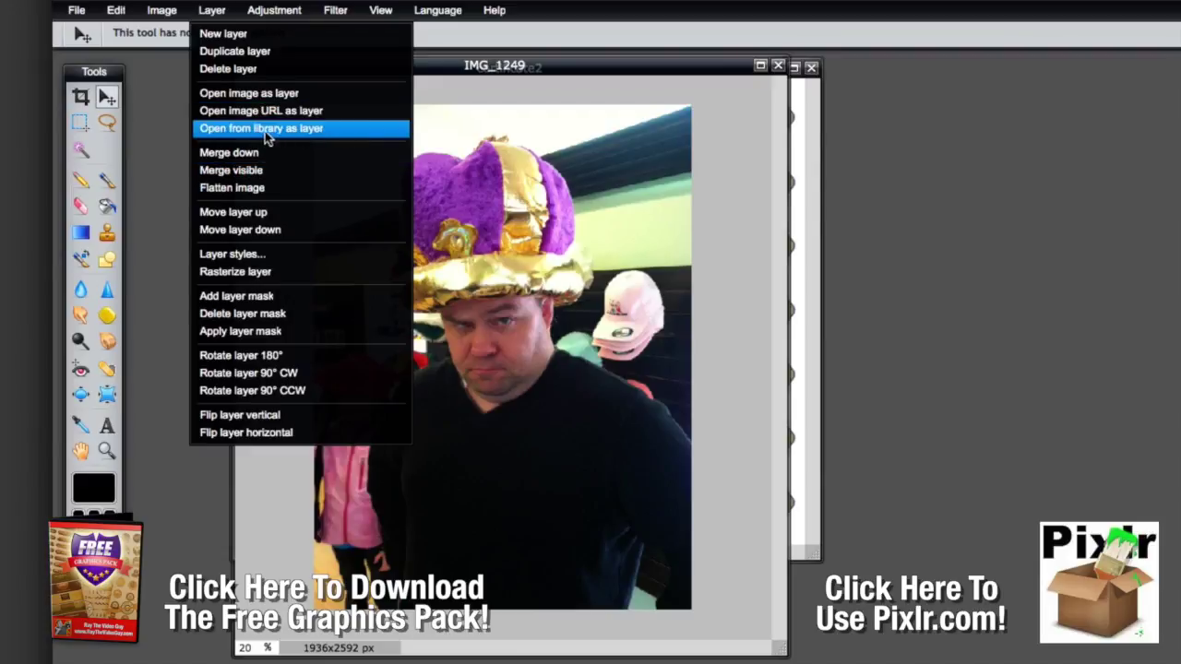
click(288, 190)
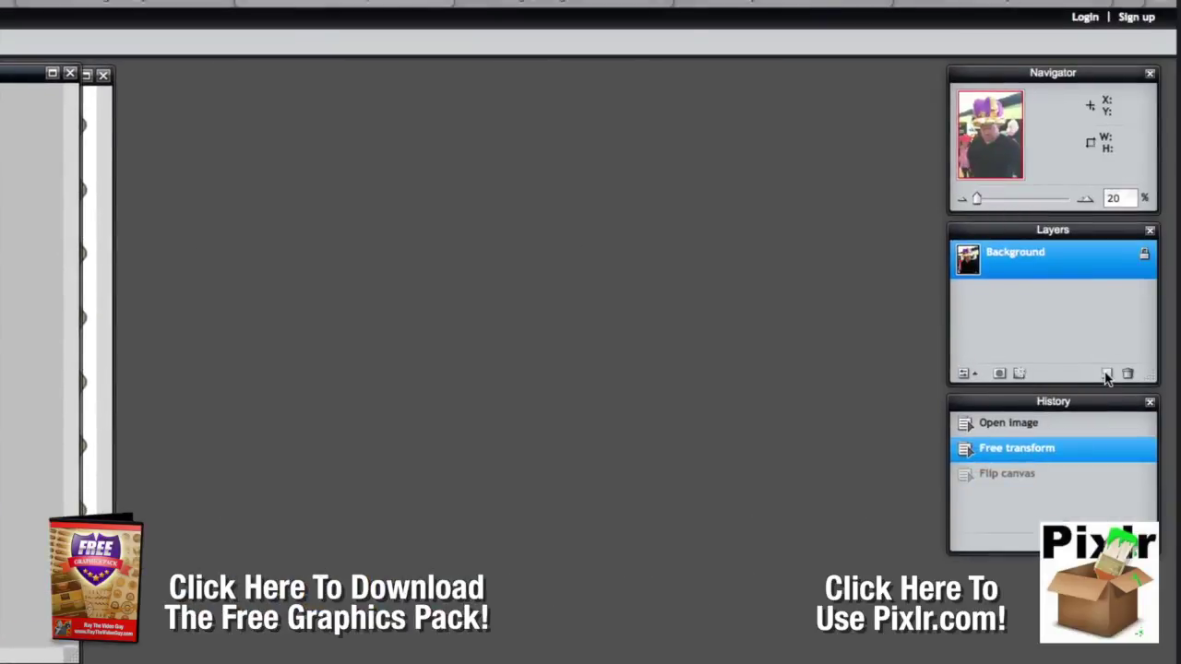
click(1106, 374)
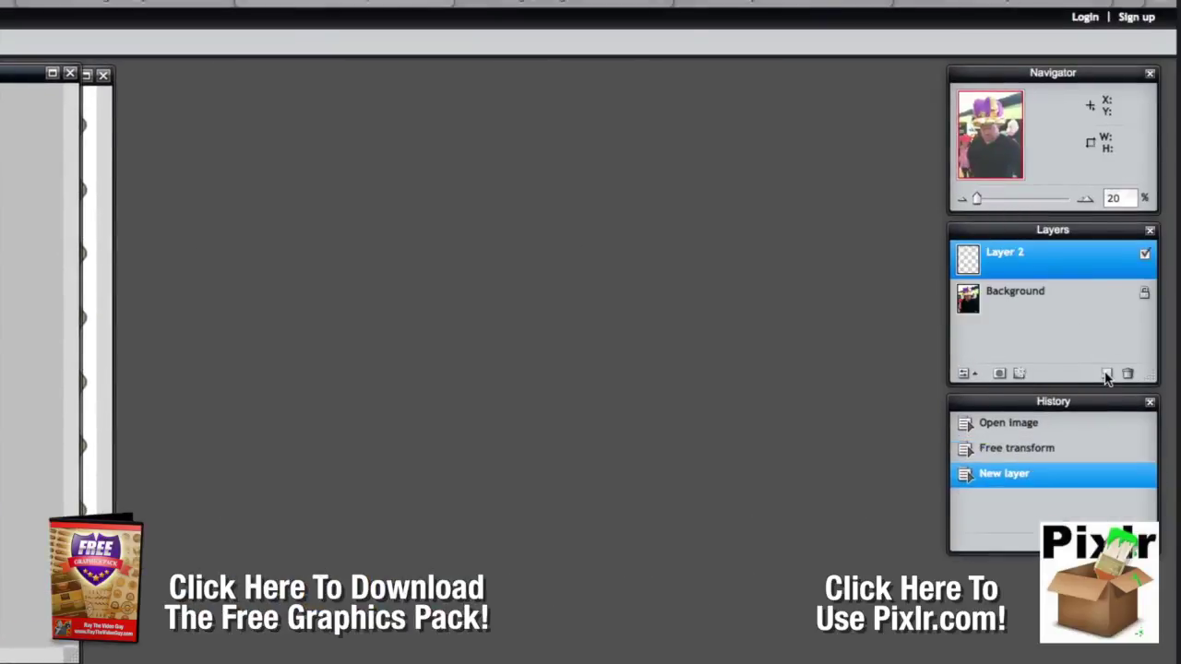
click(1106, 373)
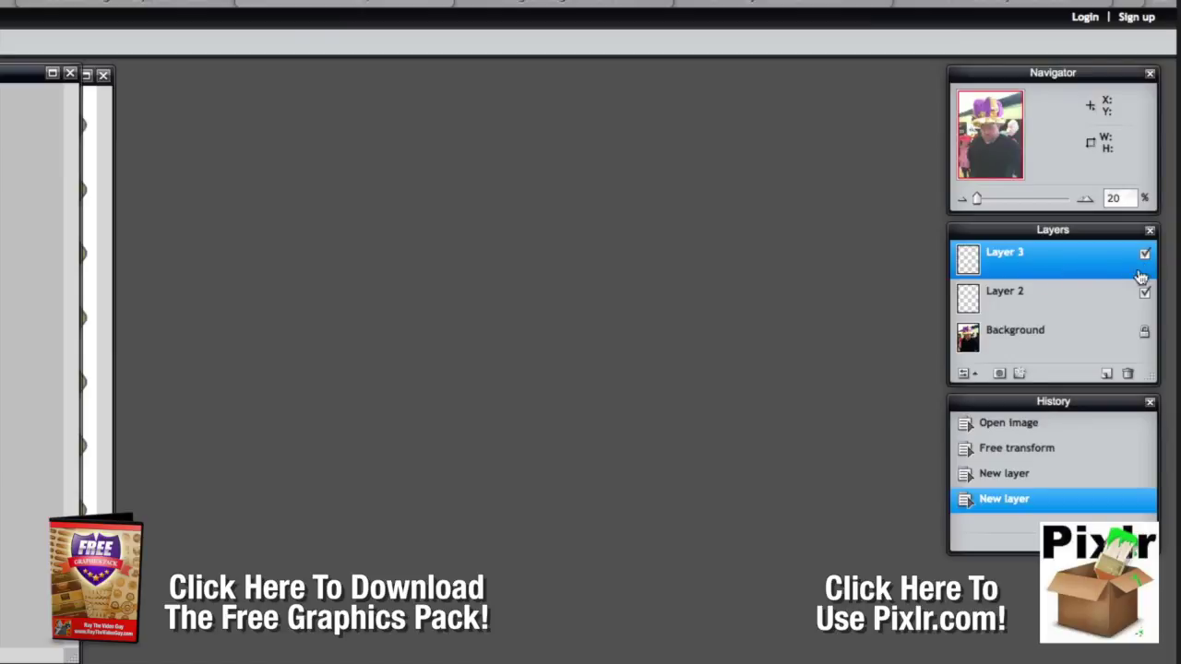
Draw a filled black rectangle over the man's face on Layer 3.
click(1057, 314)
click(1032, 343)
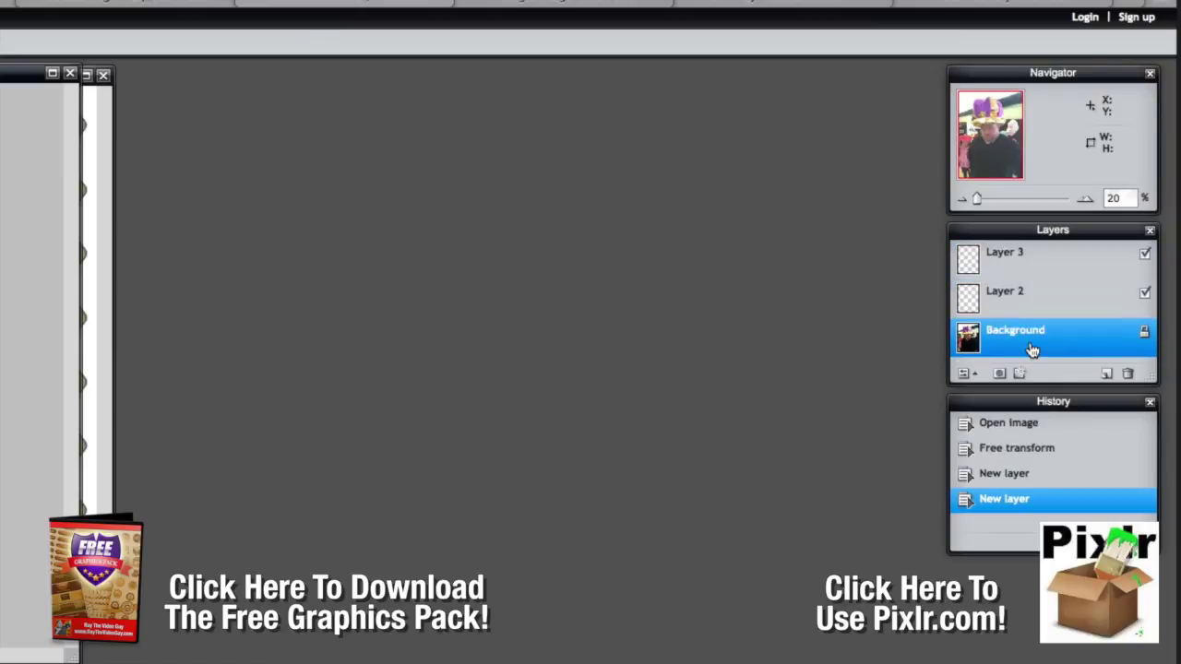
click(1032, 297)
click(1034, 273)
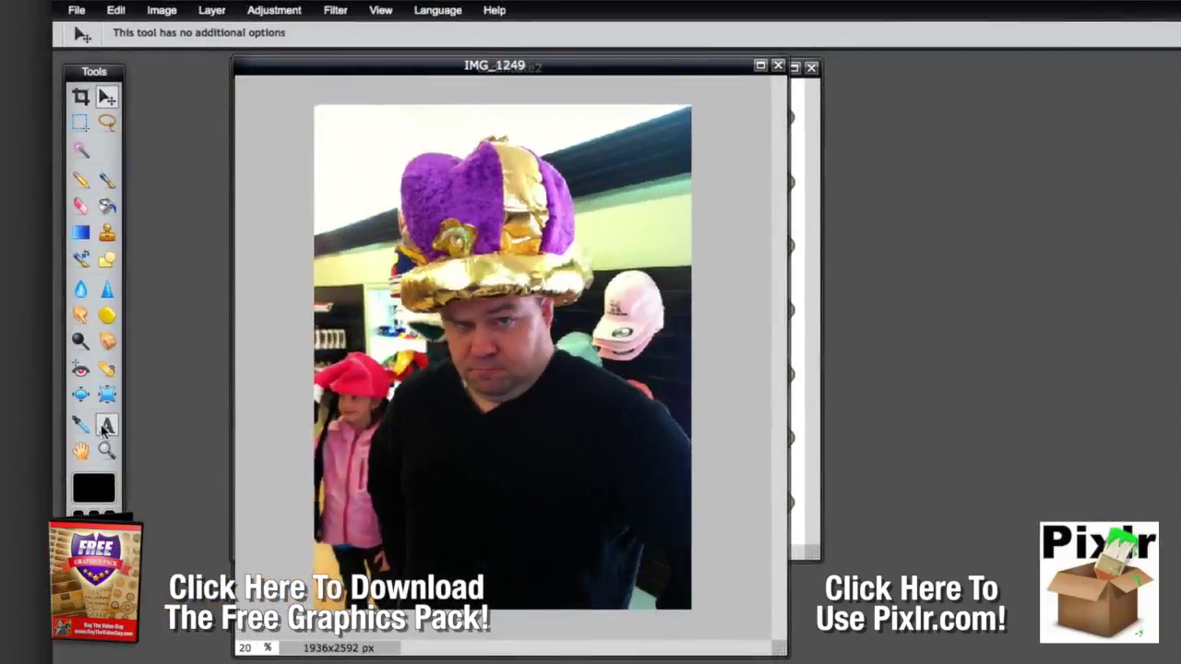
click(108, 315)
click(107, 260)
drag(406, 223, 562, 386)
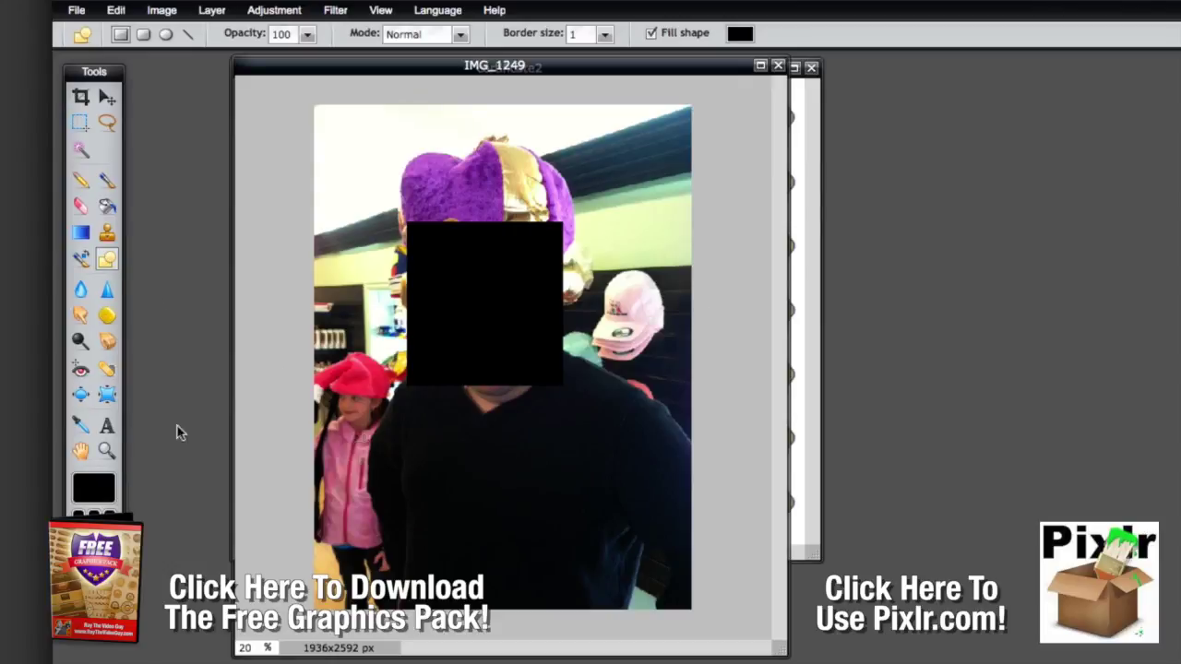
Set the shape fill to orange (H 14, S 76, L 92) and draw an overlapping rectangle over the chest on Layer 2.
click(741, 34)
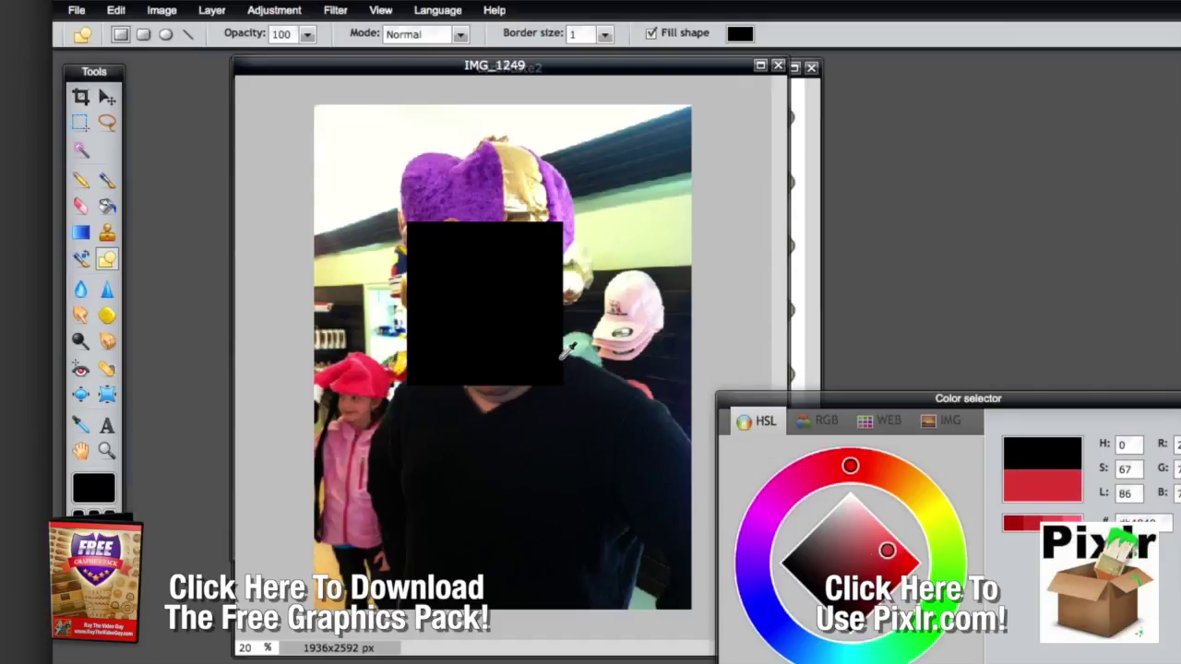
click(874, 468)
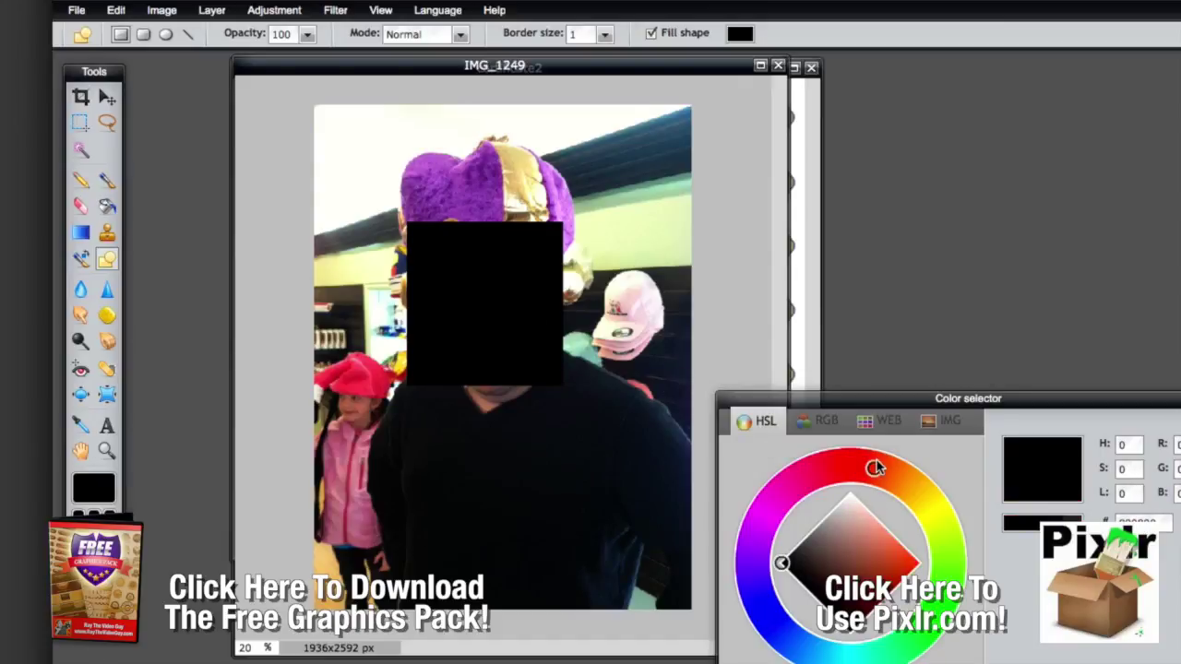
click(899, 552)
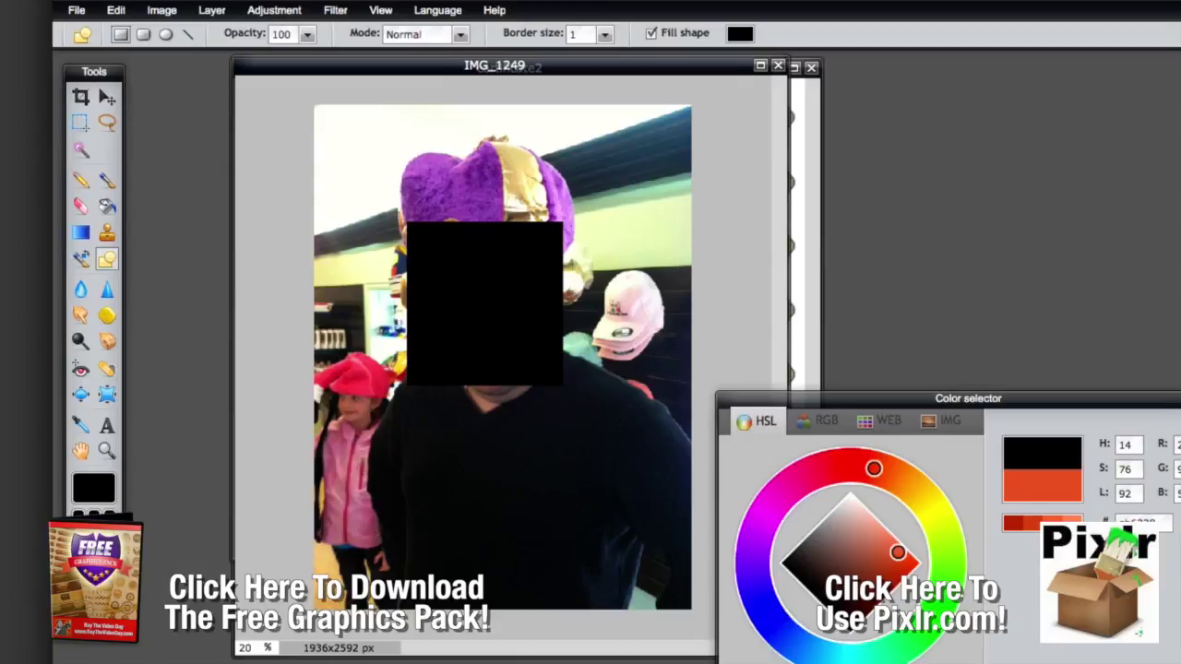
key(Return)
drag(435, 323, 622, 476)
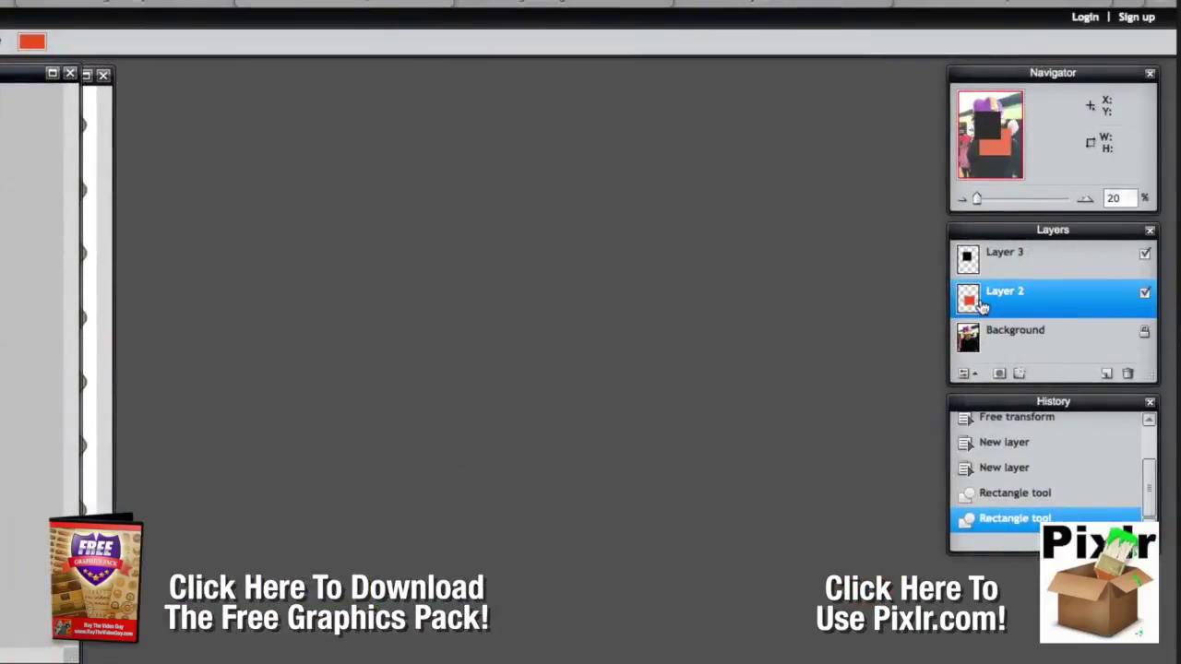
Move Layer 2 above Layer 3, then try merging all layers into the background and undo the merge.
drag(1039, 298, 1037, 237)
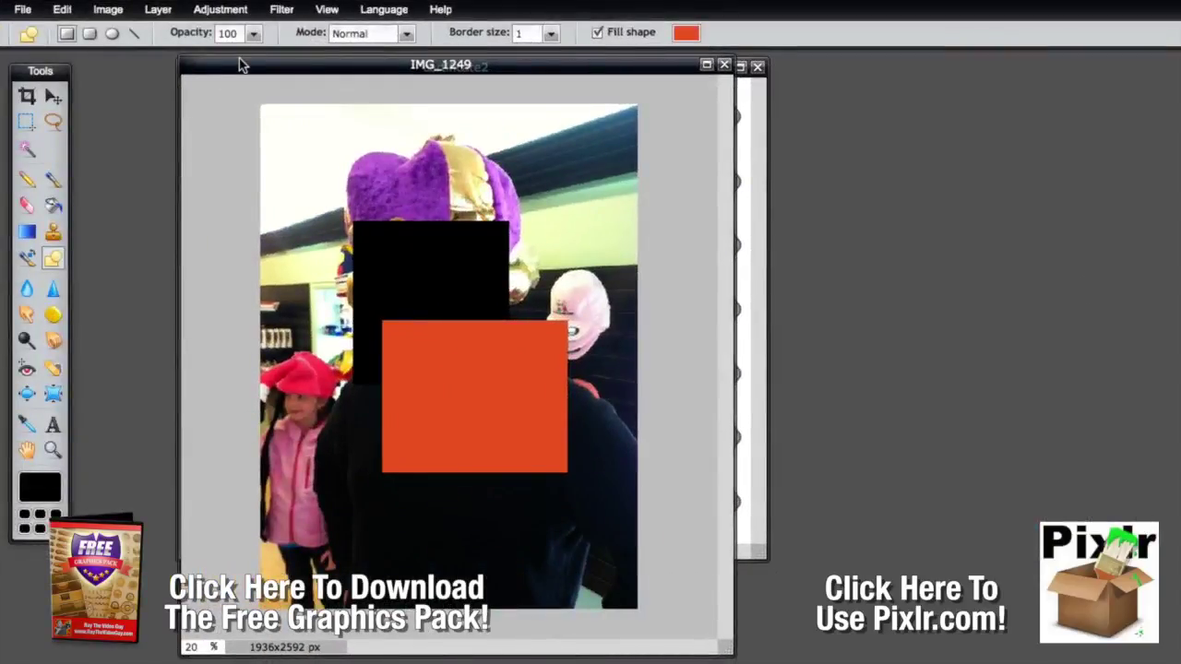
click(157, 9)
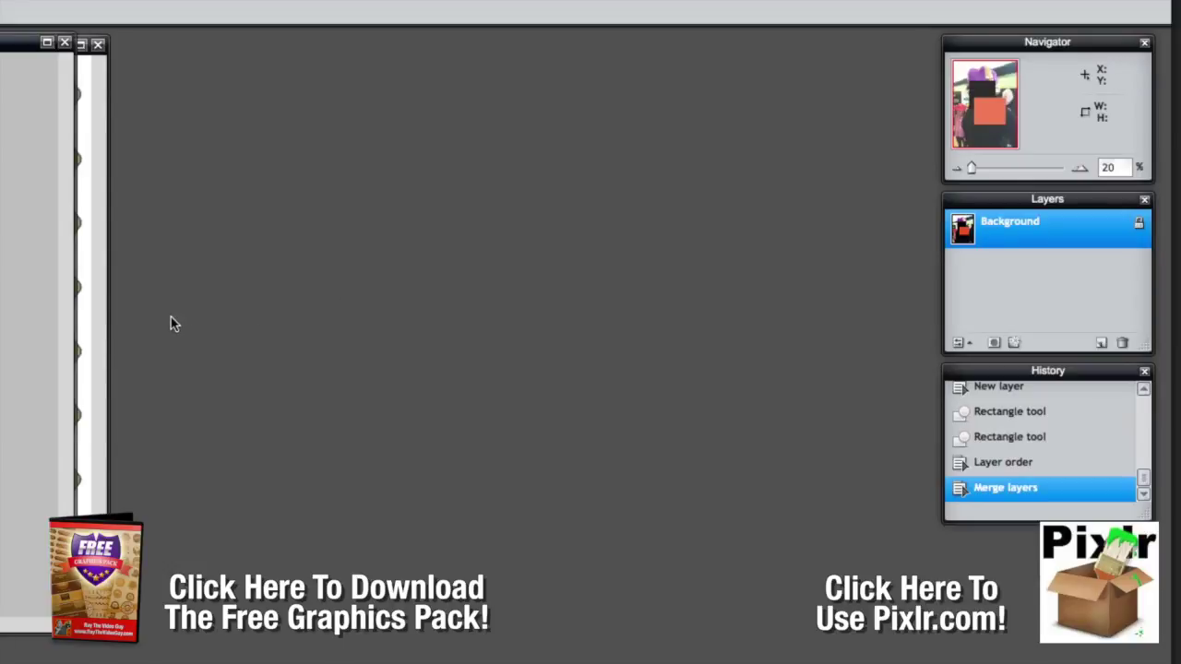
key(ctrl+z)
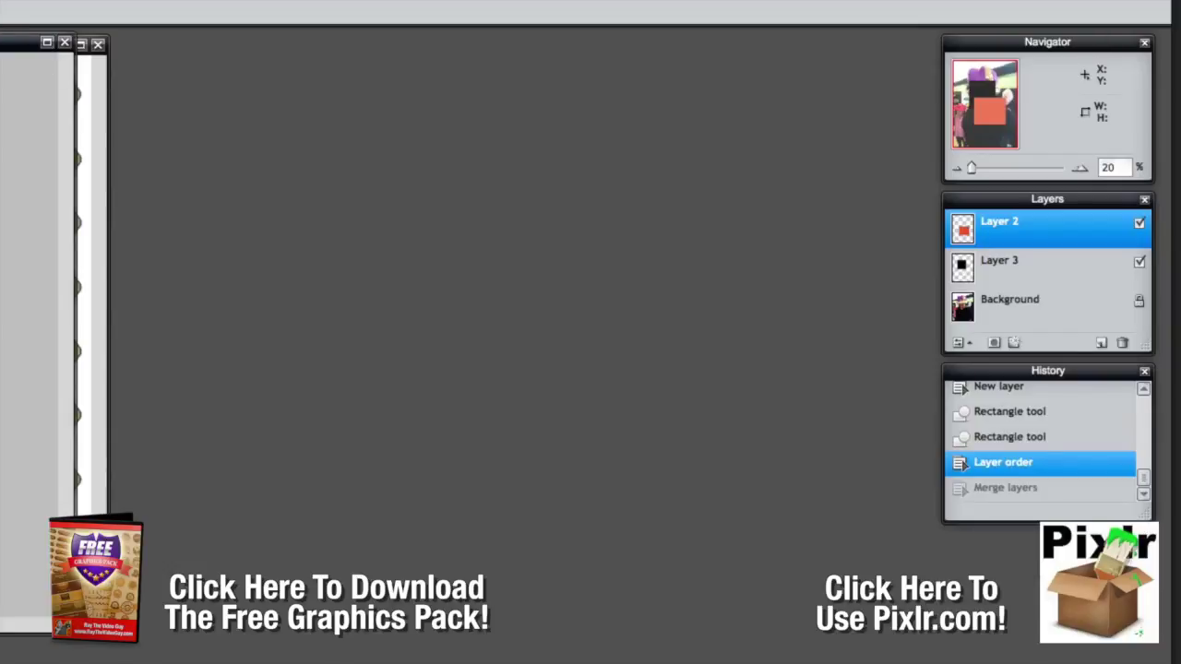
Try changing the layer order, placing the black rectangle above the orange one.
click(157, 9)
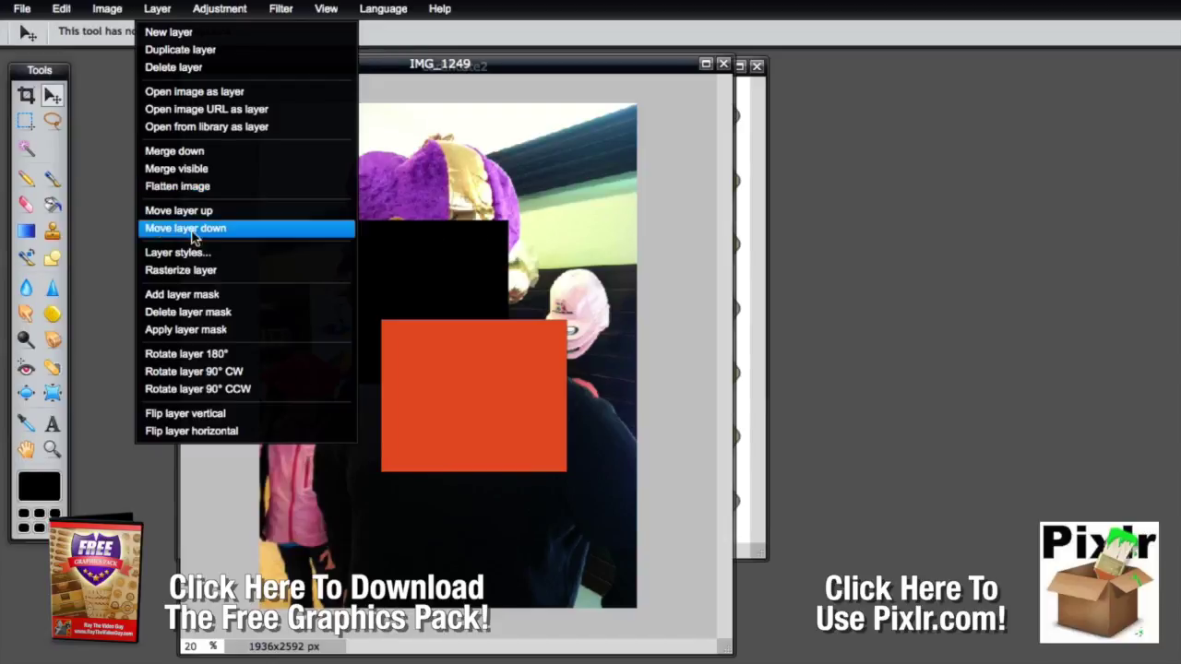
click(316, 189)
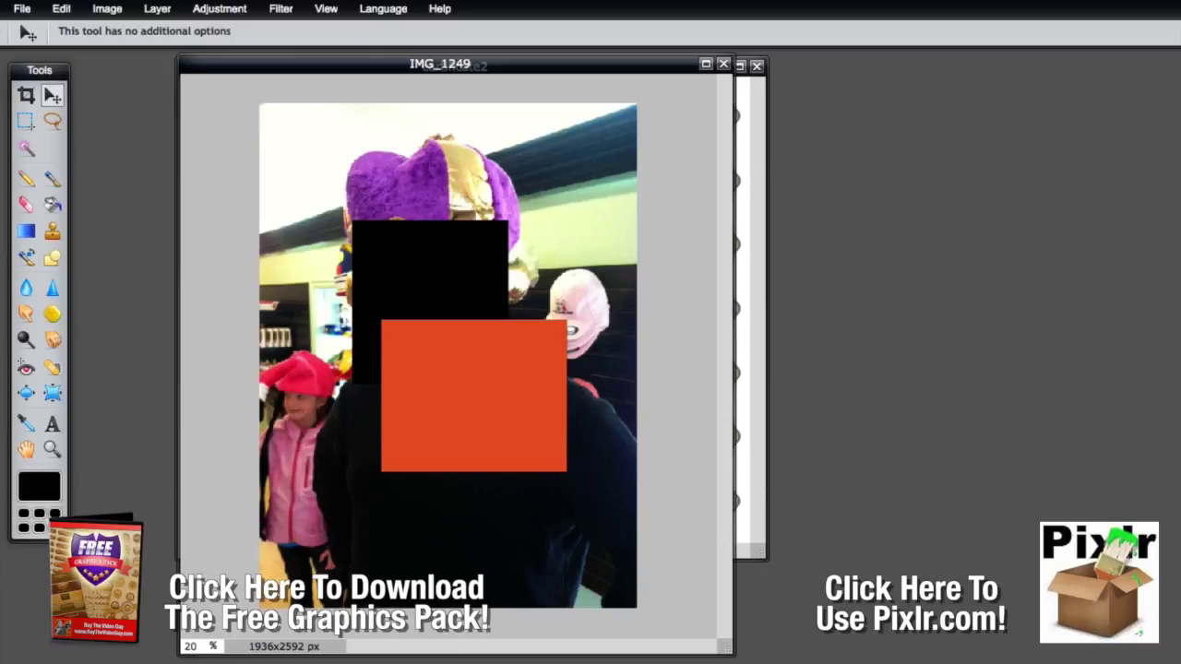
key(ctrl+z)
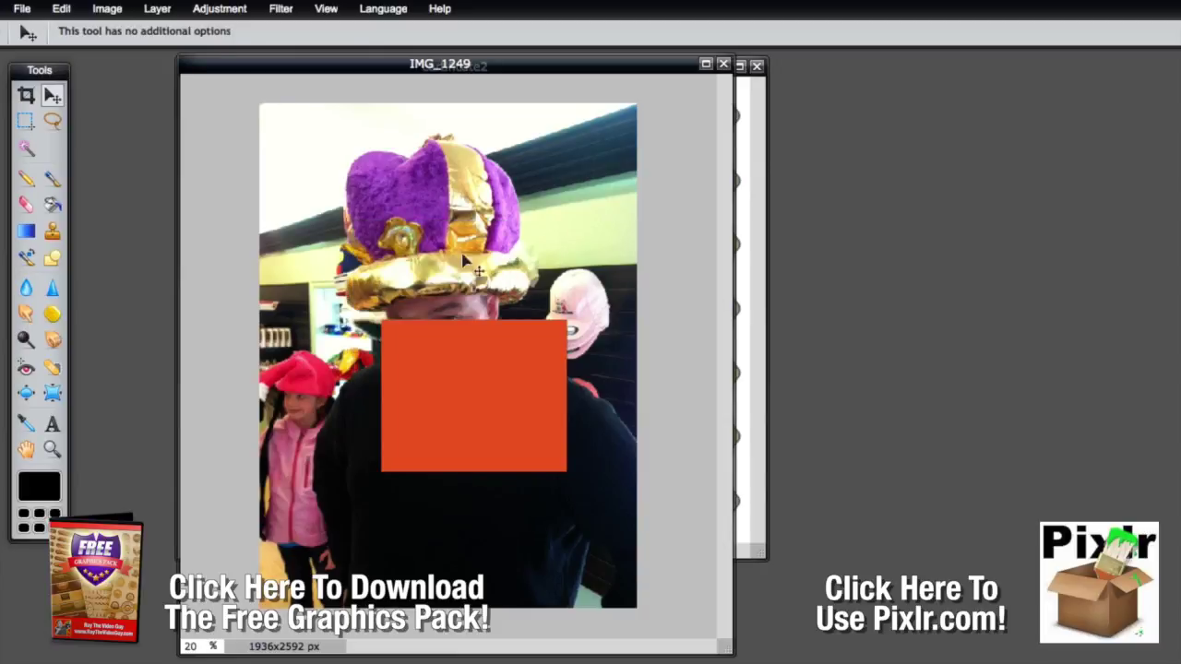
click(166, 11)
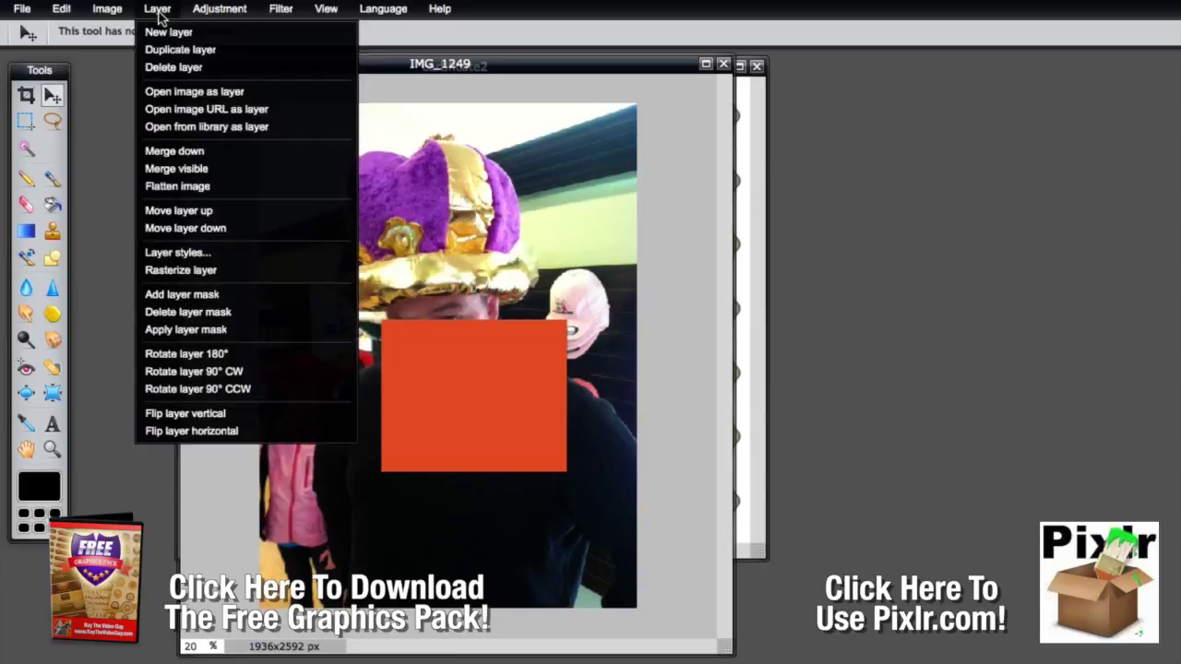
click(189, 170)
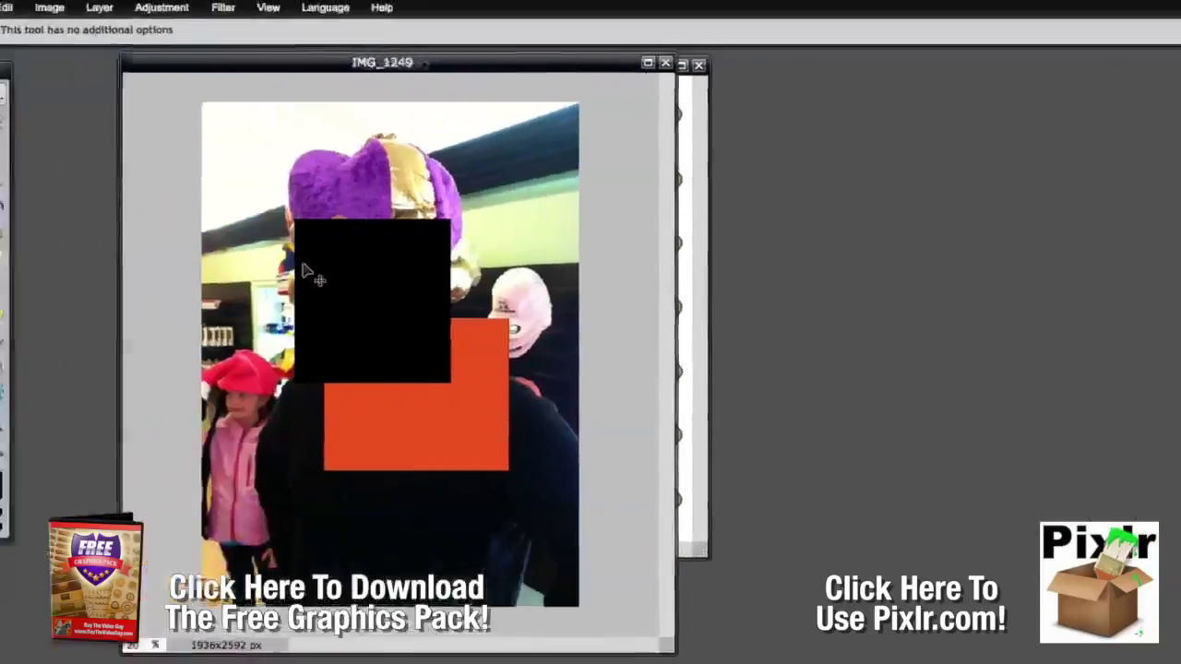
Undo the layer order changes and both rectangles on the photo.
drag(381, 273, 382, 305)
key(ctrl+z)
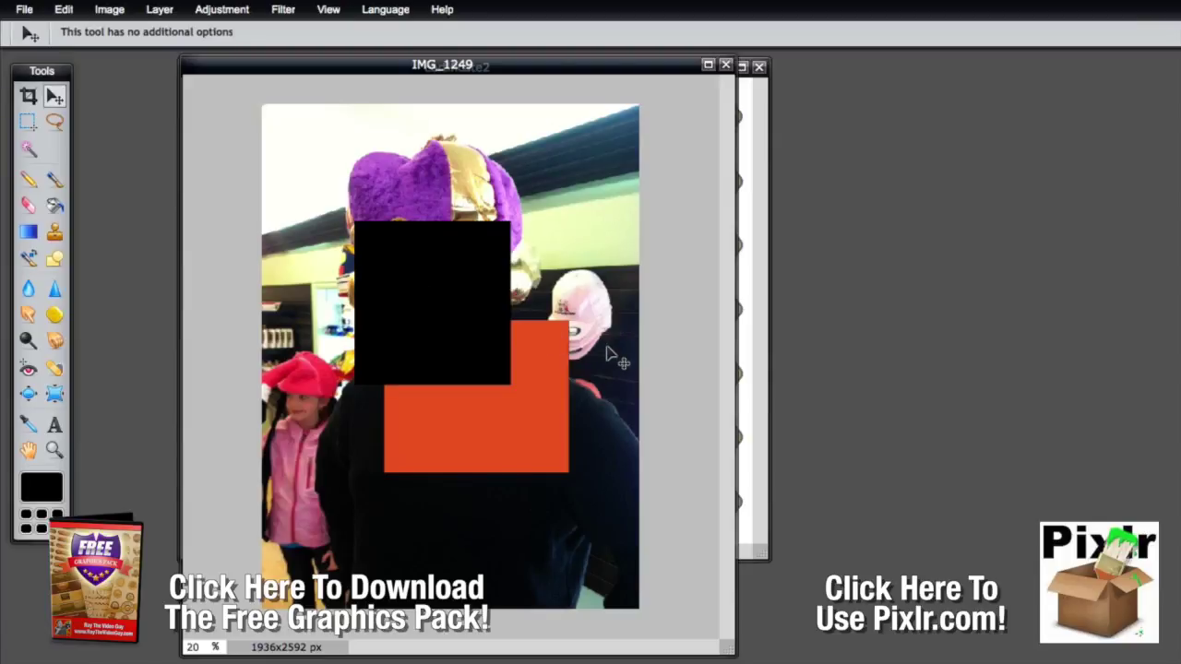
key(ctrl+z)
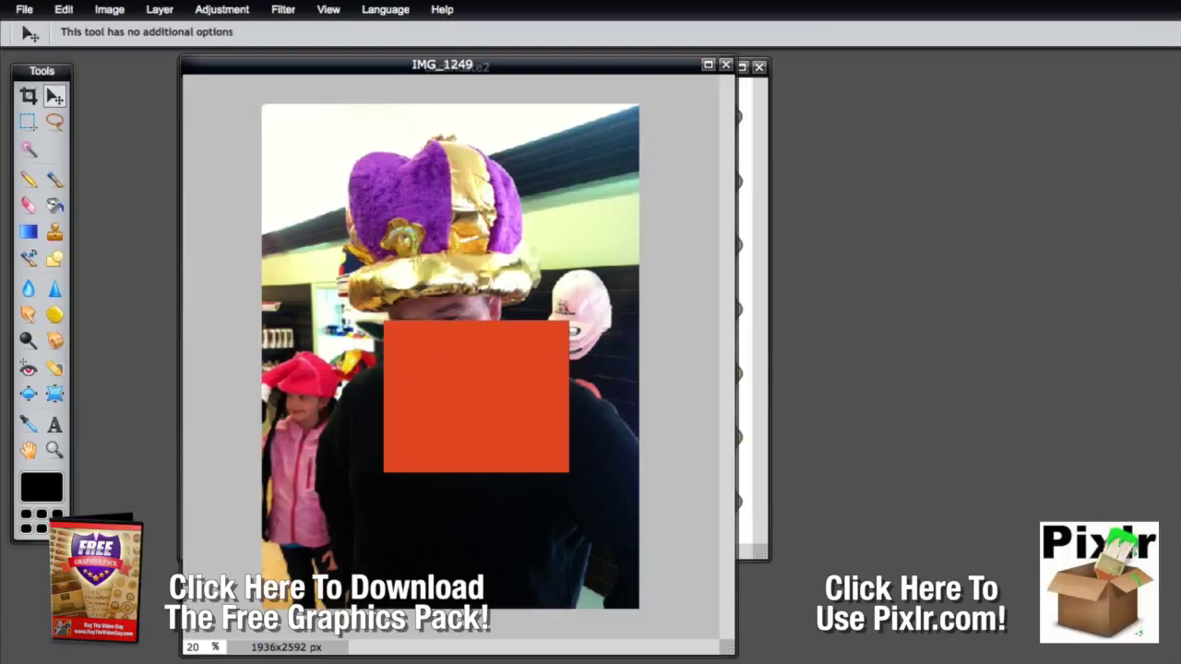
key(ctrl+z)
click(160, 9)
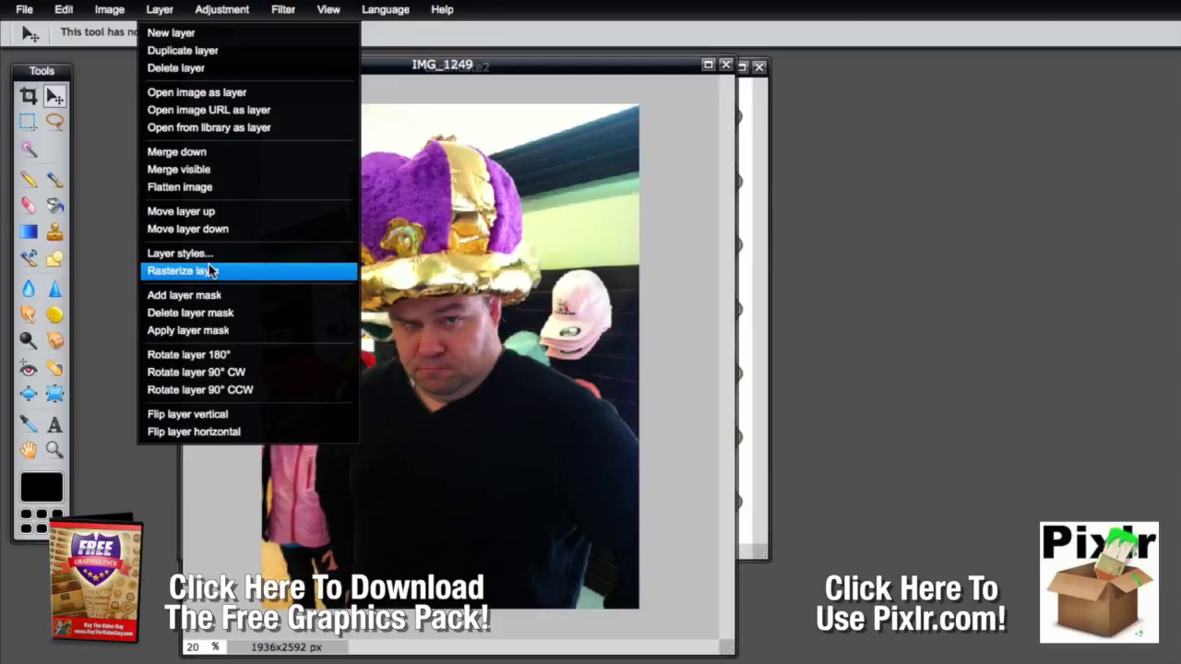
key(g)
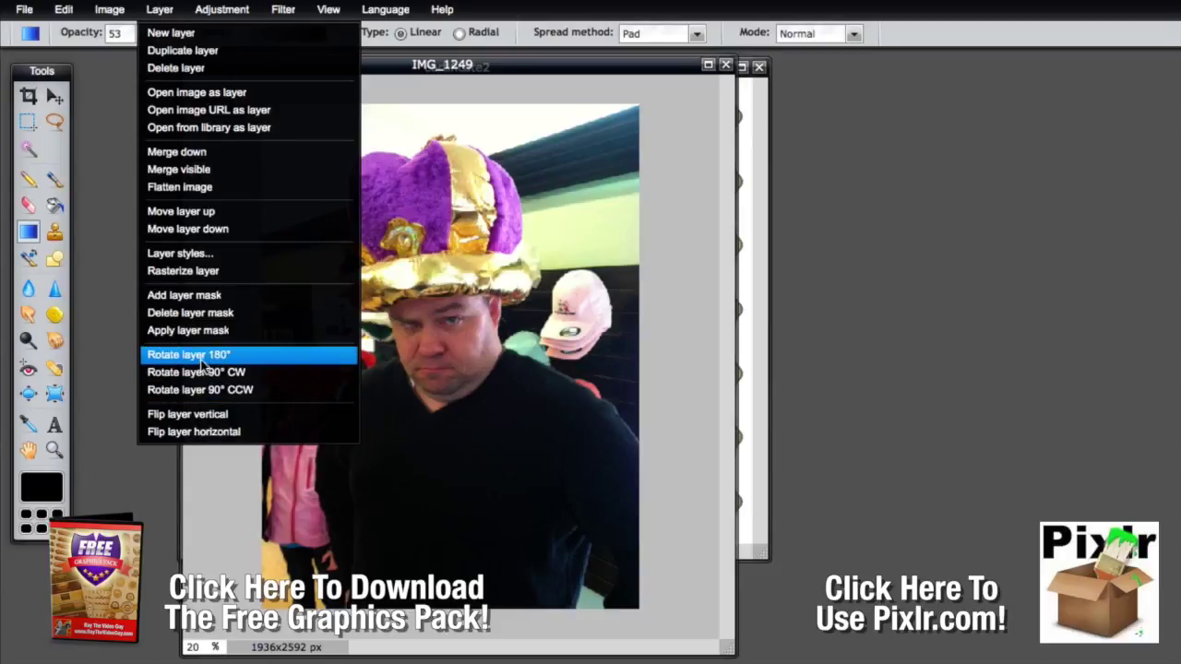
mouse_move(112, 11)
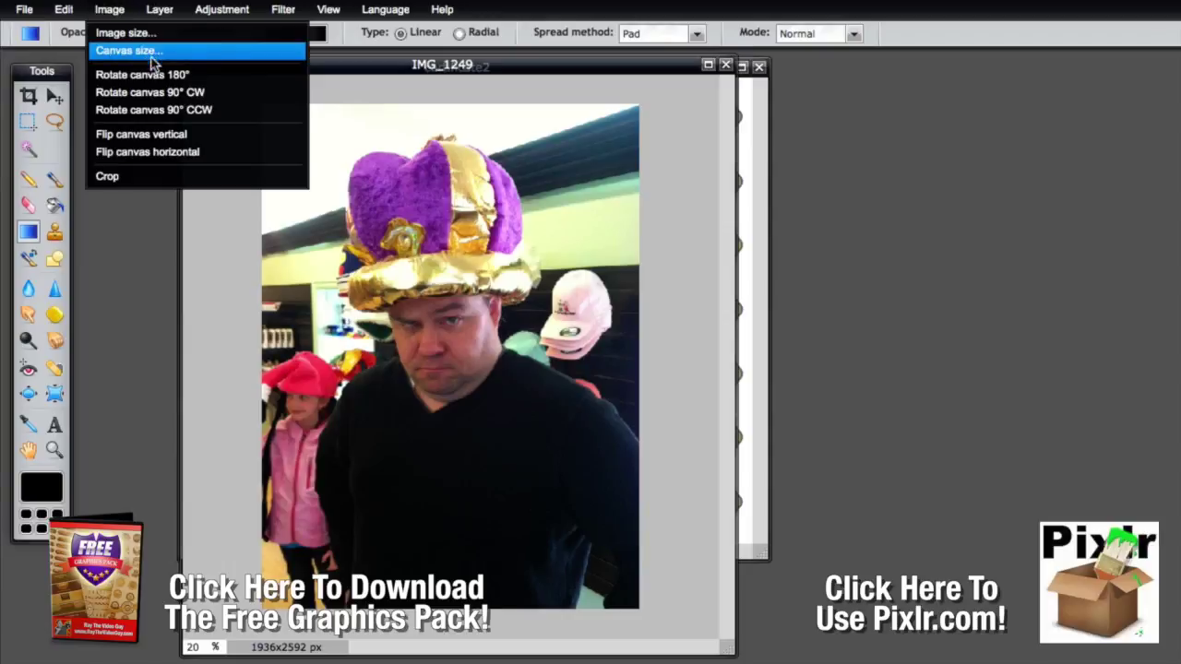
mouse_move(159, 11)
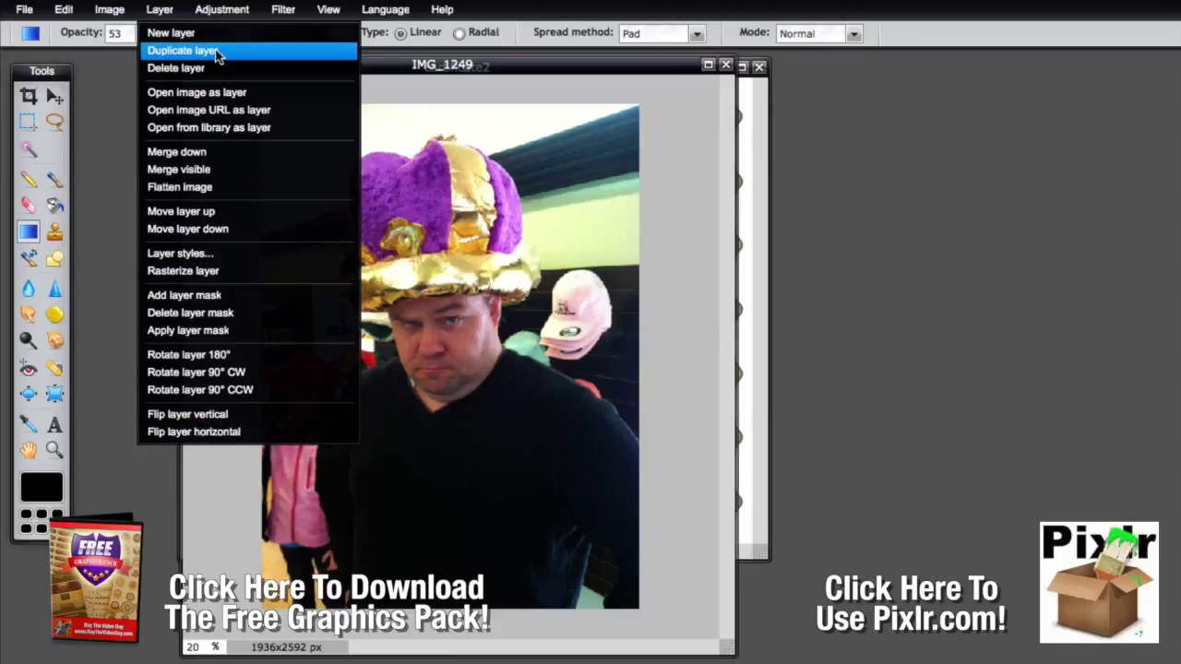
mouse_move(234, 18)
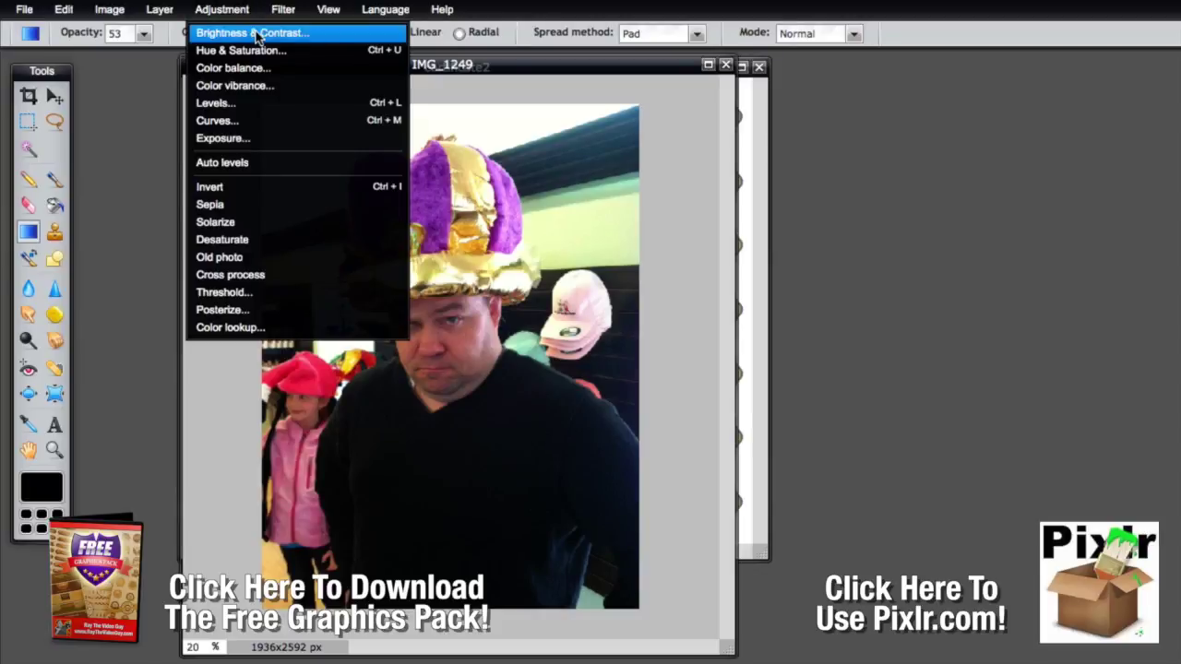
Raise the brightness and contrast of the crown photo slightly with a Brightness & Contrast adjustment.
click(256, 33)
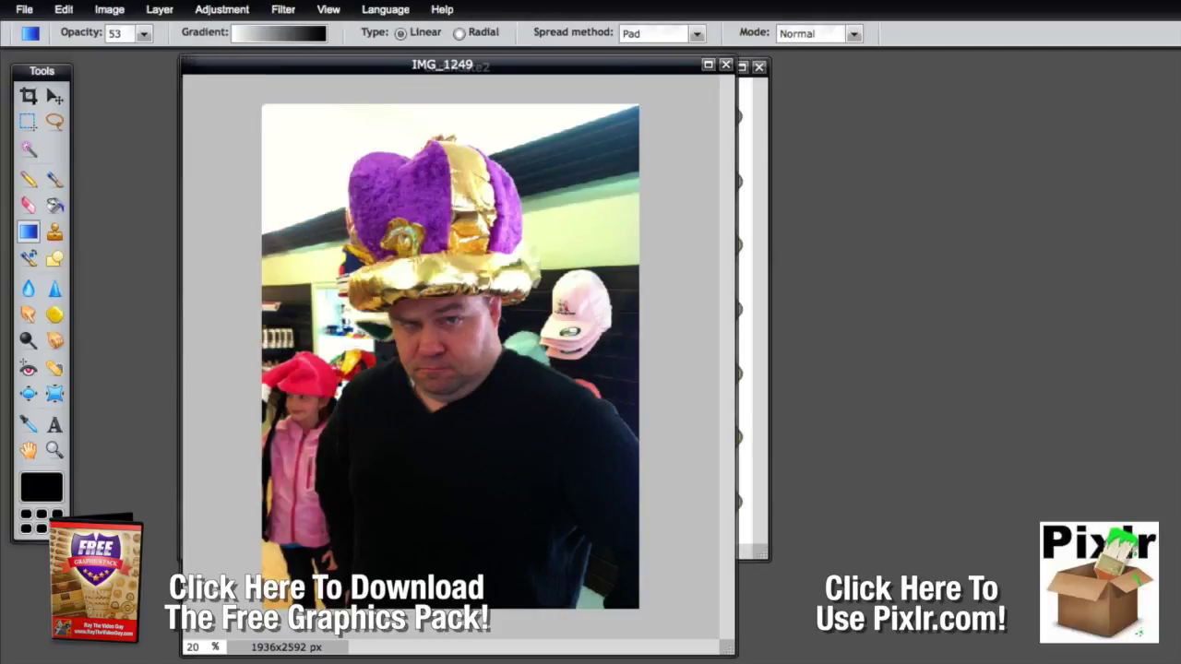
click(242, 11)
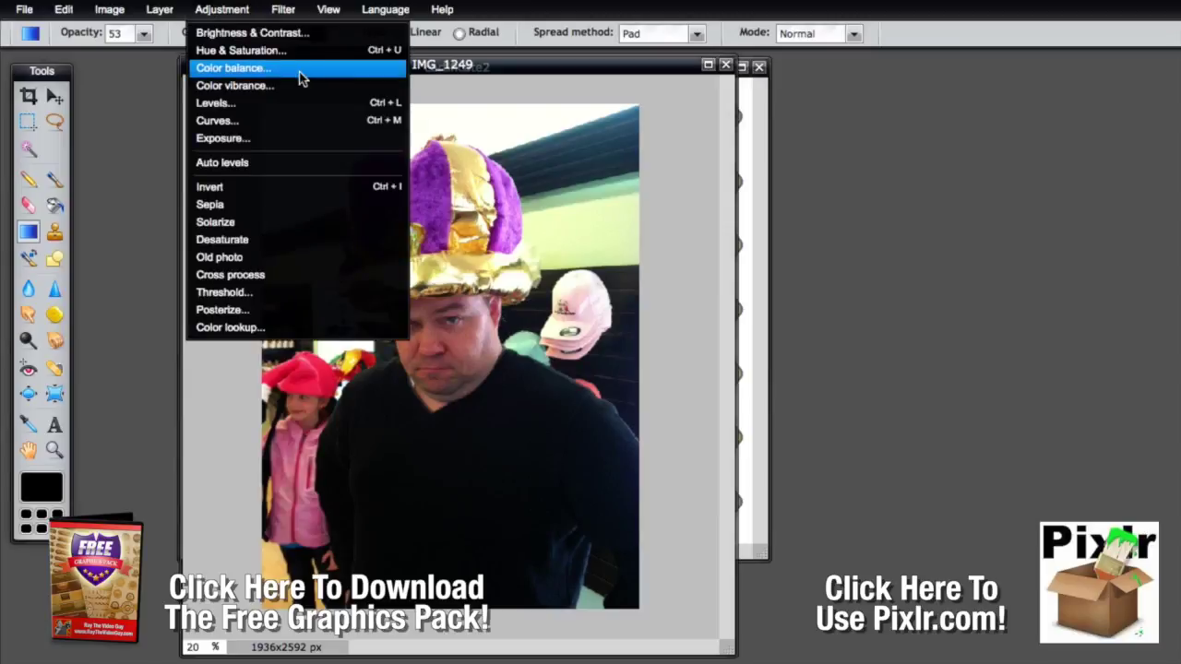
click(281, 36)
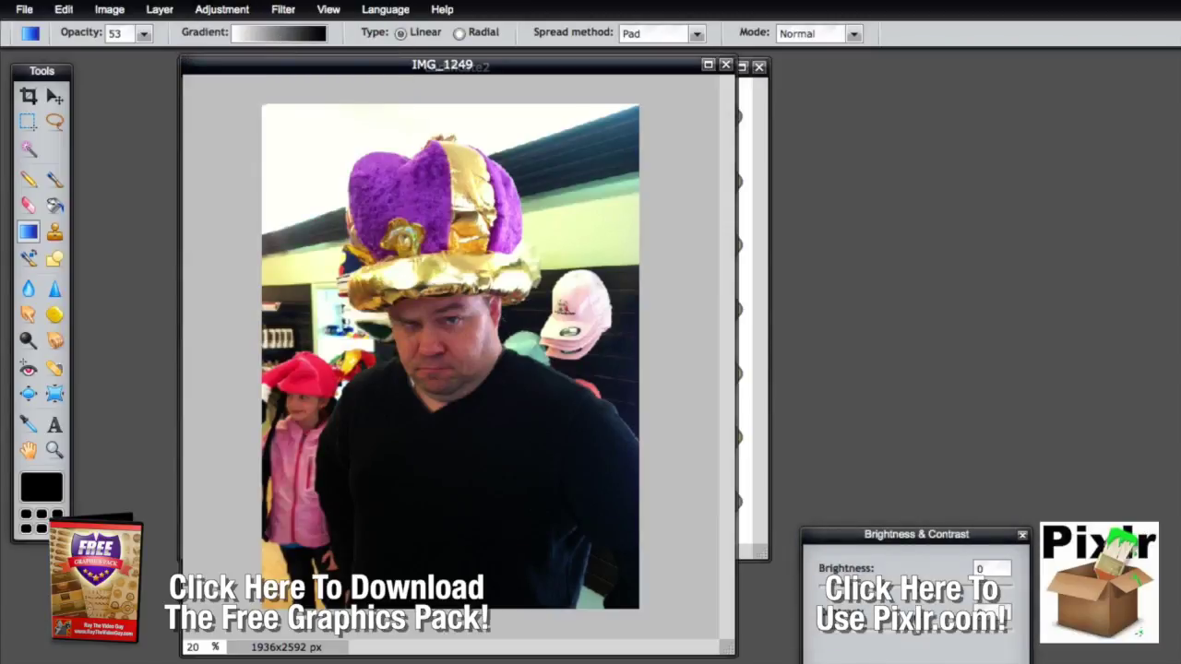
mouse_move(914, 595)
mouse_down()
mouse_move(932, 595)
mouse_move(899, 596)
mouse_move(920, 595)
mouse_up()
drag(923, 644, 937, 635)
click(938, 646)
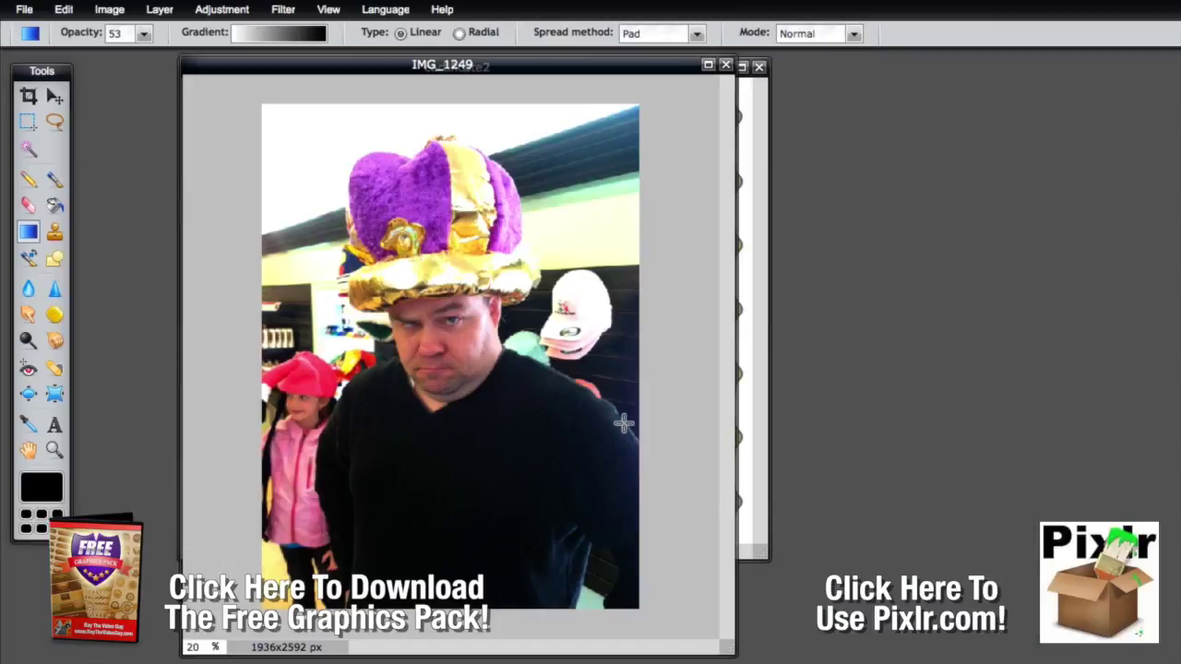
Try a Hue & Saturation adjustment on the photo with hue 4 and saturation 9.
click(235, 11)
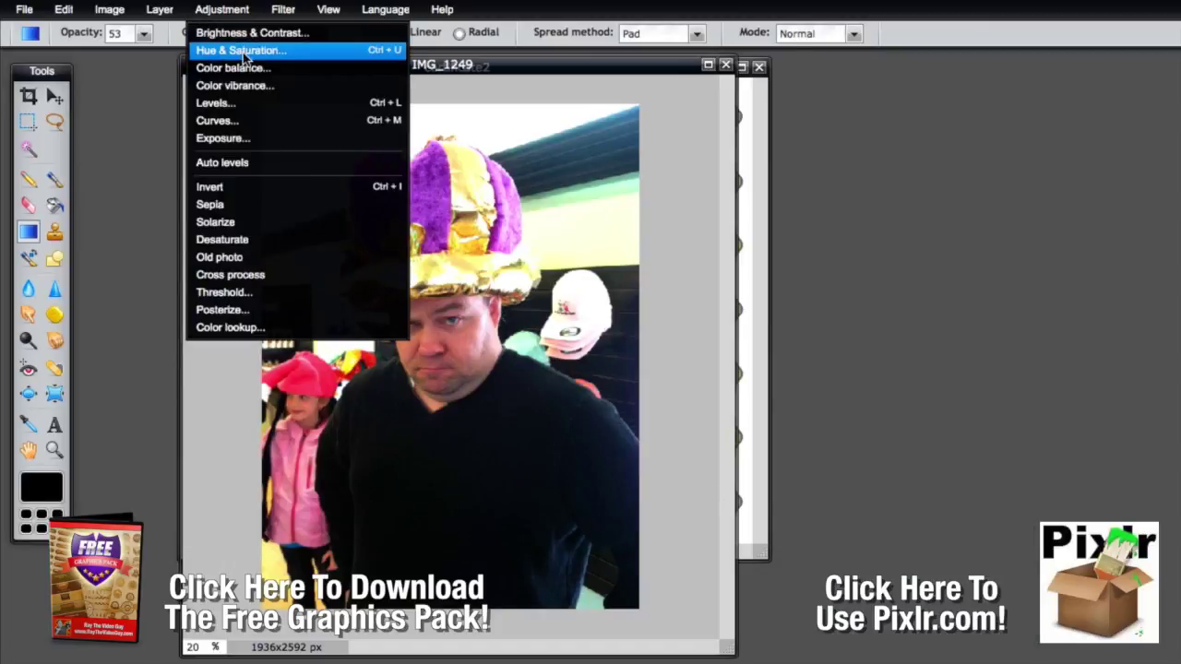
click(232, 44)
drag(837, 535, 725, 324)
mouse_move(803, 416)
mouse_down()
mouse_move(902, 414)
mouse_move(698, 415)
mouse_move(812, 420)
mouse_up()
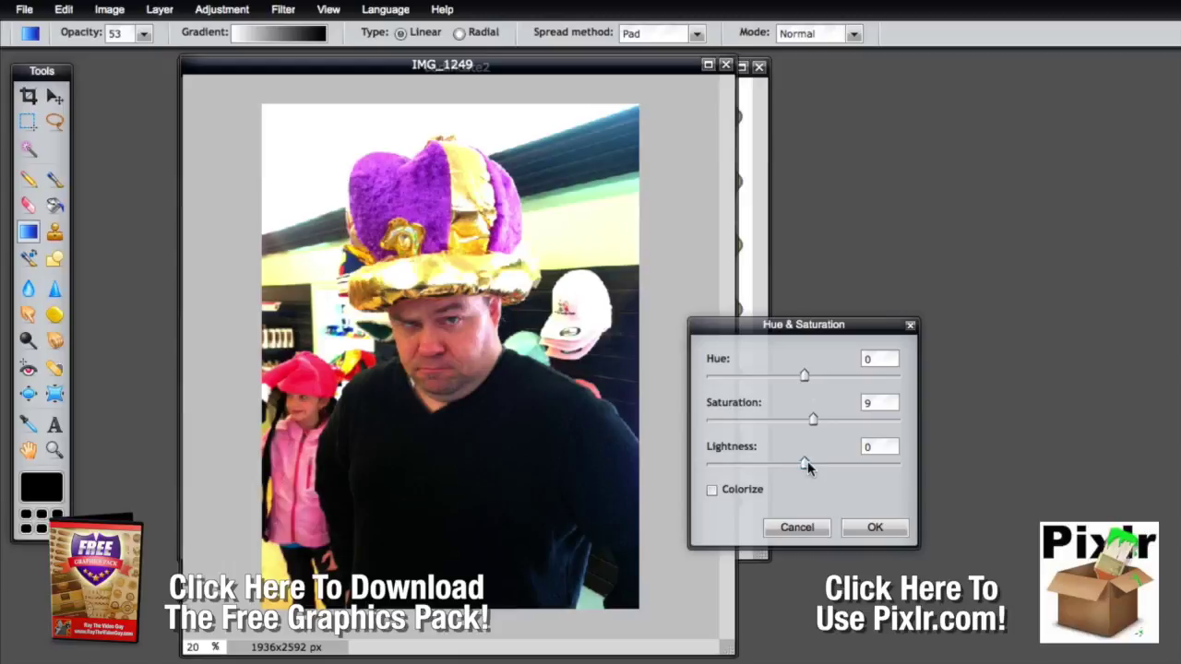
mouse_move(805, 463)
mouse_down()
mouse_move(831, 463)
mouse_move(793, 458)
mouse_move(804, 461)
mouse_up()
mouse_move(806, 375)
mouse_down()
mouse_move(840, 375)
mouse_move(764, 372)
mouse_move(832, 375)
mouse_move(806, 375)
mouse_up()
Try colorizing the photo, turn Colorize off with the hue at 16, and discard the Hue & Saturation adjustment.
click(712, 490)
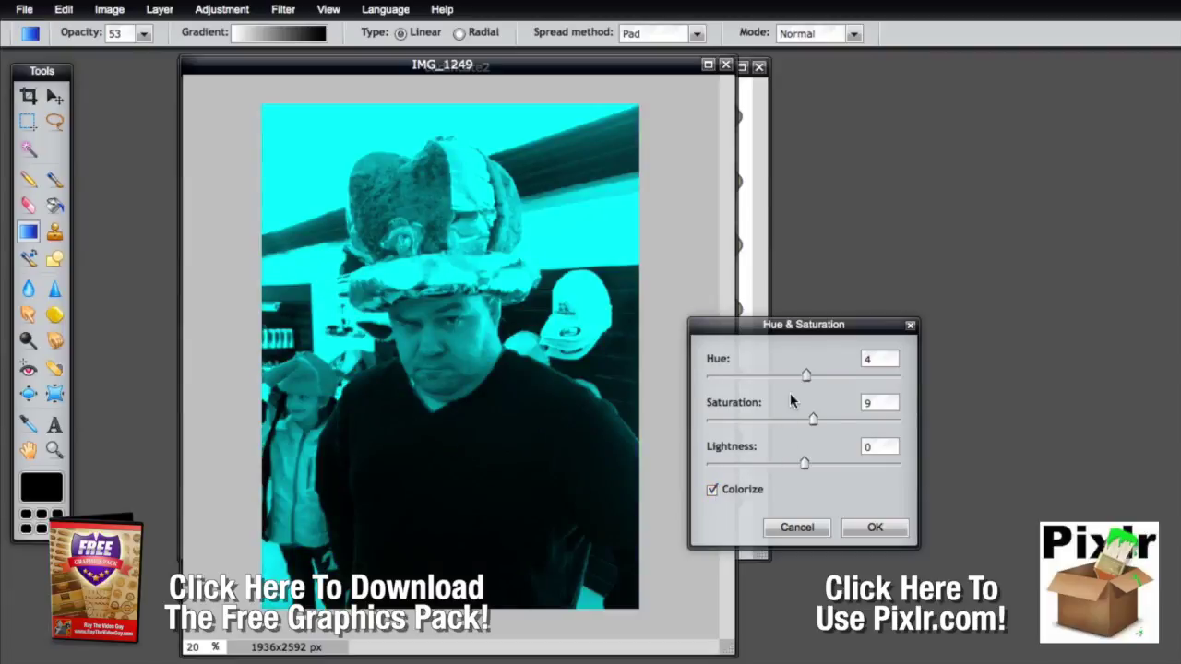
mouse_move(807, 376)
mouse_down()
mouse_move(838, 382)
mouse_move(741, 380)
mouse_move(852, 385)
mouse_move(814, 384)
mouse_up()
click(711, 490)
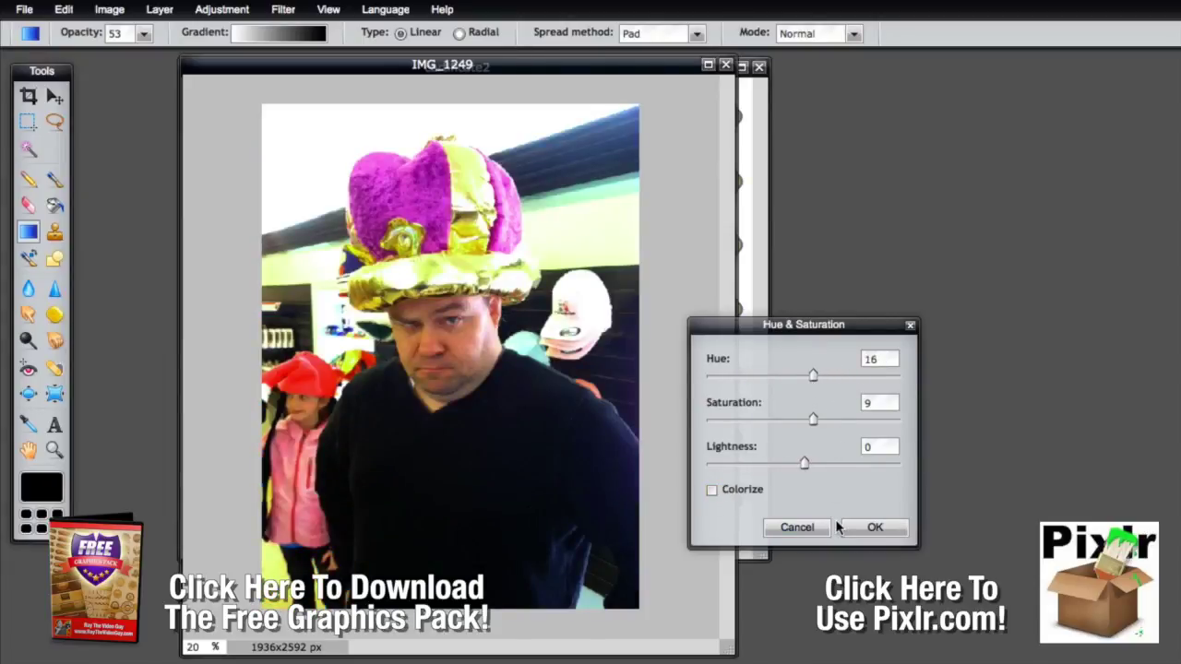
click(809, 530)
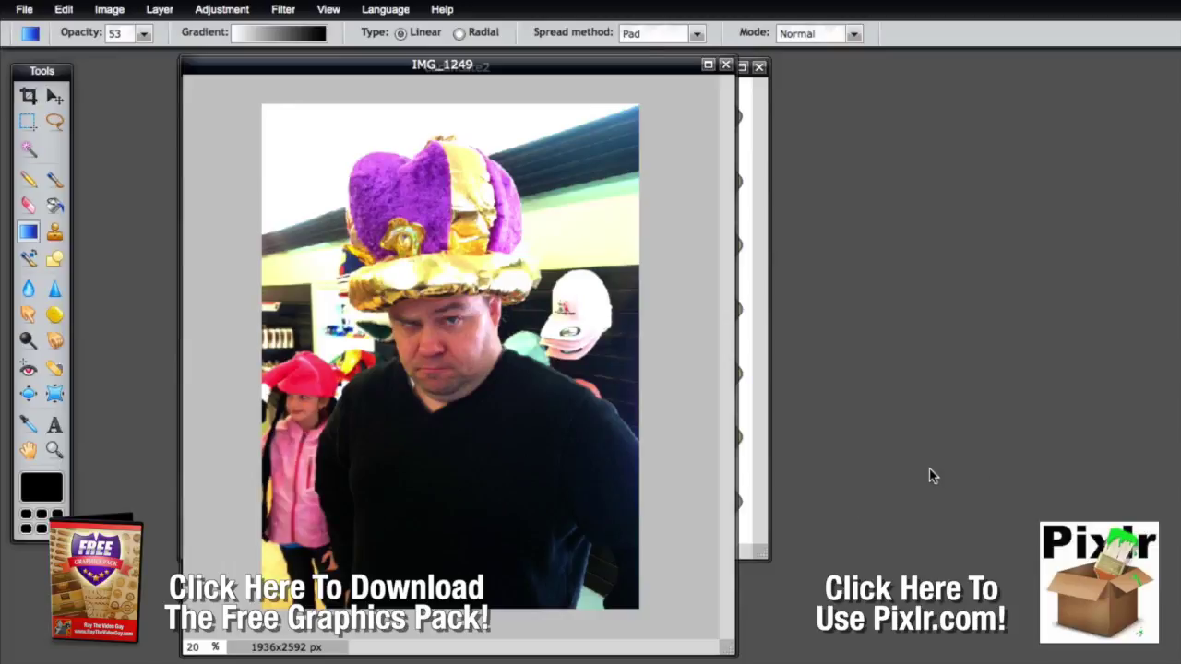
Try lightening the photo's darker tones by bending the lower part of the RGB curve upwards.
click(189, 8)
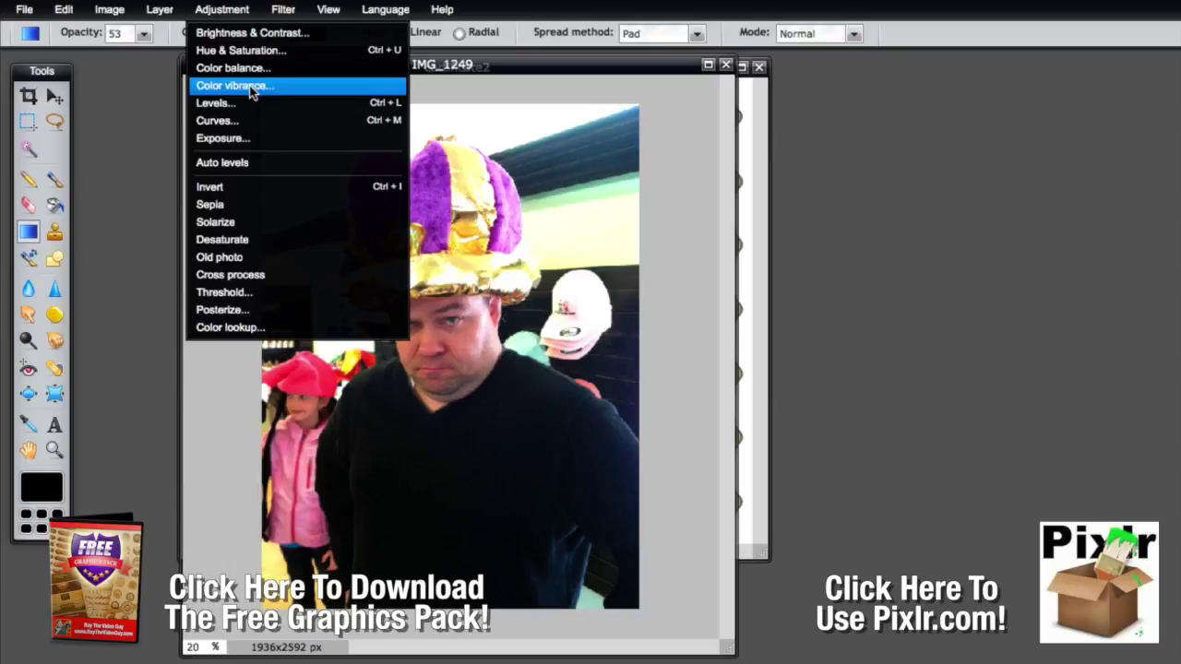
click(220, 125)
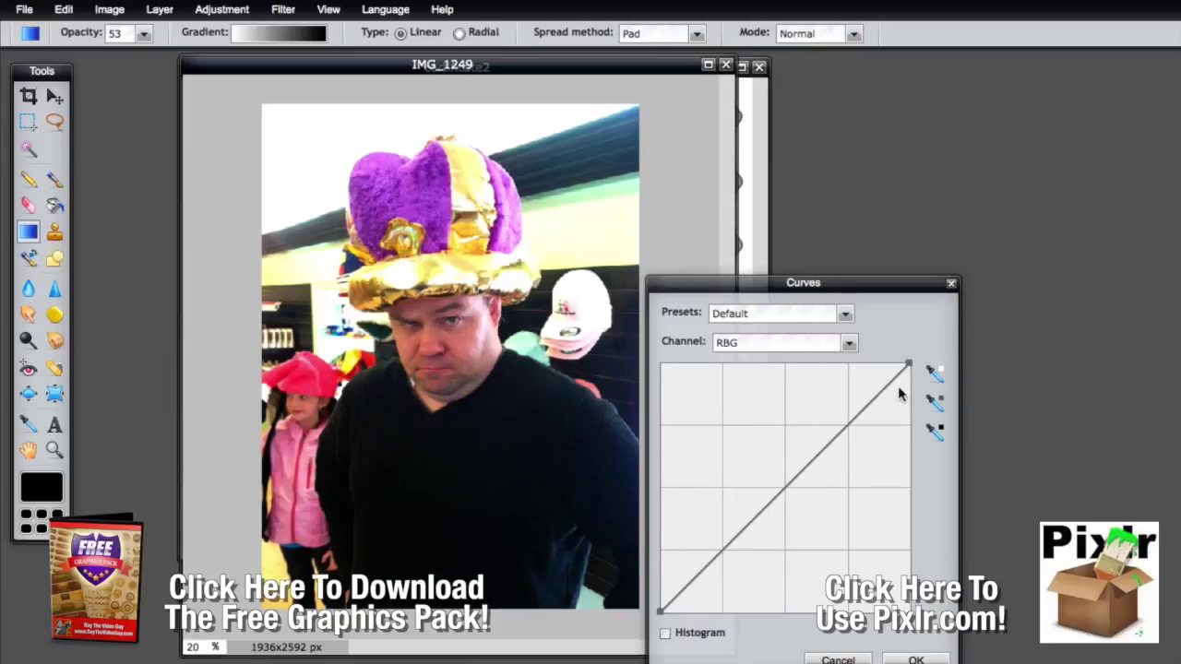
drag(752, 528, 711, 541)
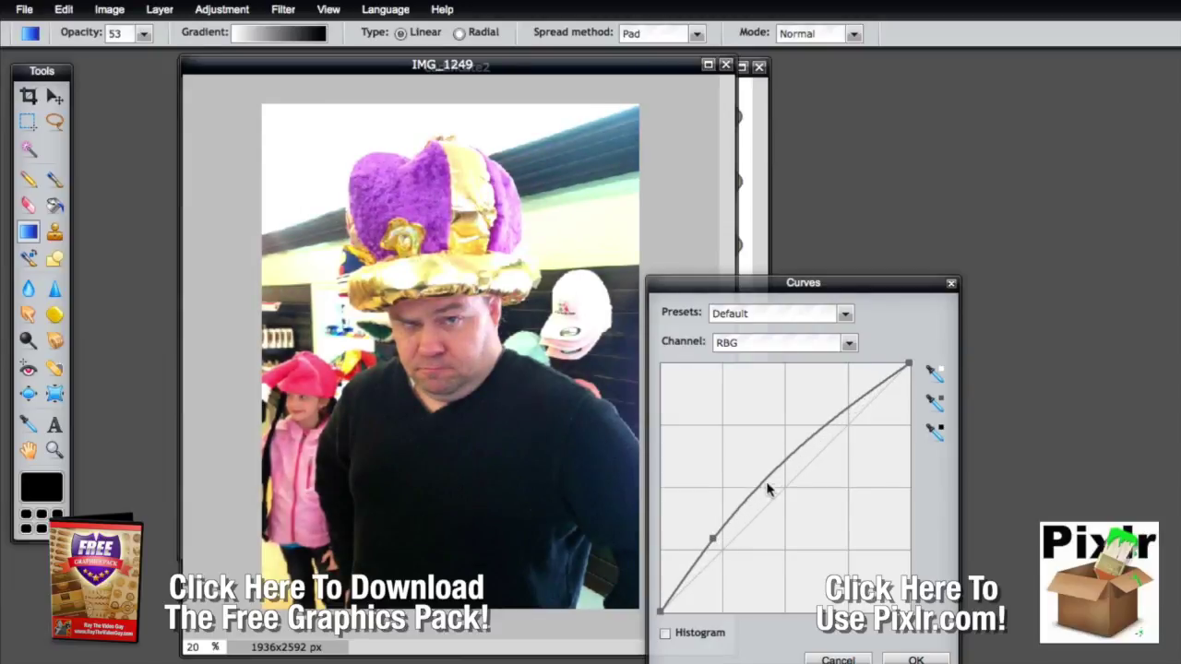
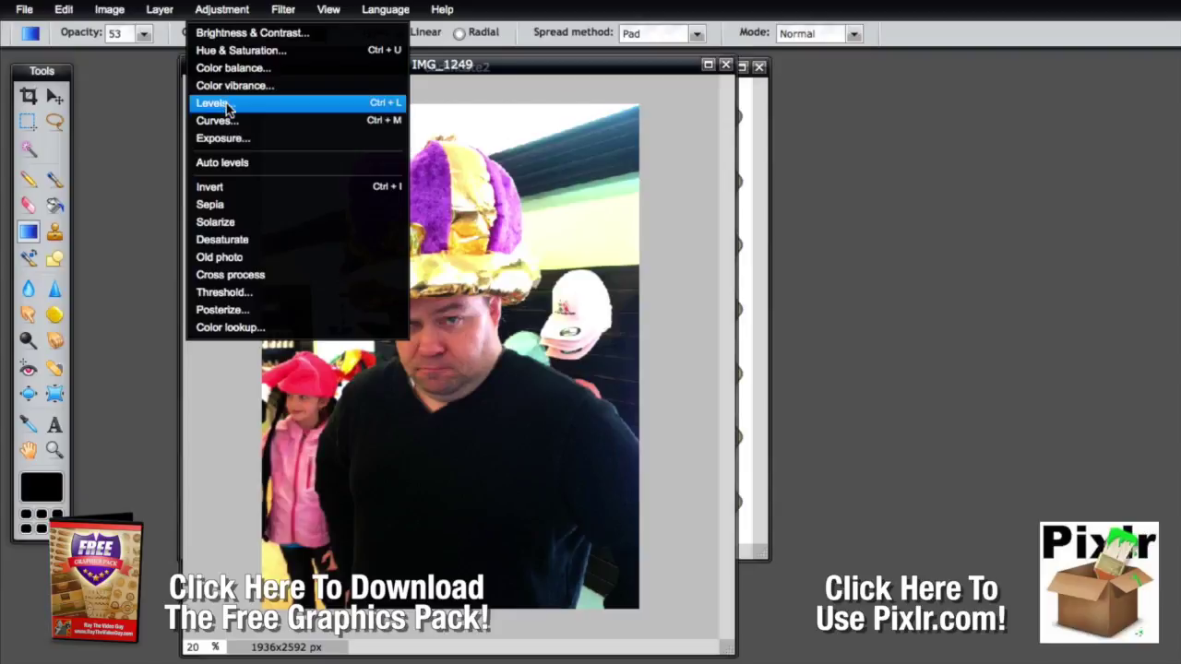
Try a Levels adjustment with input levels 22, 0.75 and 243 on the photo, and discard it.
click(228, 110)
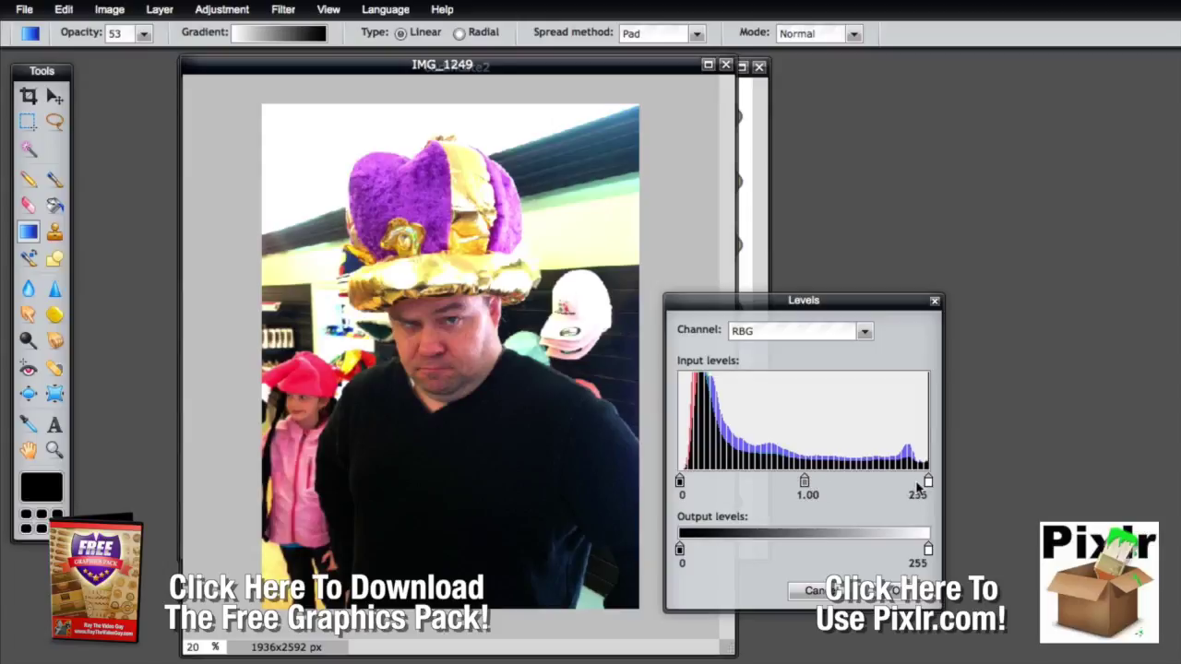
drag(684, 487, 702, 486)
mouse_move(926, 482)
mouse_down()
mouse_move(870, 481)
mouse_move(921, 482)
mouse_up()
mouse_move(809, 482)
mouse_down()
mouse_move(797, 477)
mouse_move(820, 481)
mouse_move(793, 480)
mouse_up()
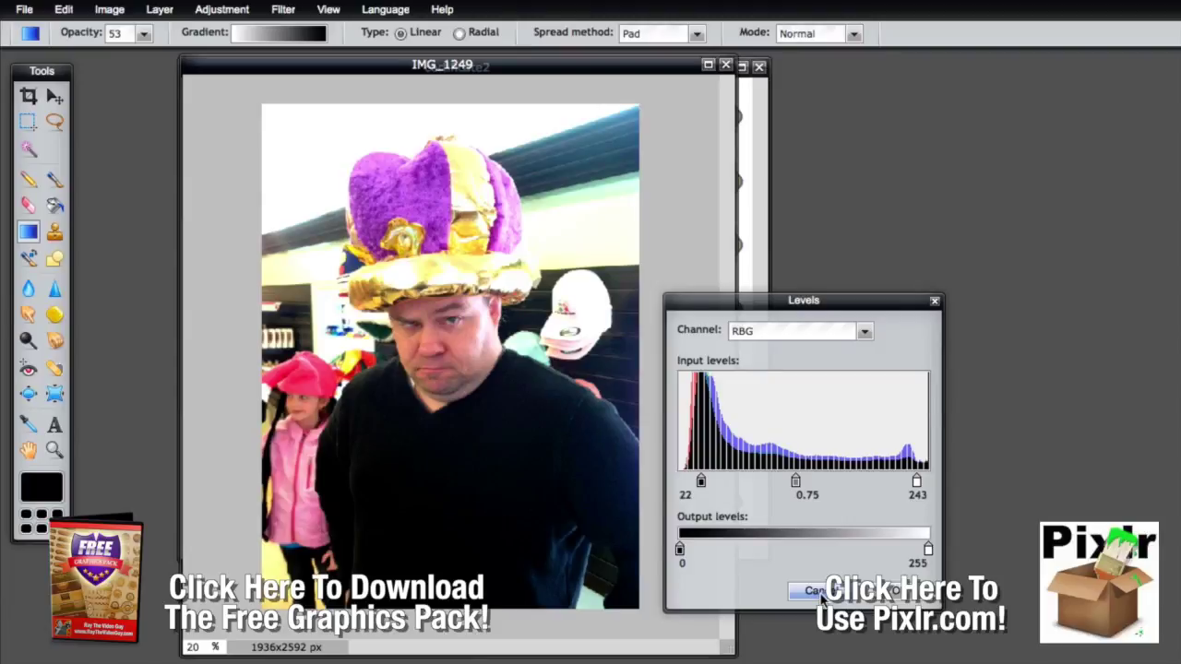
click(822, 598)
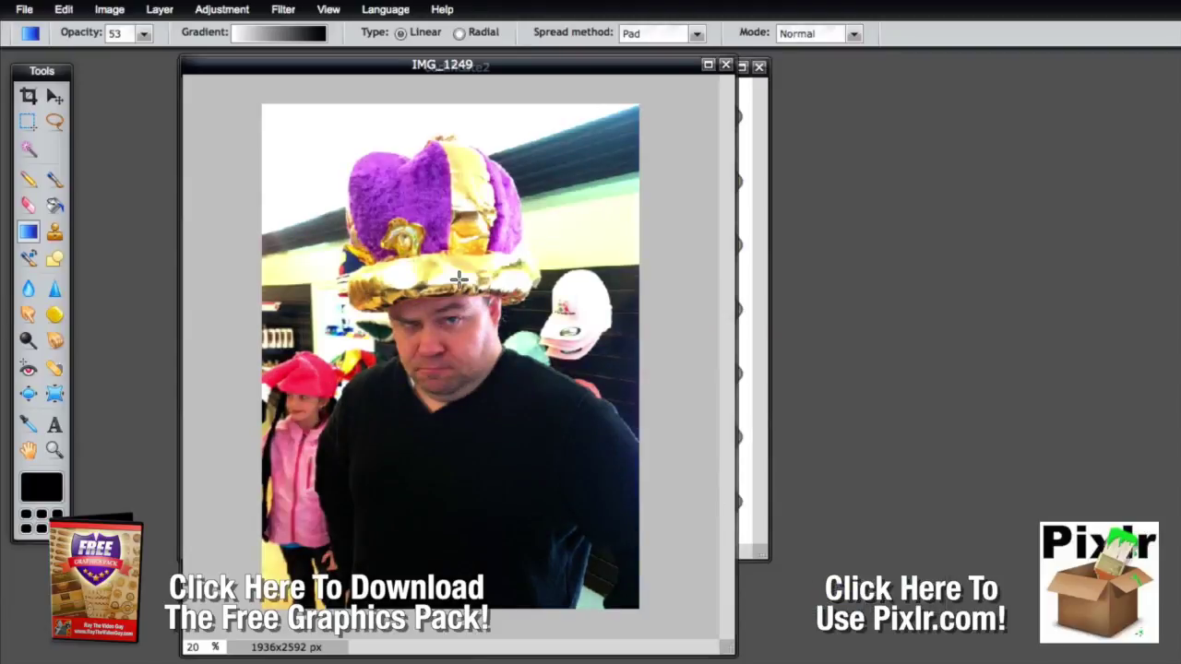
Apply Auto levels to the photo.
click(231, 11)
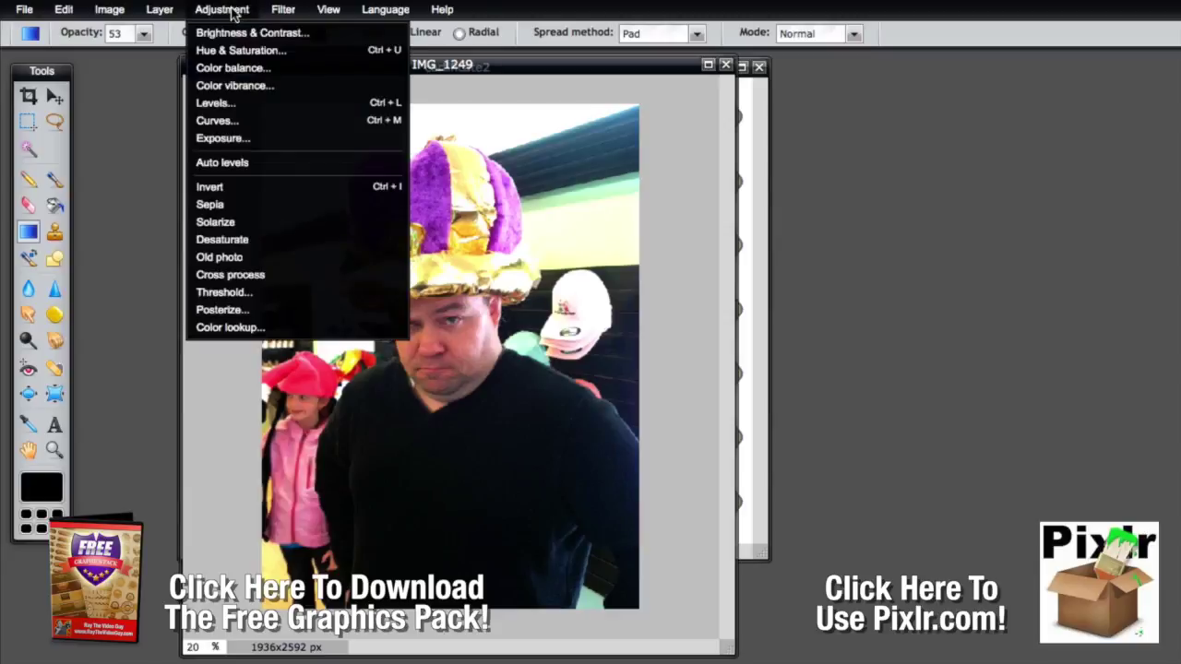
click(221, 163)
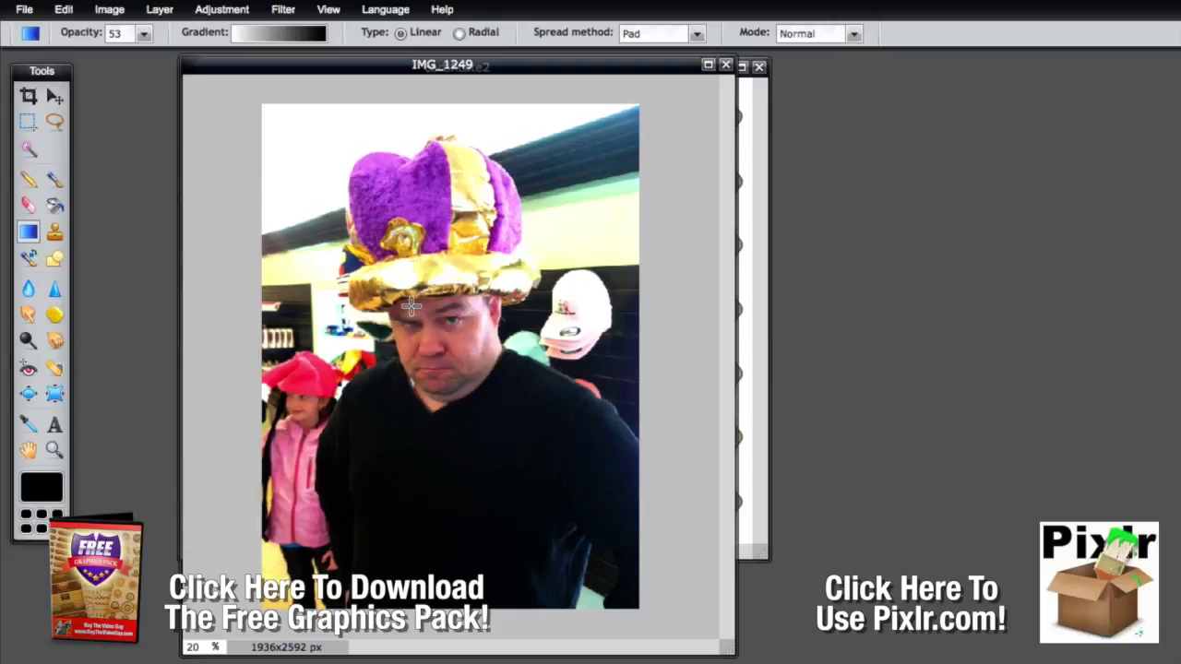
Try the Invert and Sepia effects on the photo, undoing each one.
click(228, 12)
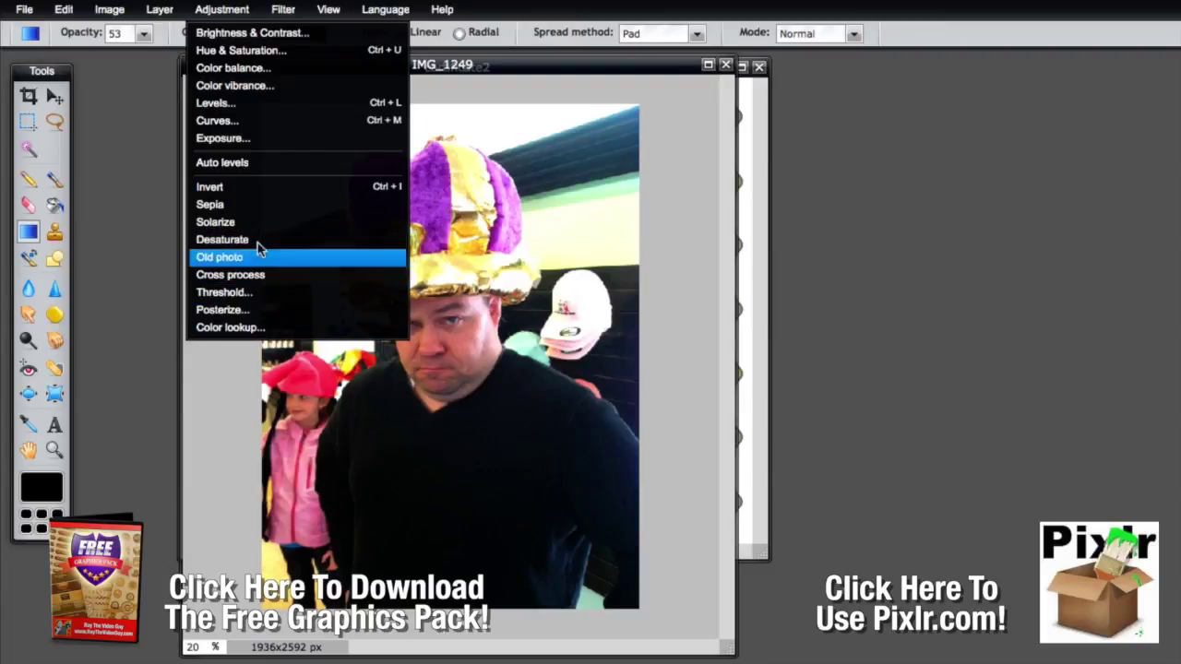
click(242, 188)
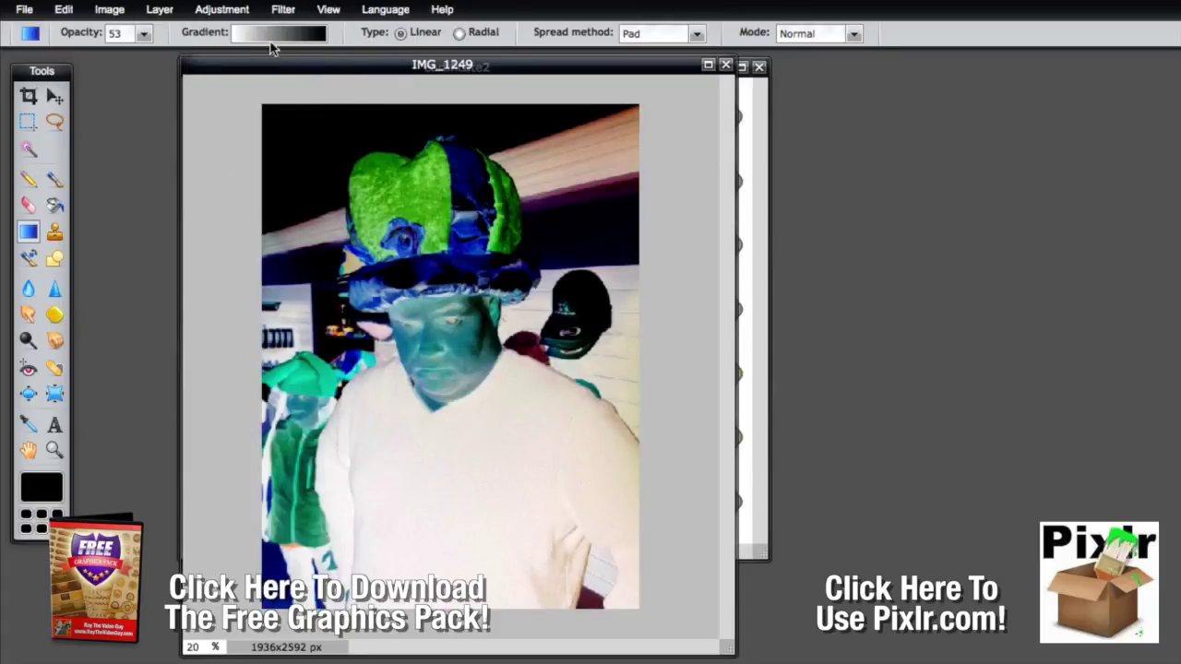
key(ctrl+z)
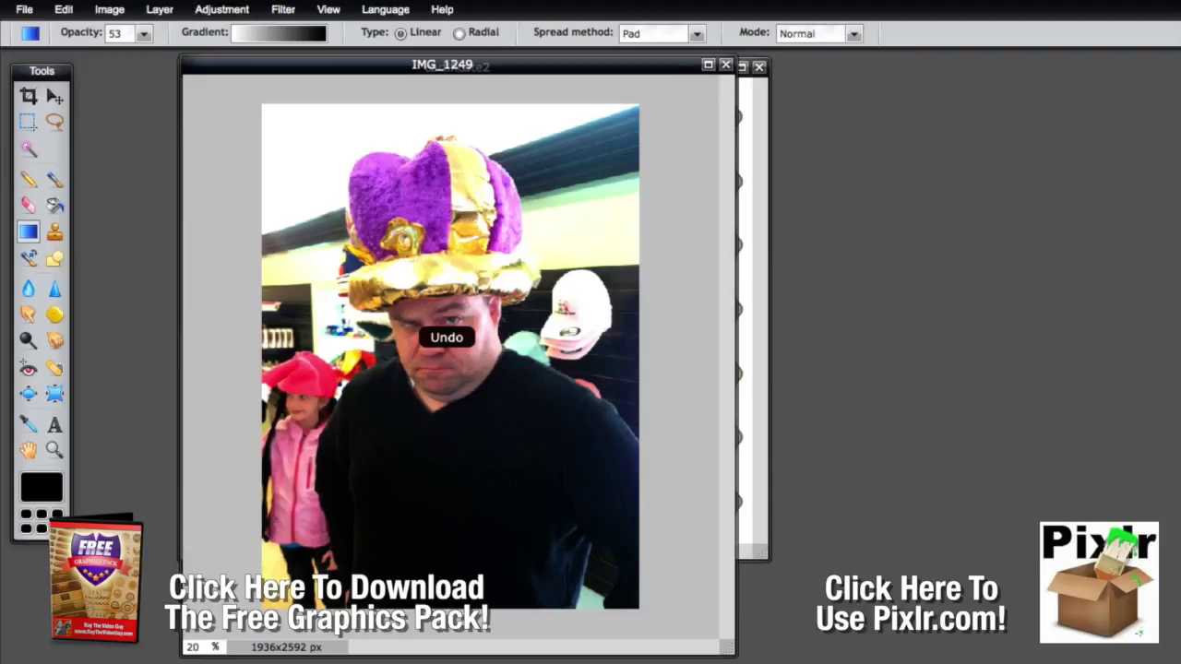
click(222, 9)
click(230, 203)
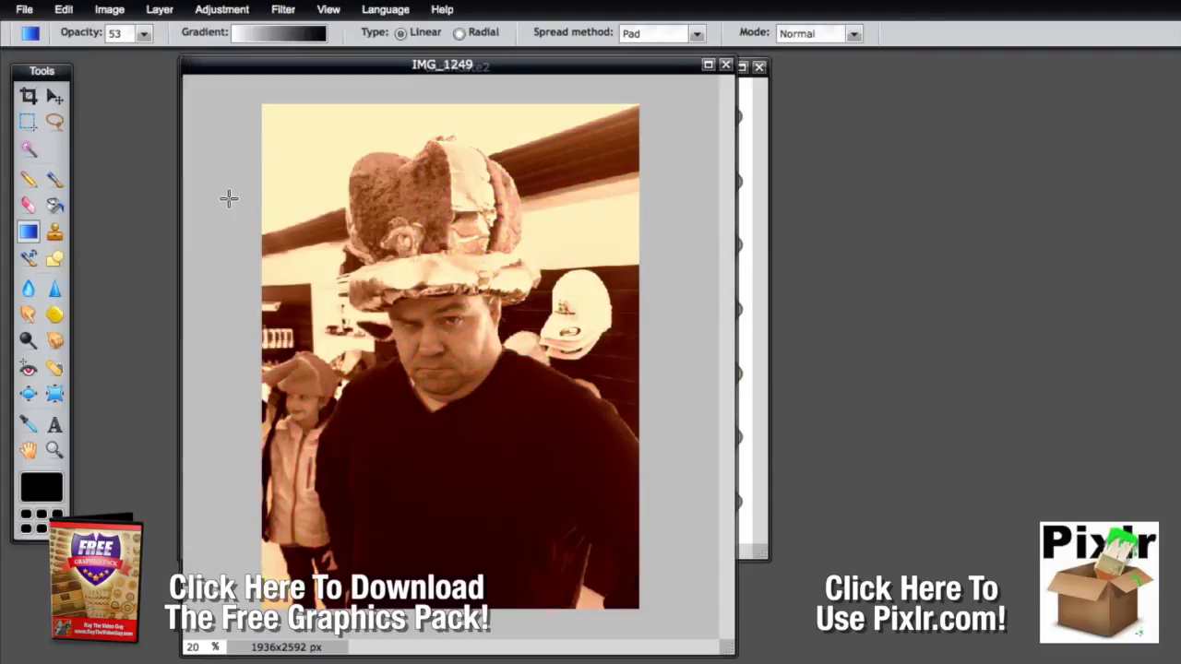
key(ctrl+z)
Try the Solarize and Desaturate effects on the photo, undoing each one.
click(214, 11)
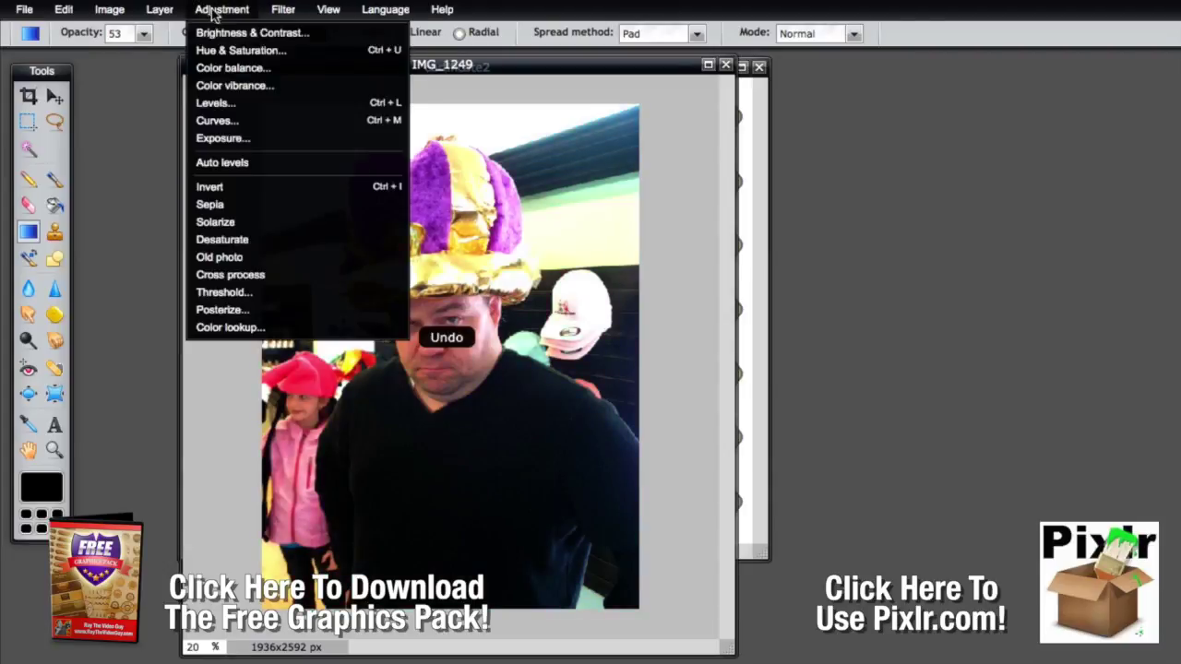
click(225, 222)
key(ctrl+z)
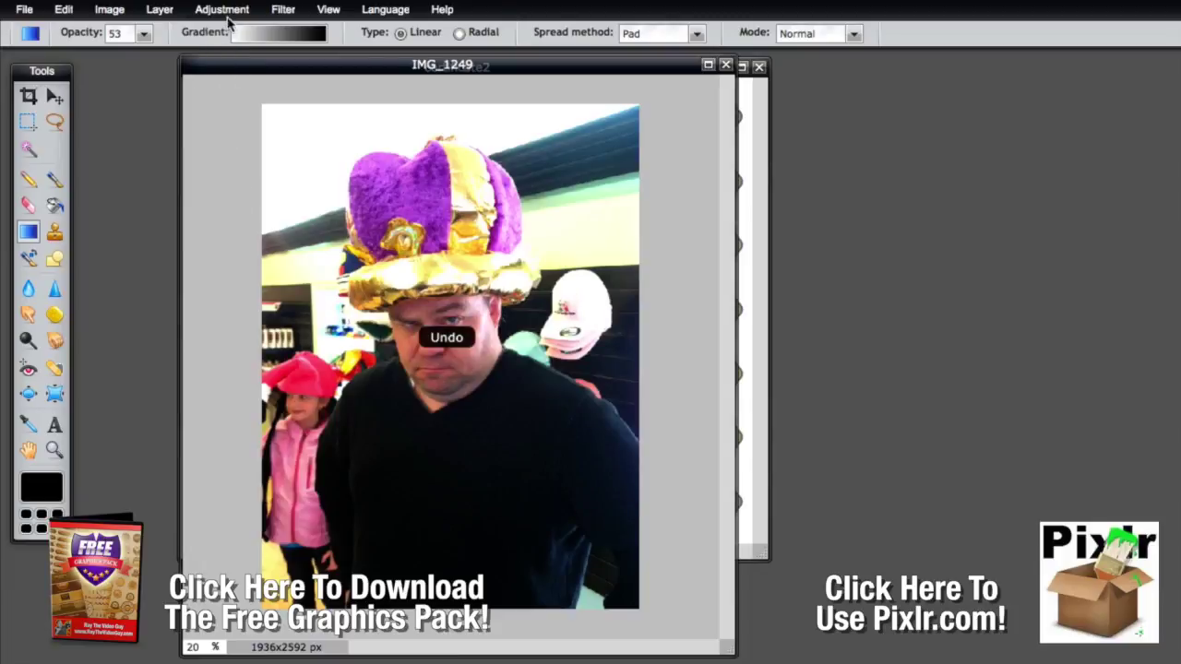
click(223, 11)
click(231, 242)
key(ctrl+z)
Try the Old photo effect and undo it, and preview Posterize at level 4 without applying it.
click(219, 11)
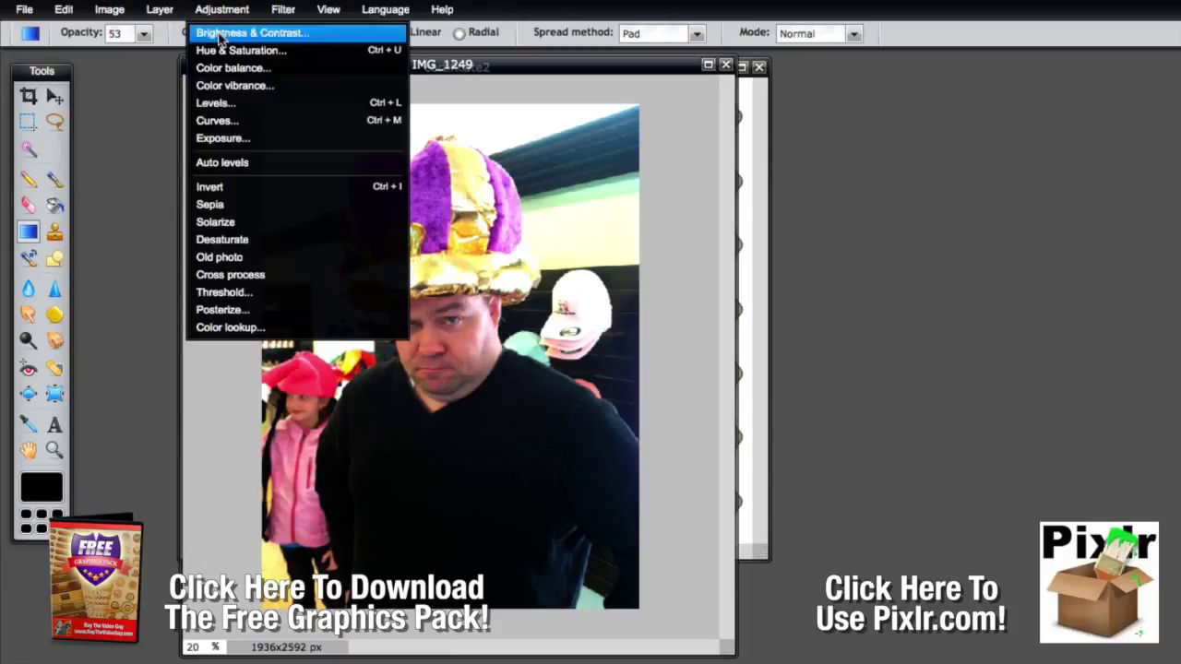
click(253, 260)
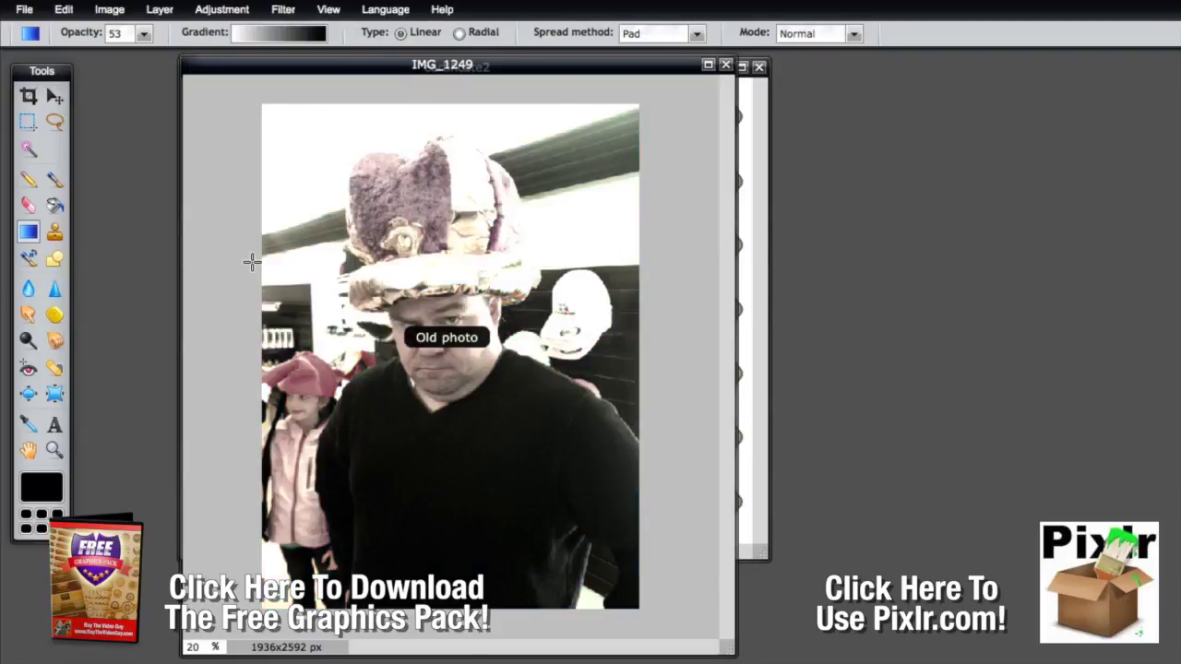
key(ctrl+z)
click(222, 10)
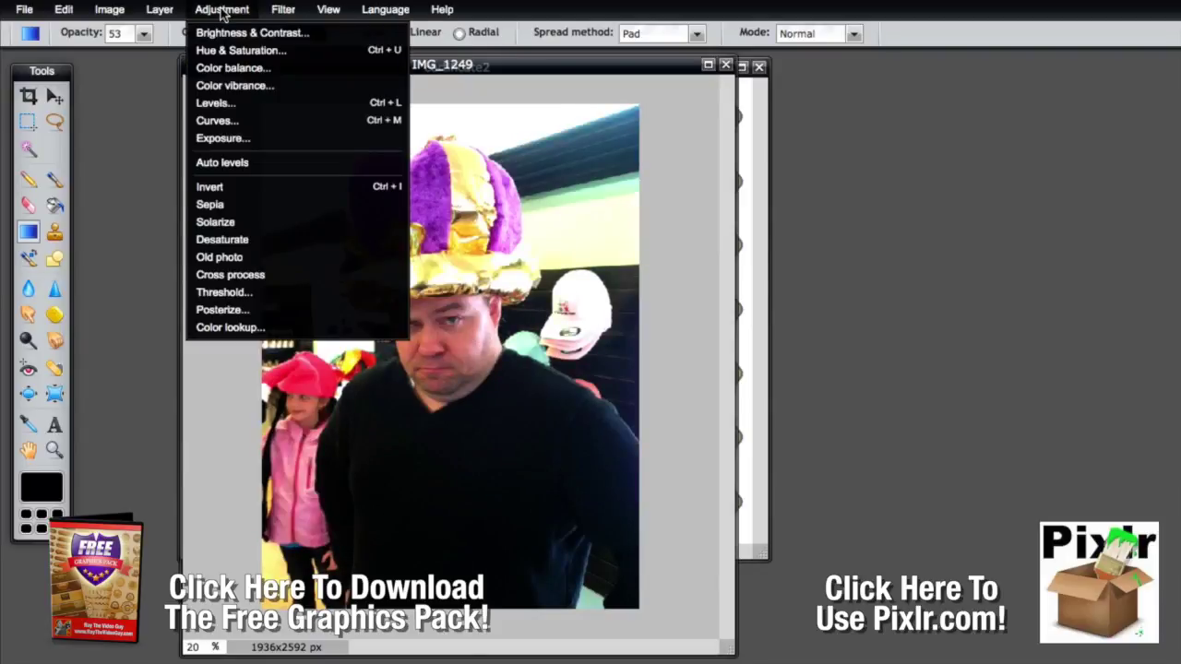
click(226, 312)
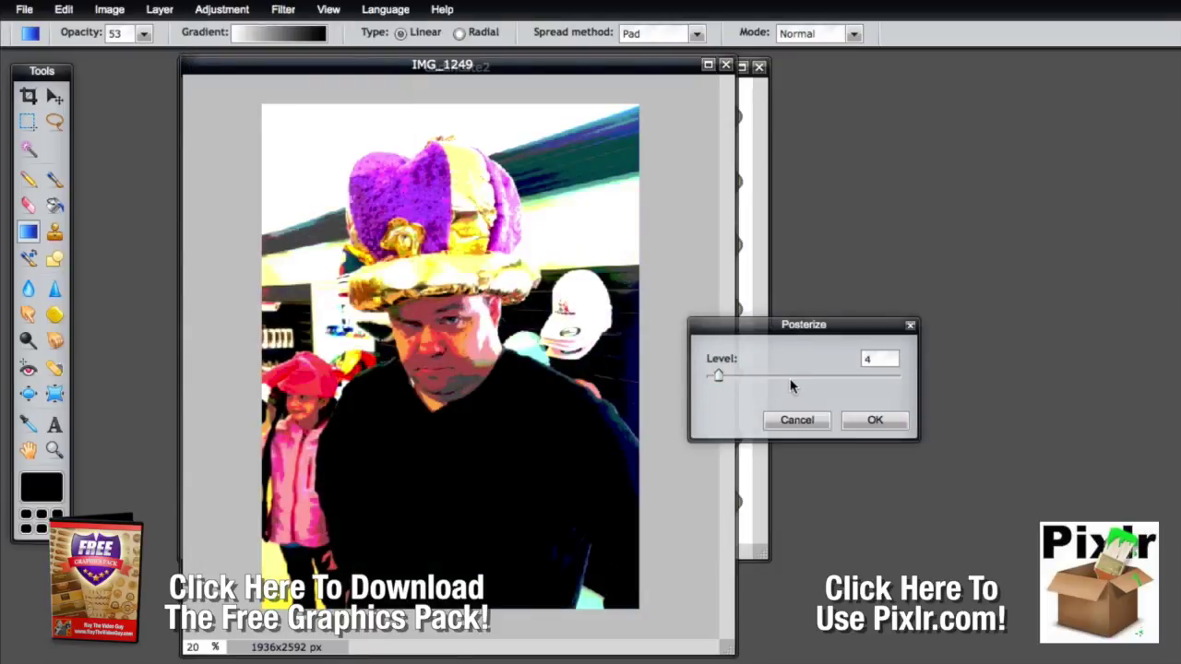
click(805, 420)
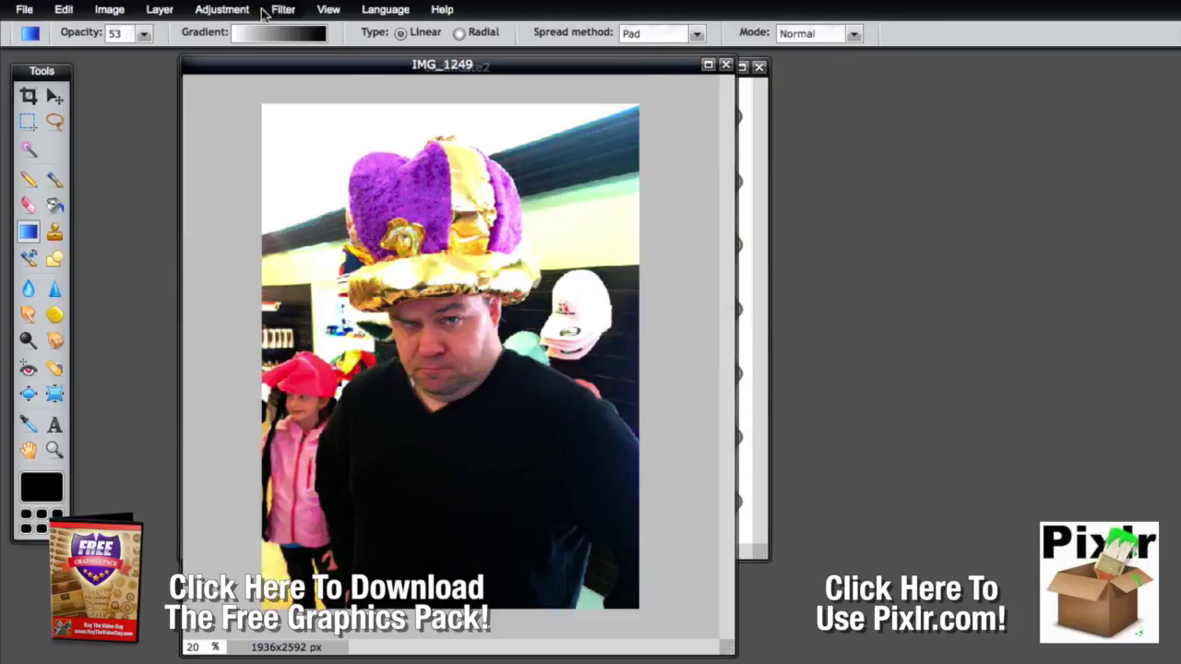
Try a black Vignette filter of size 74 on the photo and discard it.
click(279, 10)
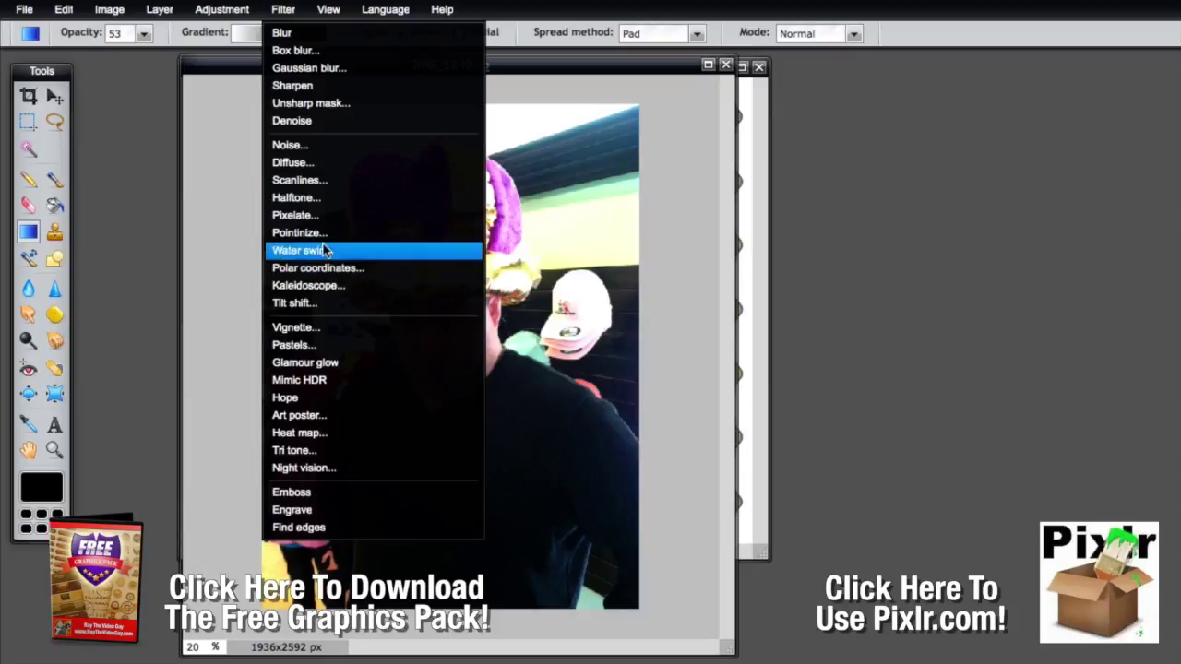
click(305, 334)
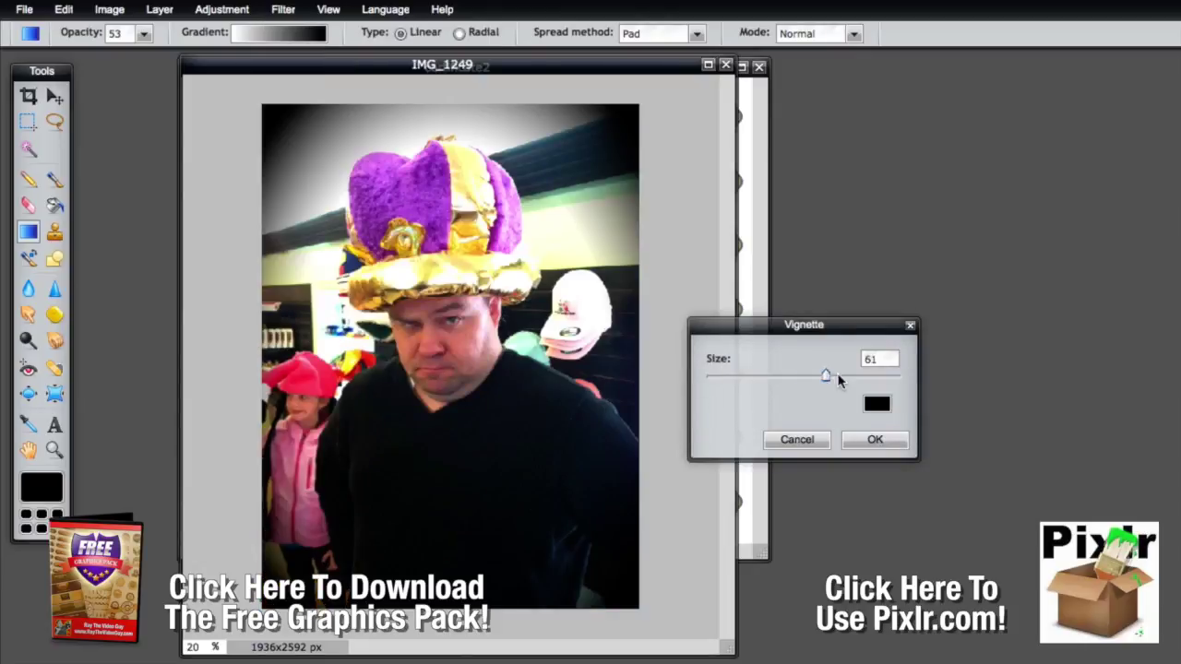
drag(850, 374, 843, 374)
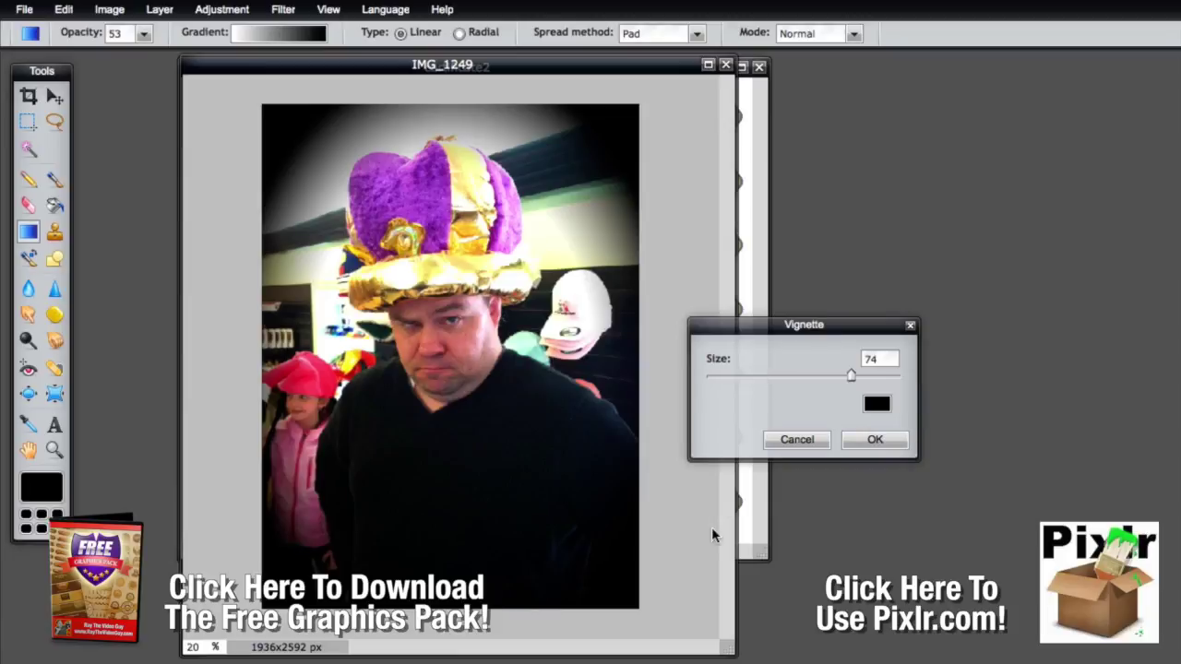
click(797, 440)
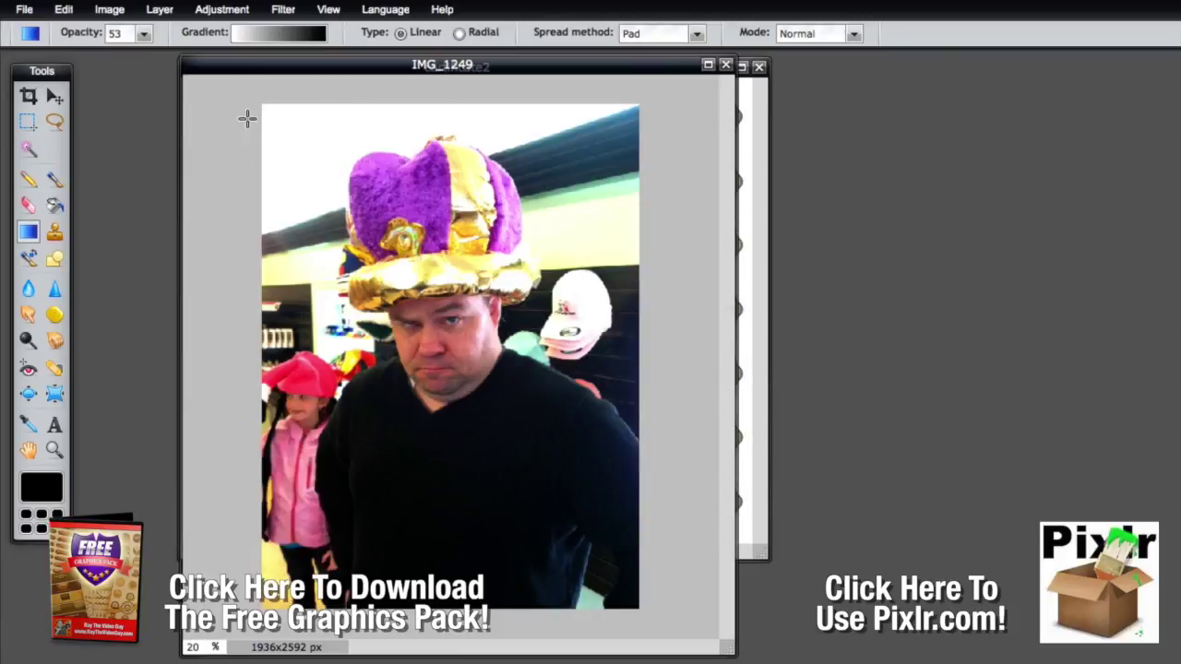
click(330, 10)
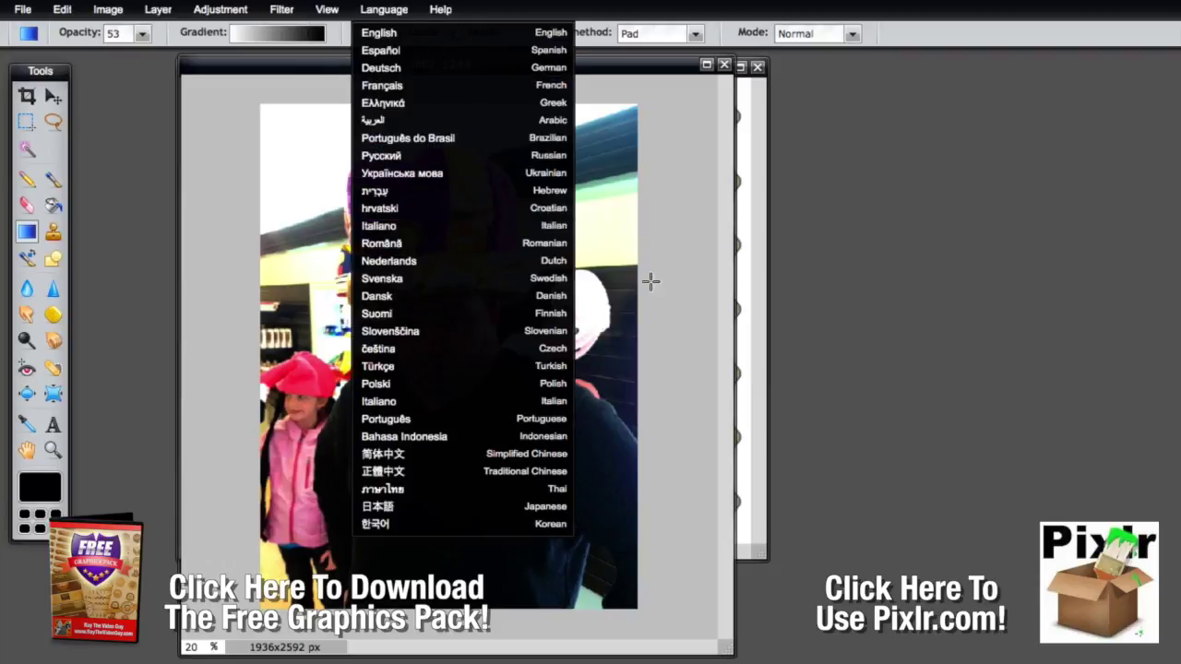
click(237, 128)
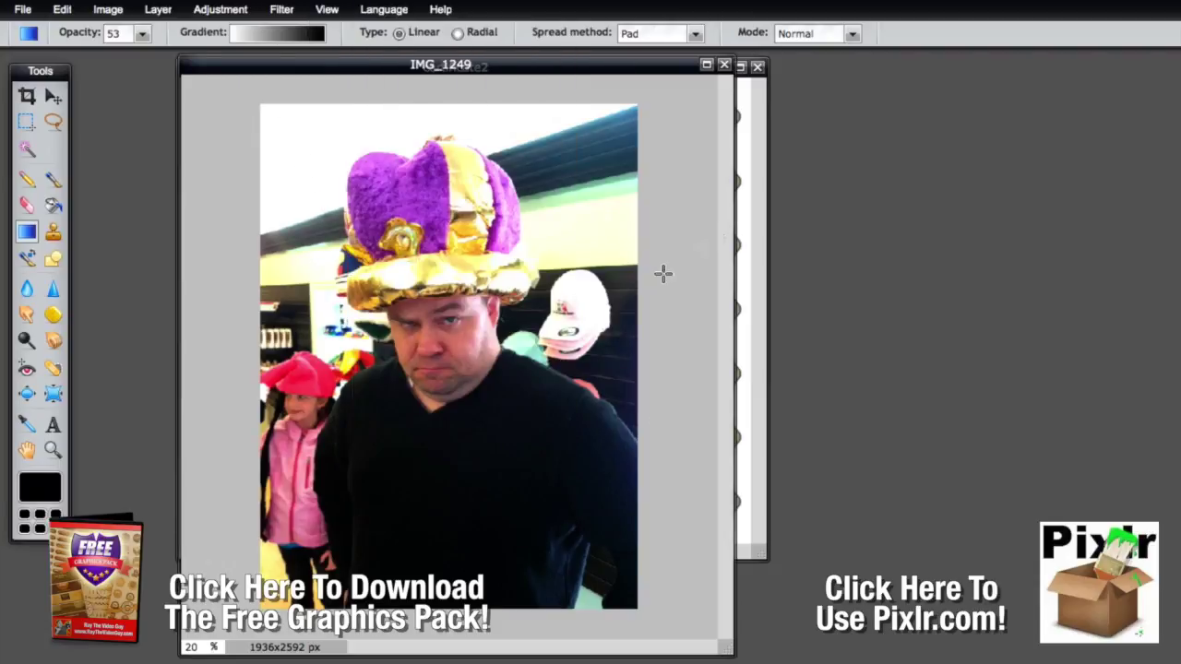
click(384, 9)
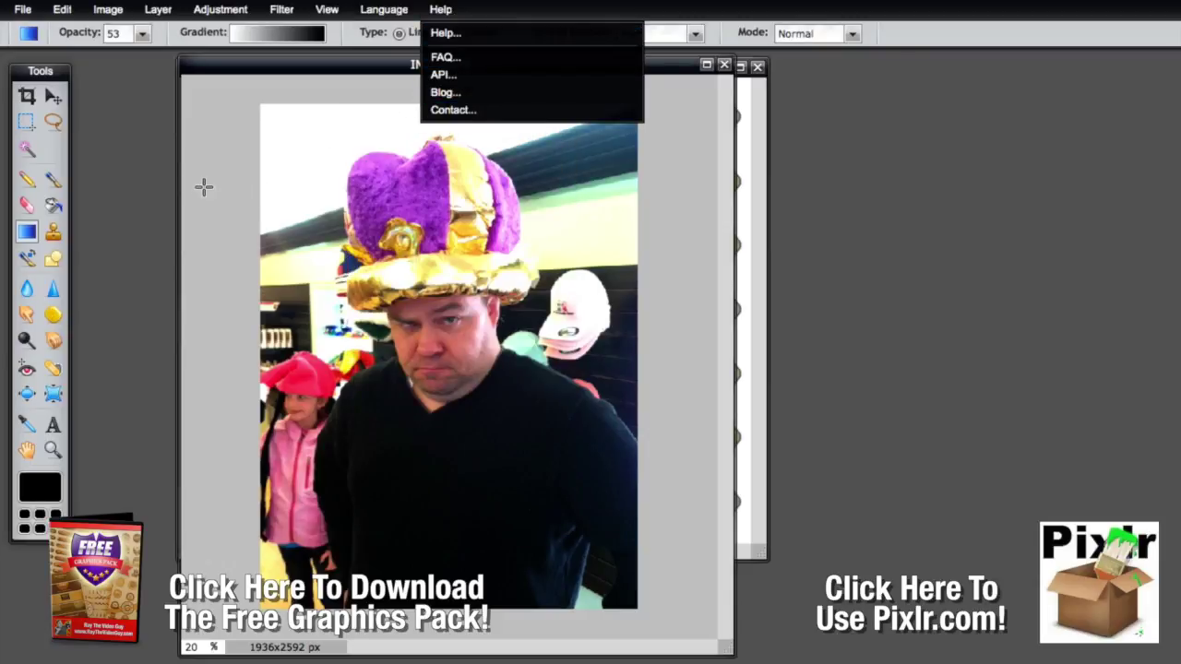
click(52, 96)
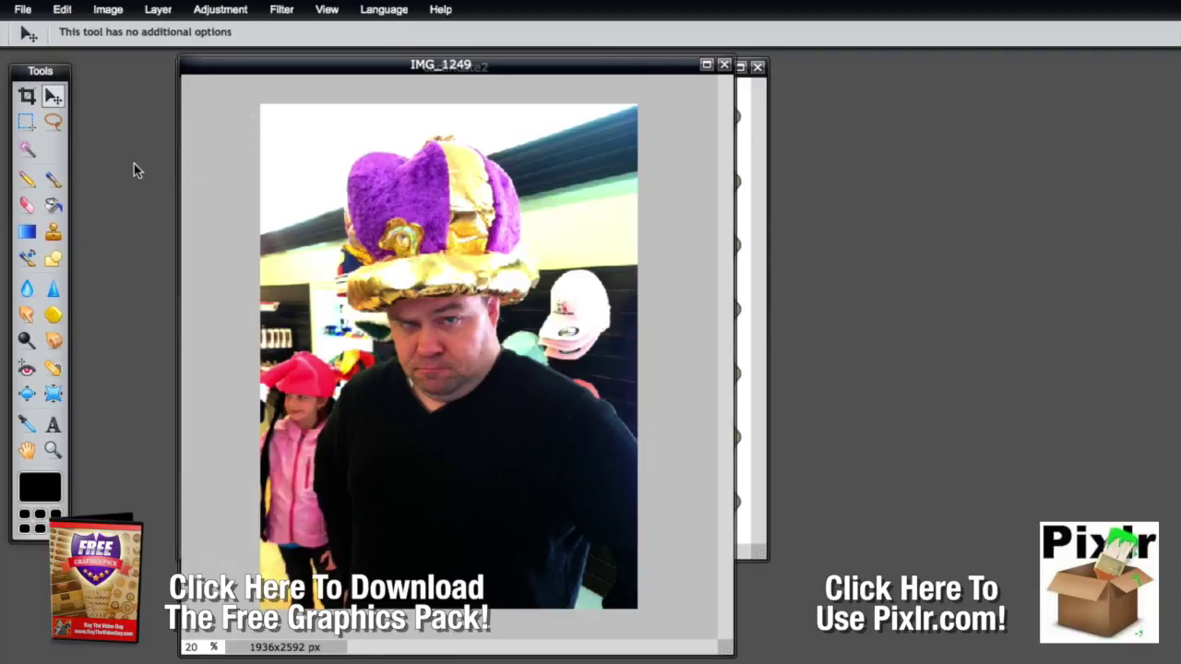
Try cropping the photo to a small area around the crown's purple front panel and undo the crop.
click(26, 96)
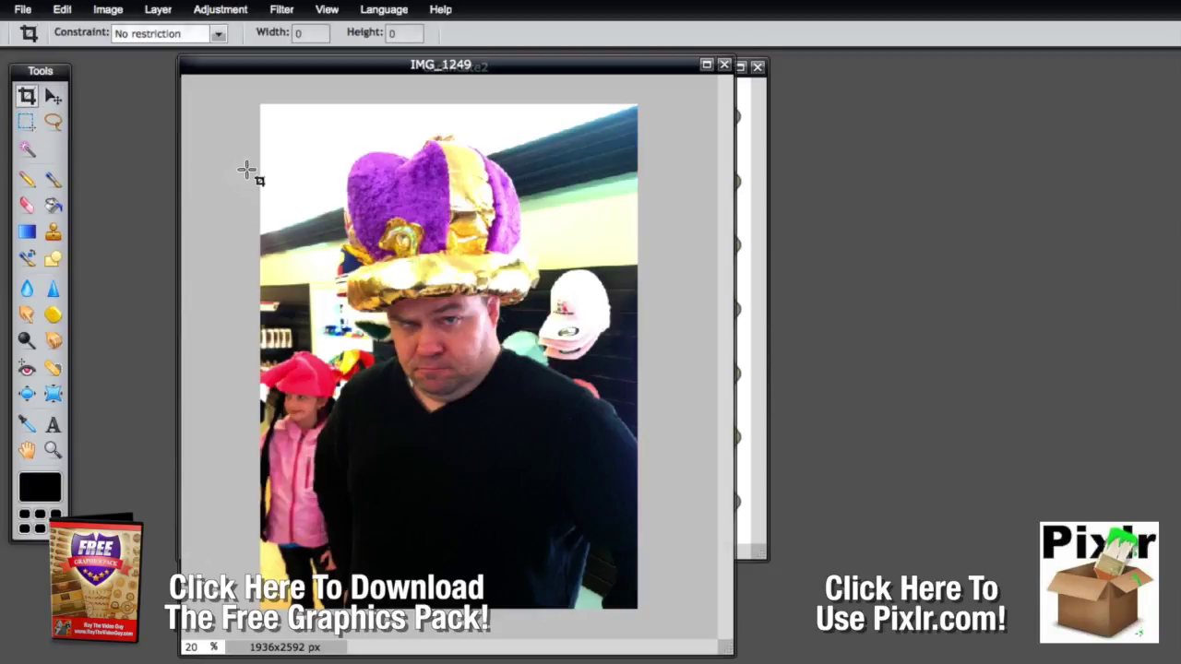
drag(318, 188, 459, 308)
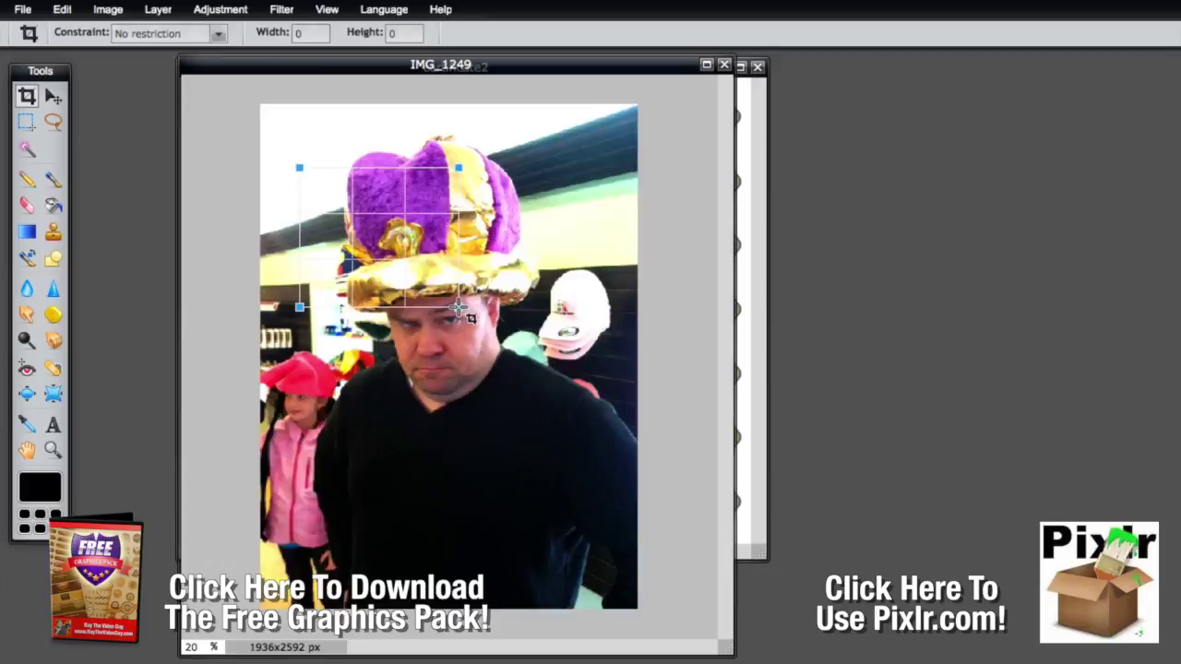
key(Return)
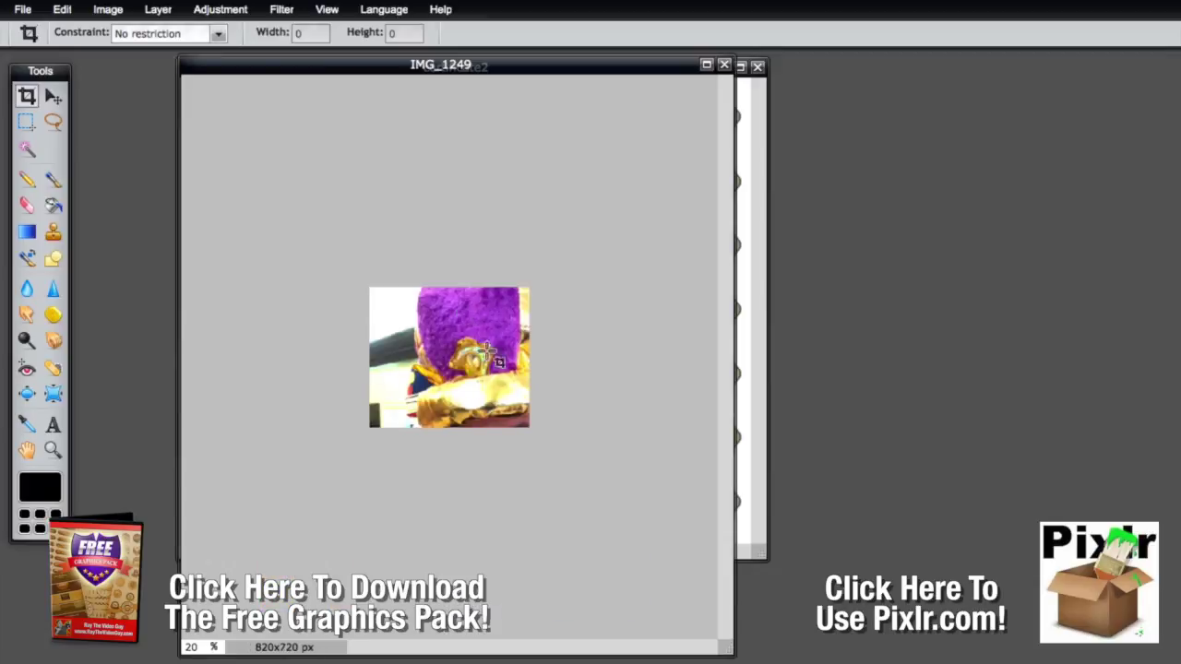
key(ctrl+z)
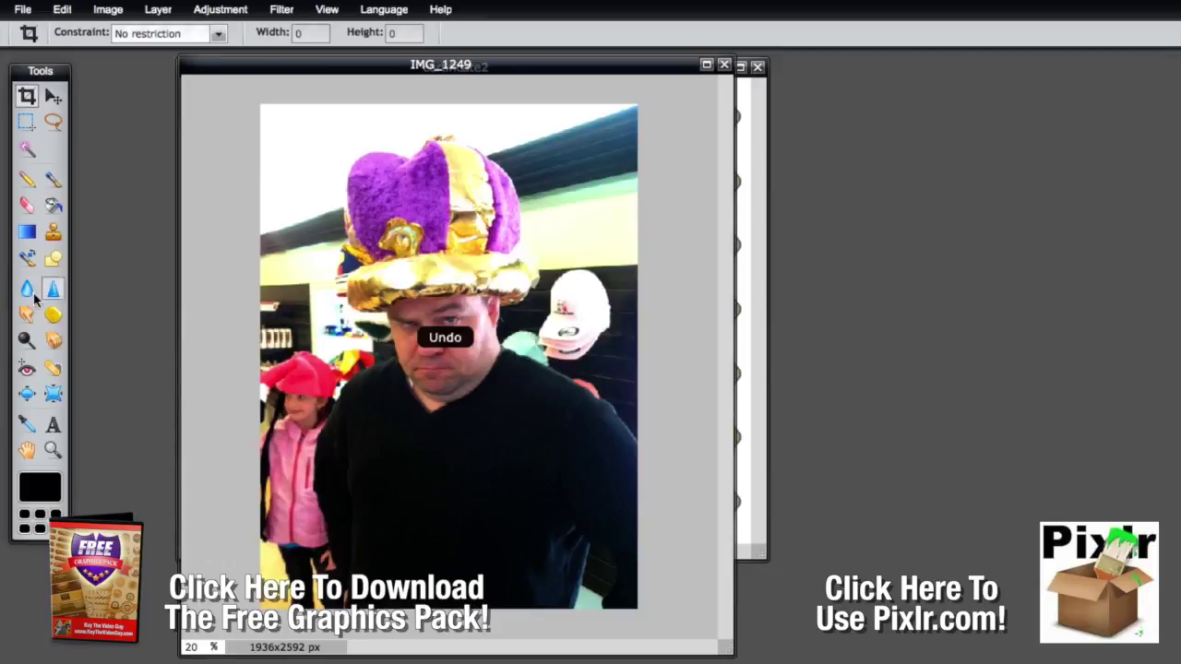
click(53, 97)
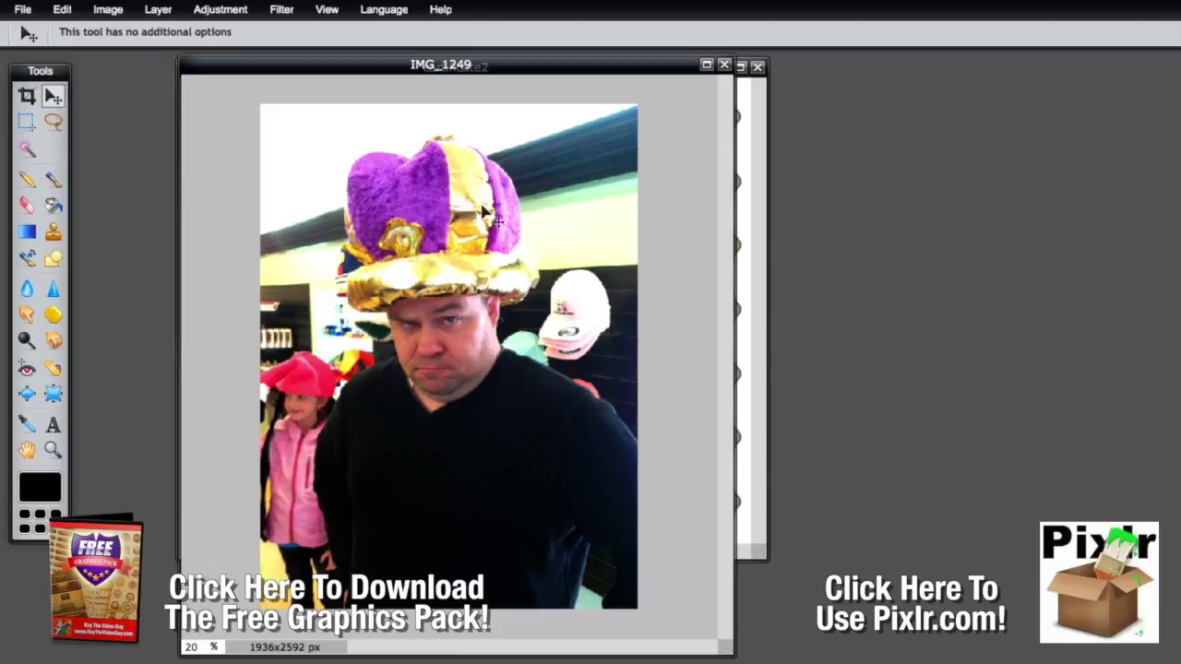
Make a rectangular selection around the man's crown and head, try the Sepia effect inside it, and undo the effect.
click(27, 123)
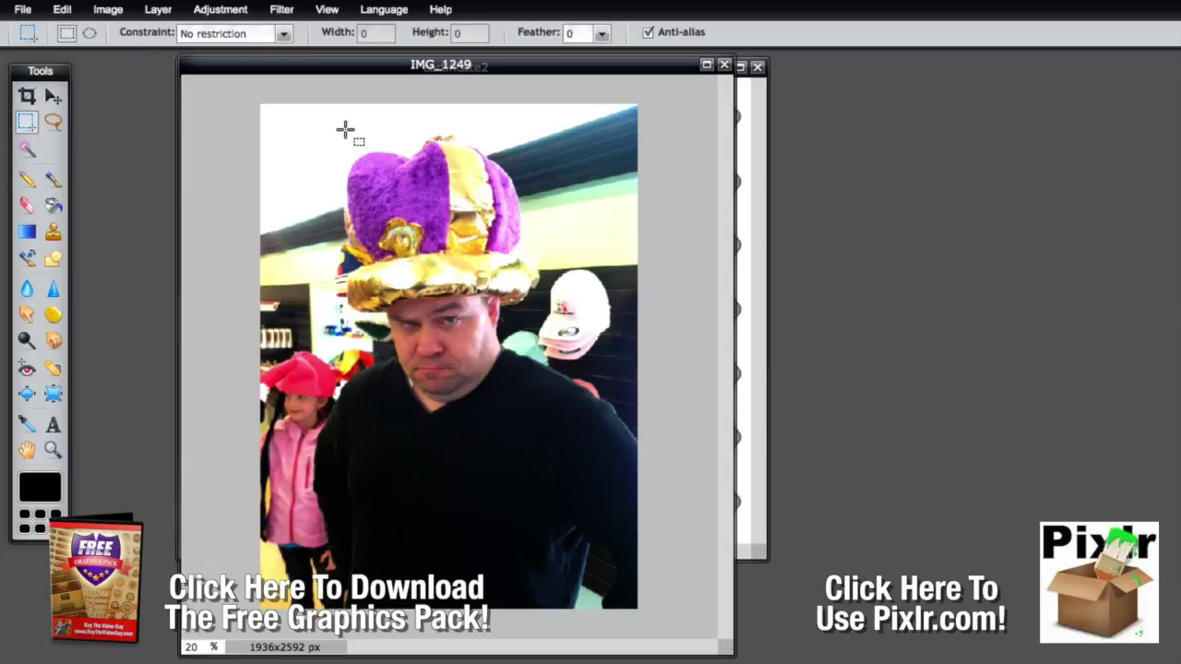
drag(303, 123, 563, 416)
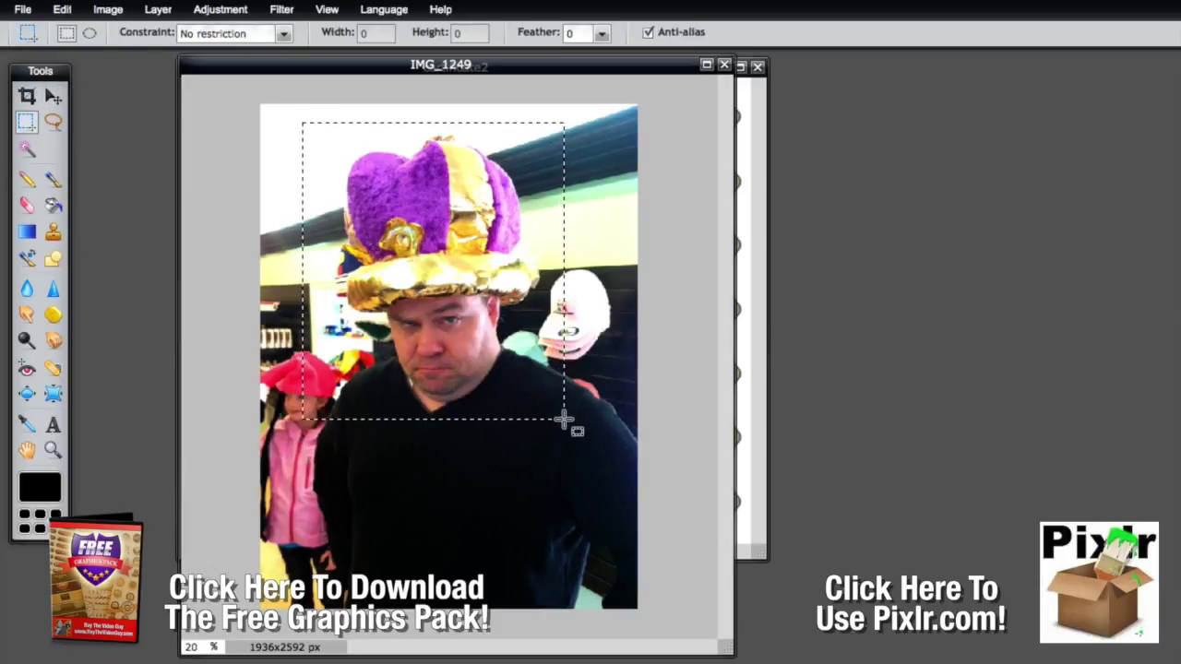
mouse_move(453, 244)
mouse_down()
mouse_move(489, 260)
mouse_move(450, 290)
mouse_move(449, 237)
mouse_move(459, 248)
mouse_up()
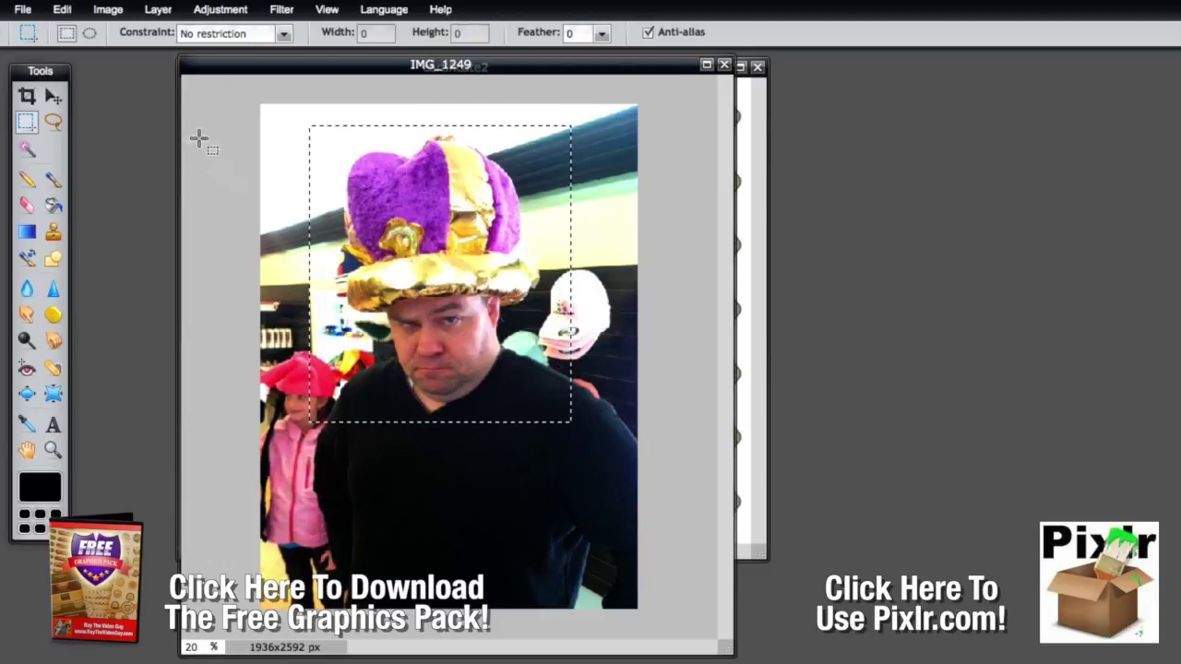
click(248, 11)
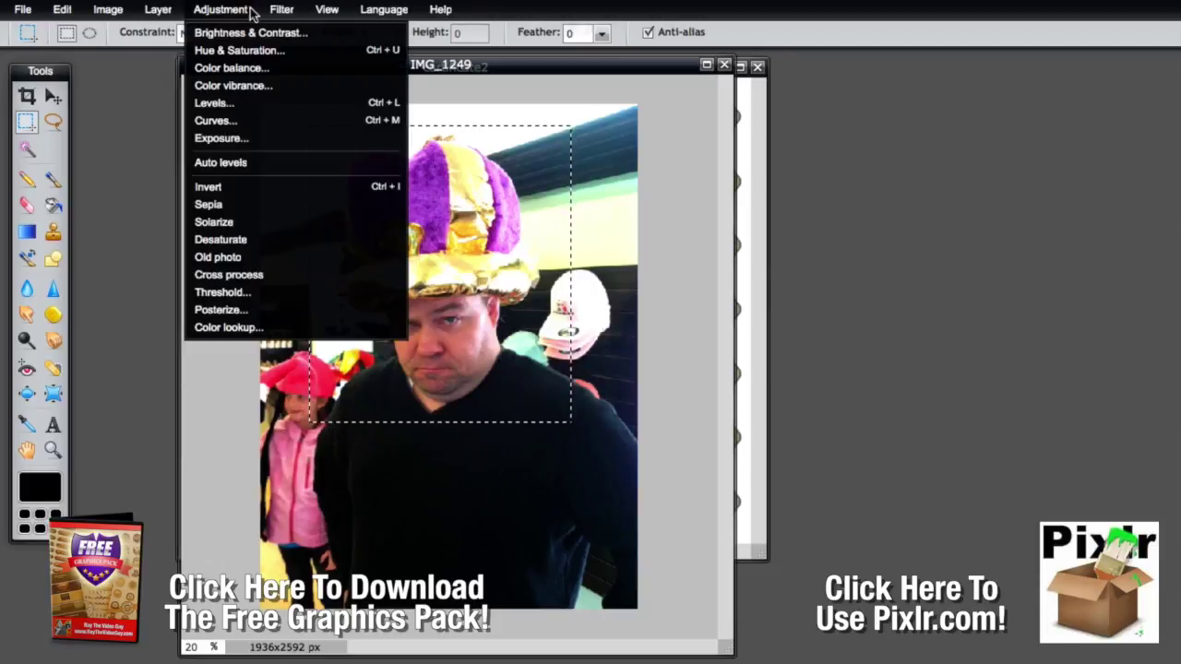
click(244, 205)
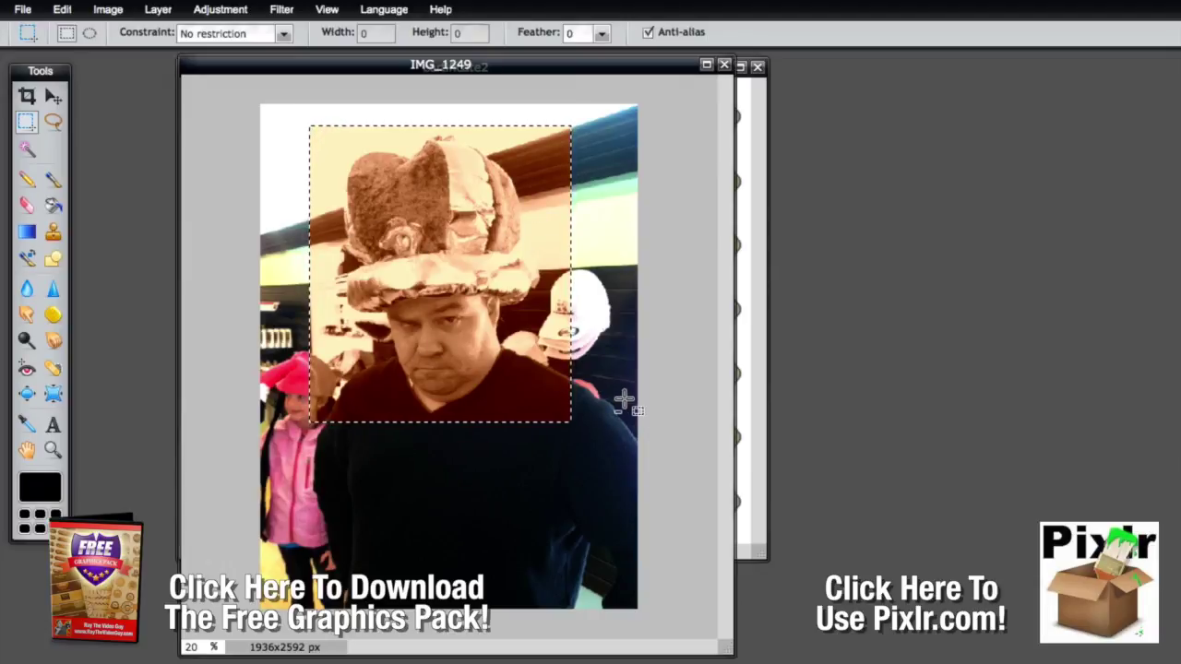
key(ctrl+z)
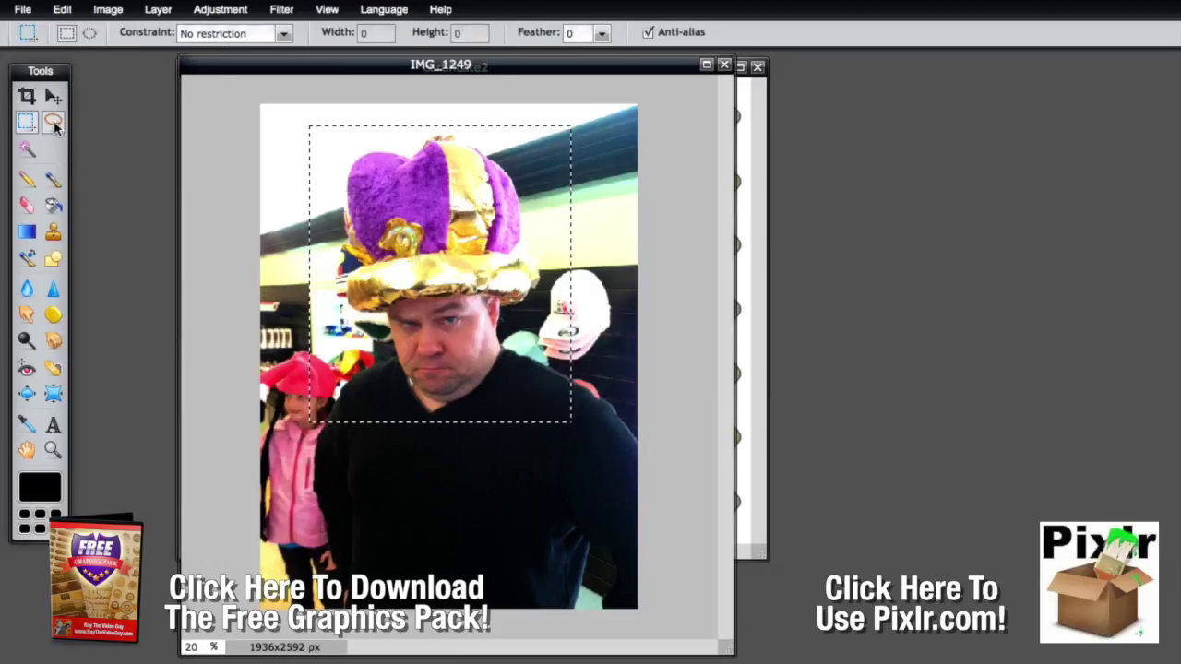
Replace the rectangular selection with an unfeathered freehand Lasso selection around the crown, head and upper chest.
click(54, 123)
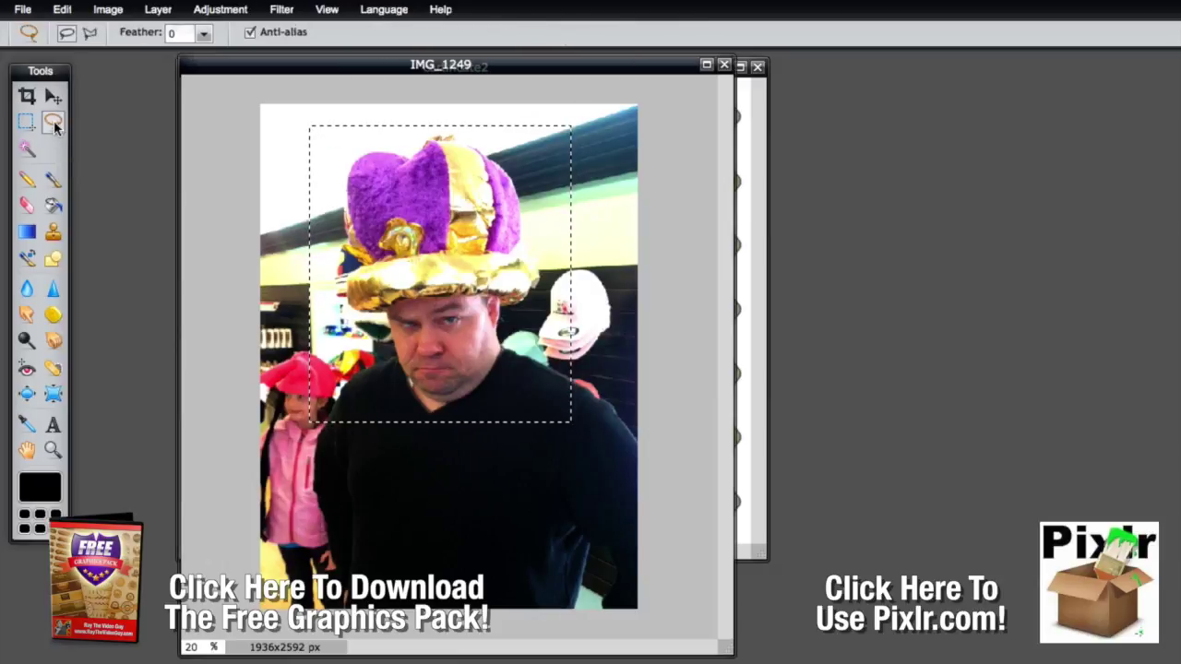
click(308, 156)
mouse_move(341, 149)
mouse_down()
mouse_move(346, 296)
mouse_move(364, 363)
mouse_move(345, 385)
mouse_move(377, 467)
mouse_move(501, 472)
mouse_move(547, 312)
mouse_move(545, 139)
mouse_up()
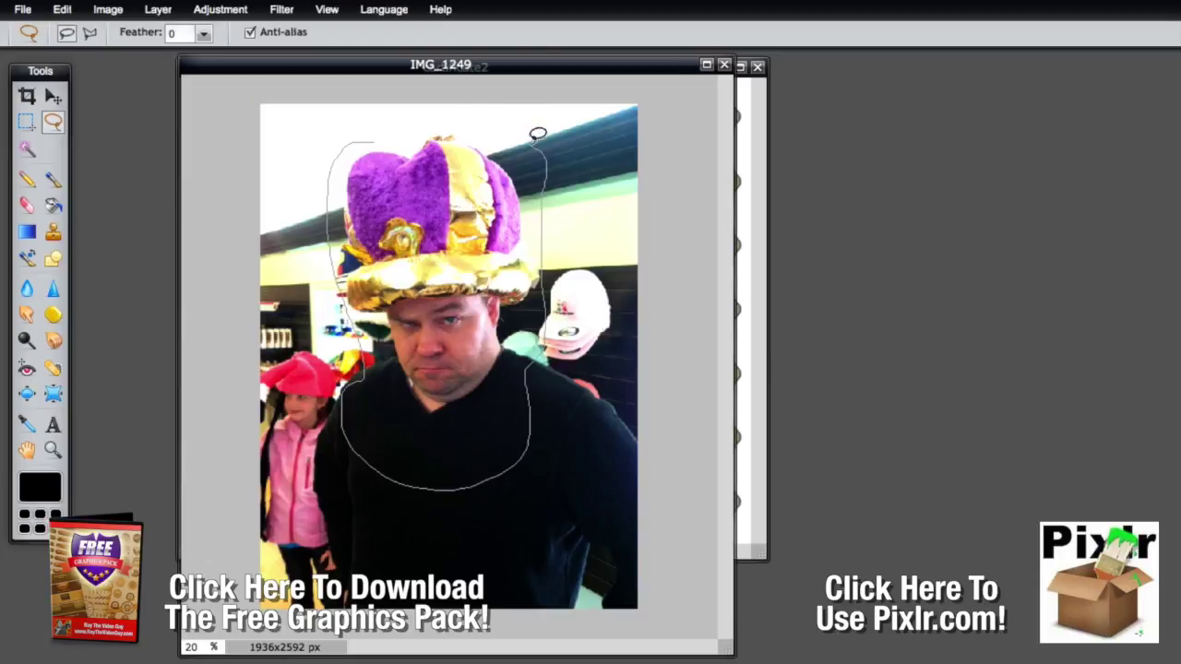
drag(355, 139, 355, 140)
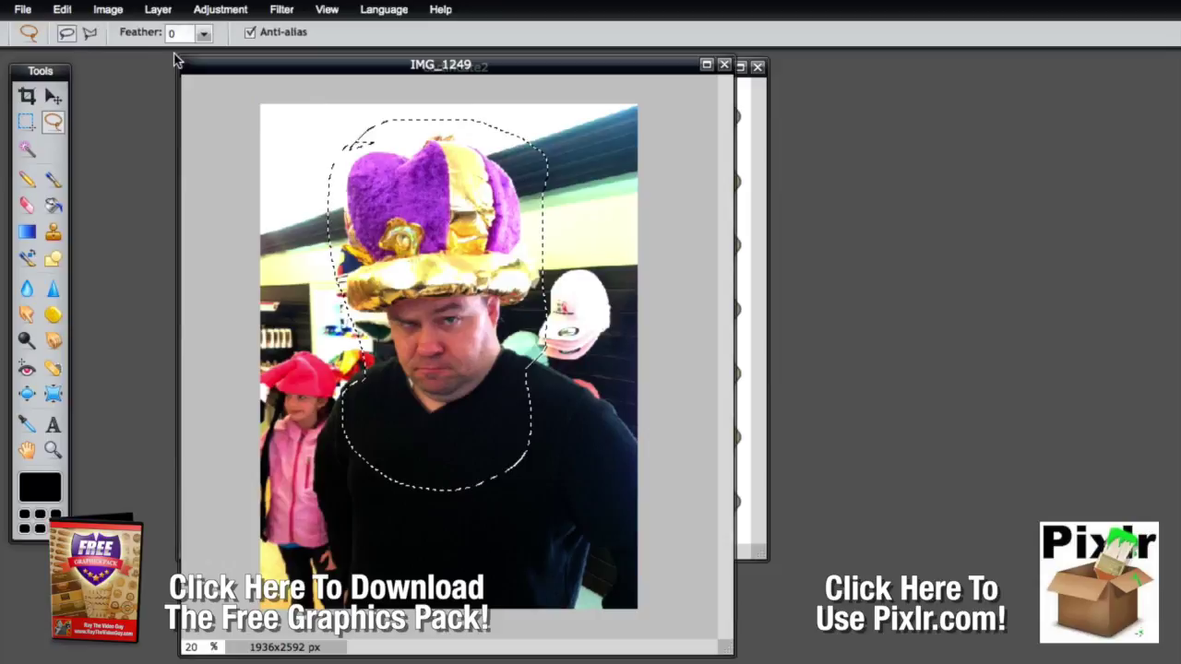
Set the Lasso feather to 38 and redraw the freehand selection around the crown, head and collar.
click(202, 34)
drag(110, 52, 147, 55)
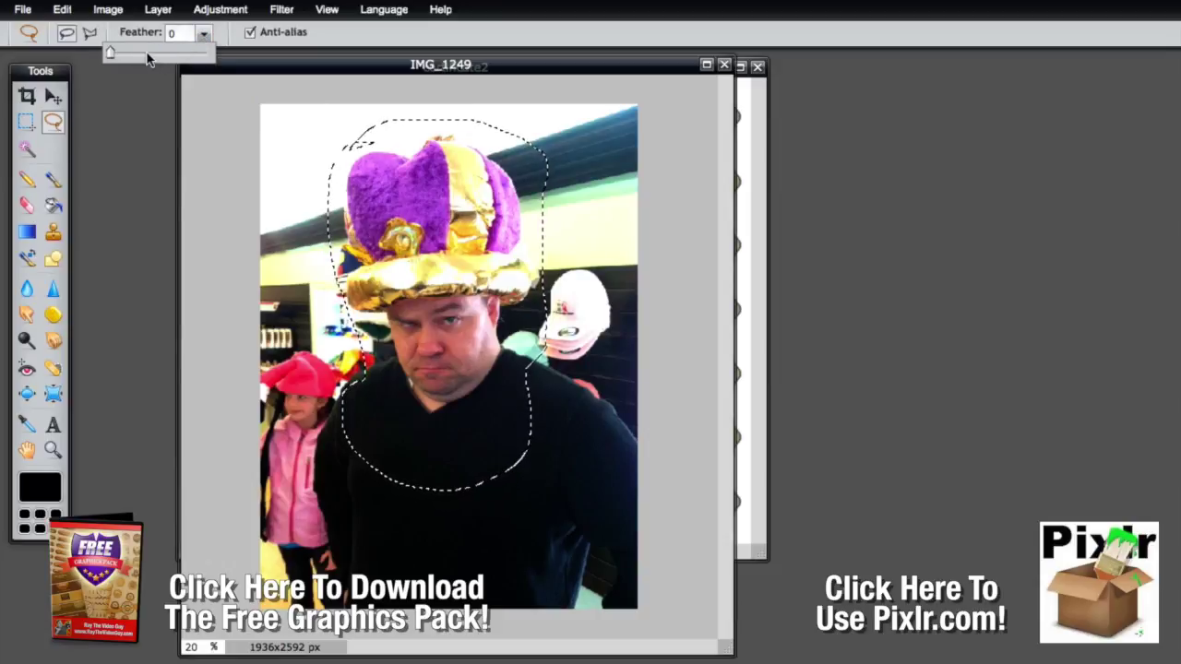
click(254, 118)
mouse_move(319, 251)
mouse_down()
mouse_move(370, 424)
mouse_move(449, 441)
mouse_move(549, 386)
mouse_move(579, 242)
mouse_move(533, 123)
mouse_up()
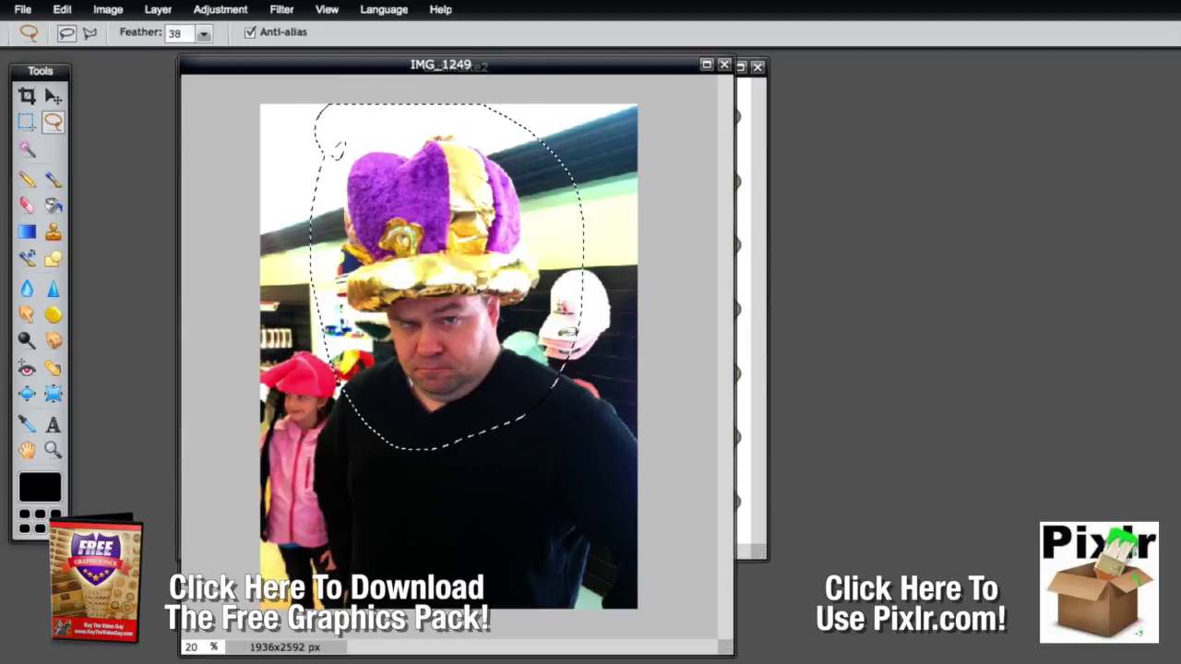
Try the Solarize effect on the feathered selection and clear the selection to inspect its soft edge.
click(209, 11)
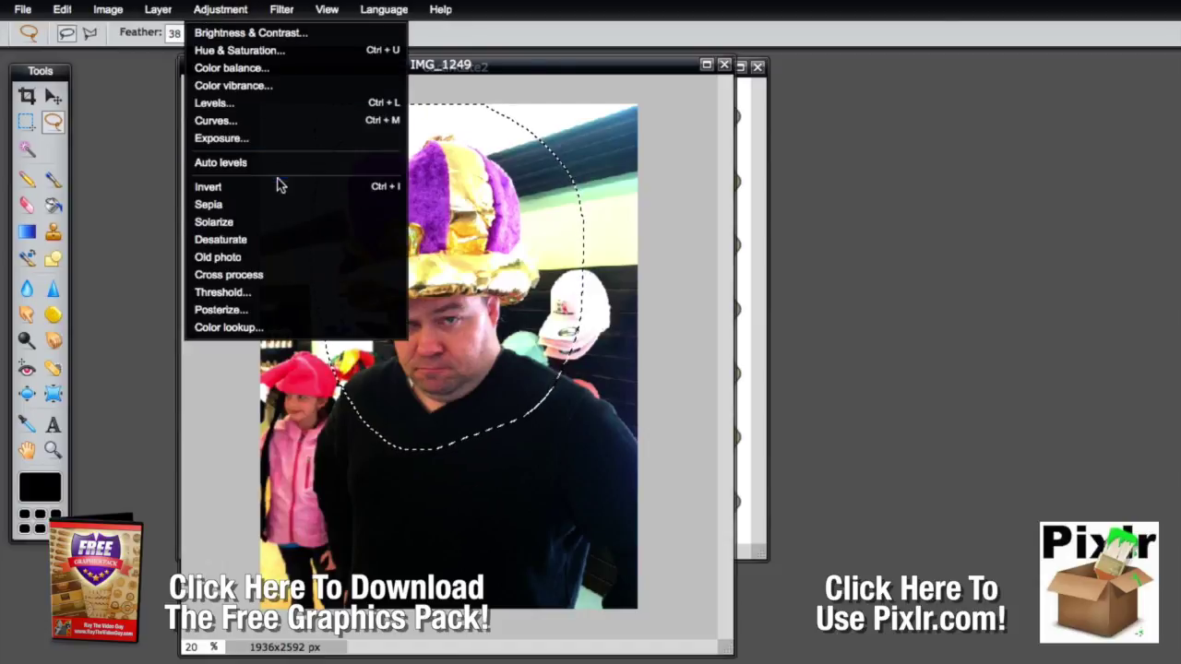
click(255, 223)
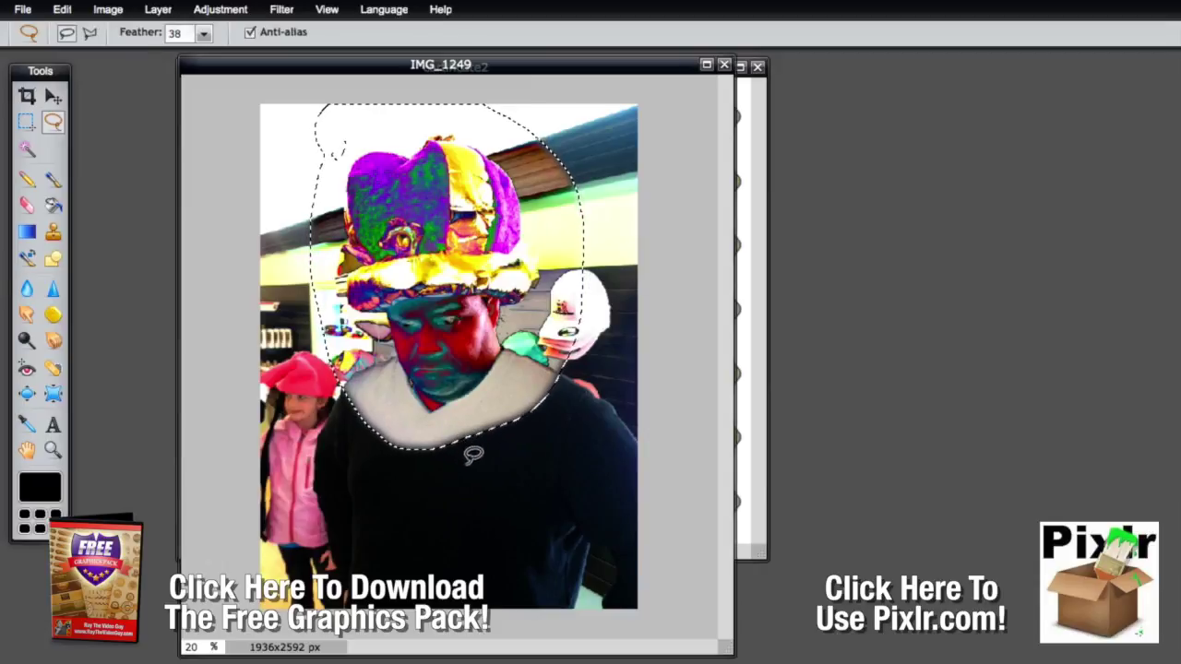
key(super+d)
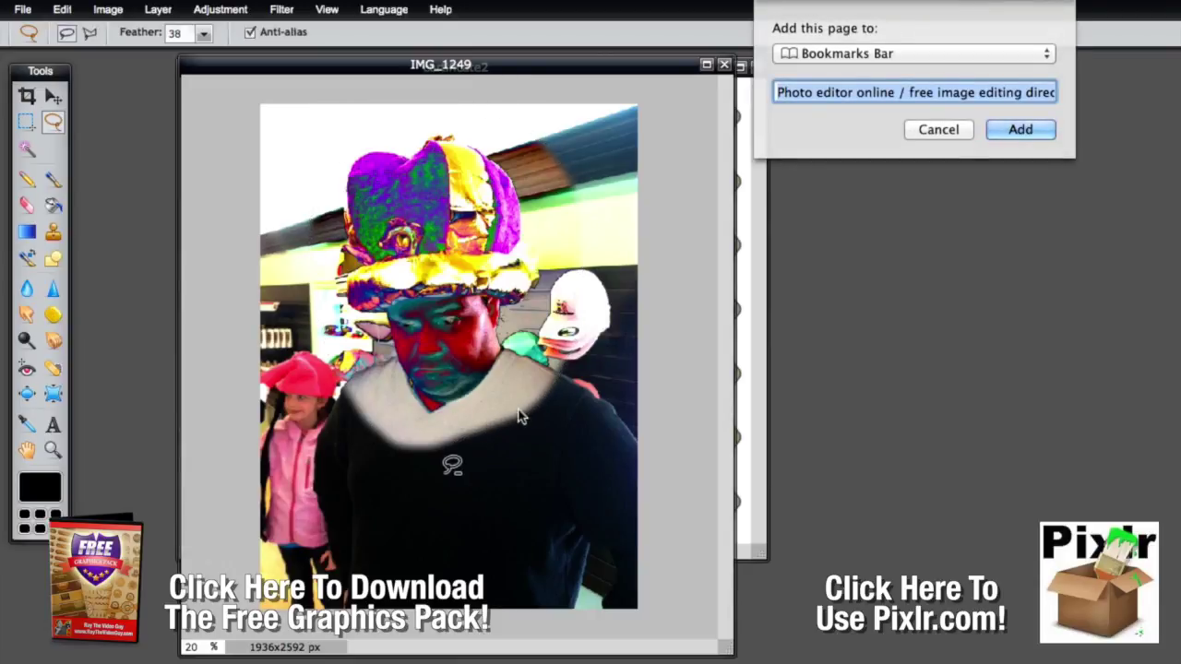
click(938, 130)
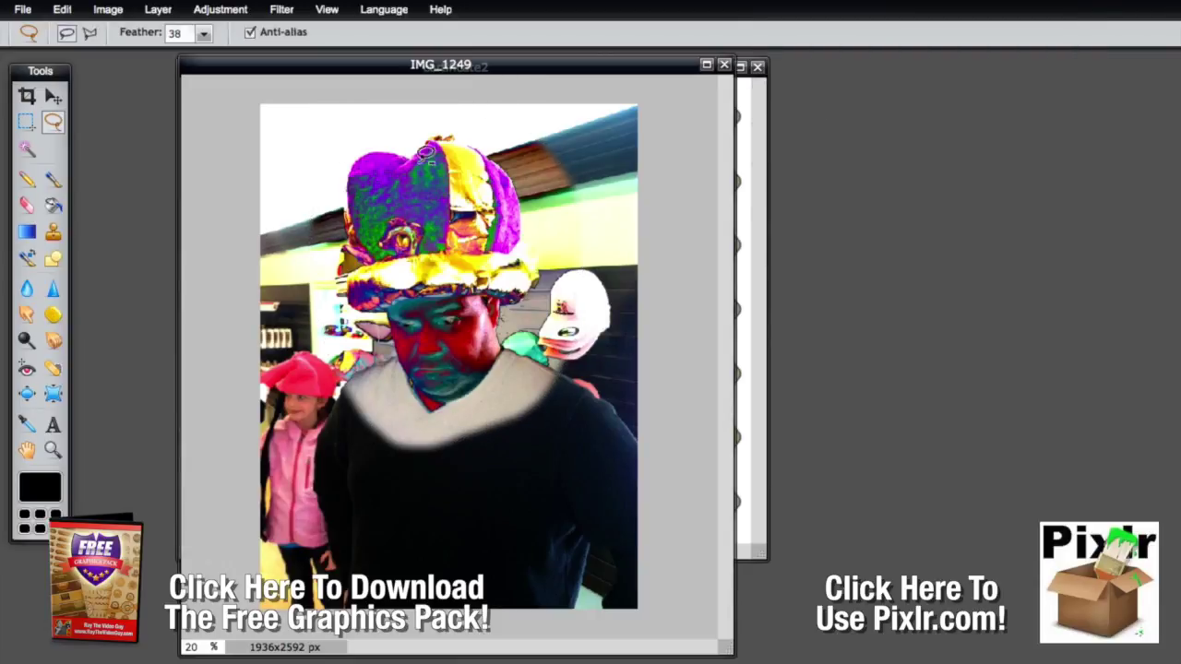
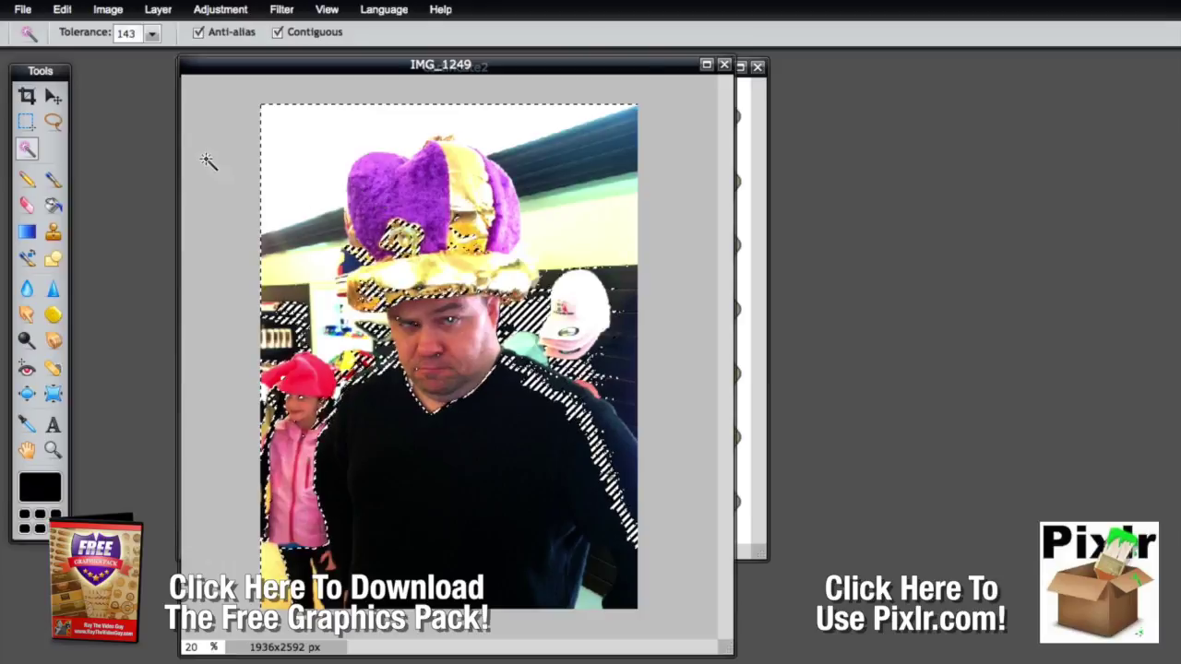
Set the Magic wand tolerance to 66 and select the crown's large front purple panel, trying additions to the selection.
click(152, 34)
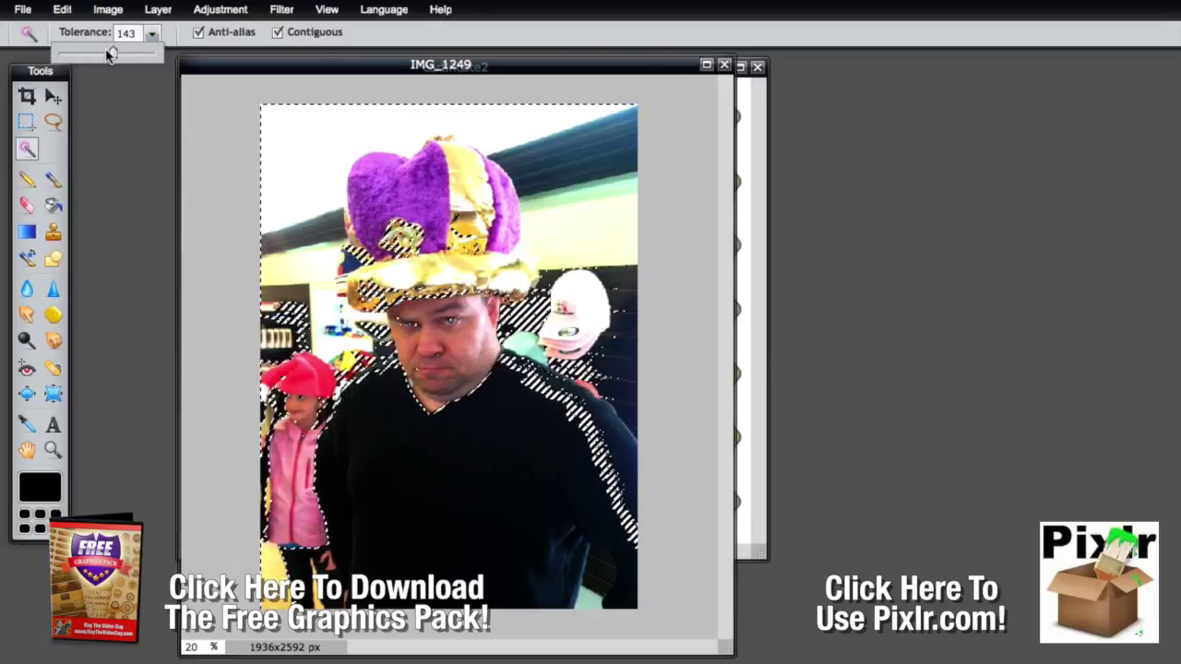
drag(113, 52, 84, 53)
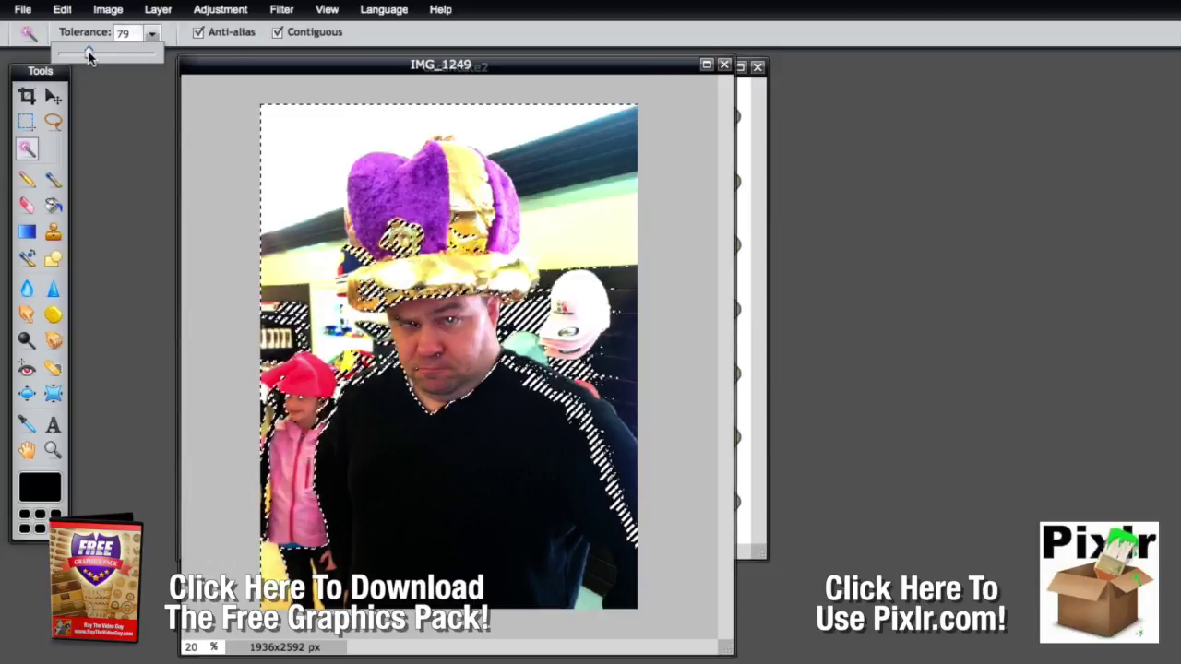
click(245, 145)
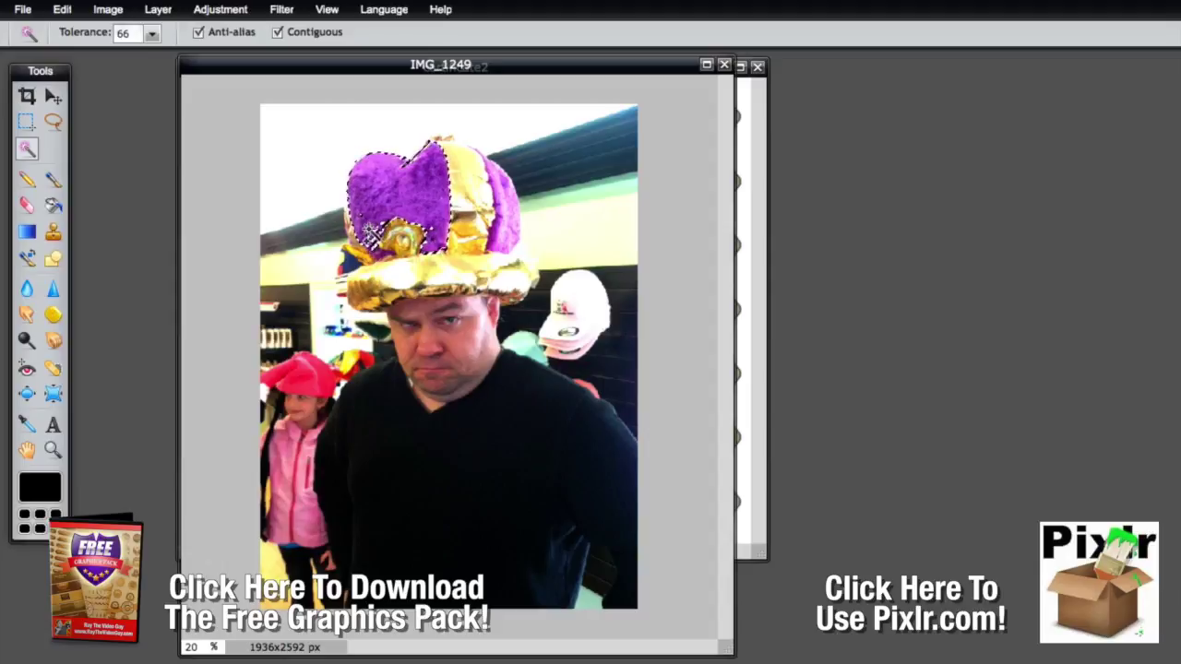
shift+click(370, 238)
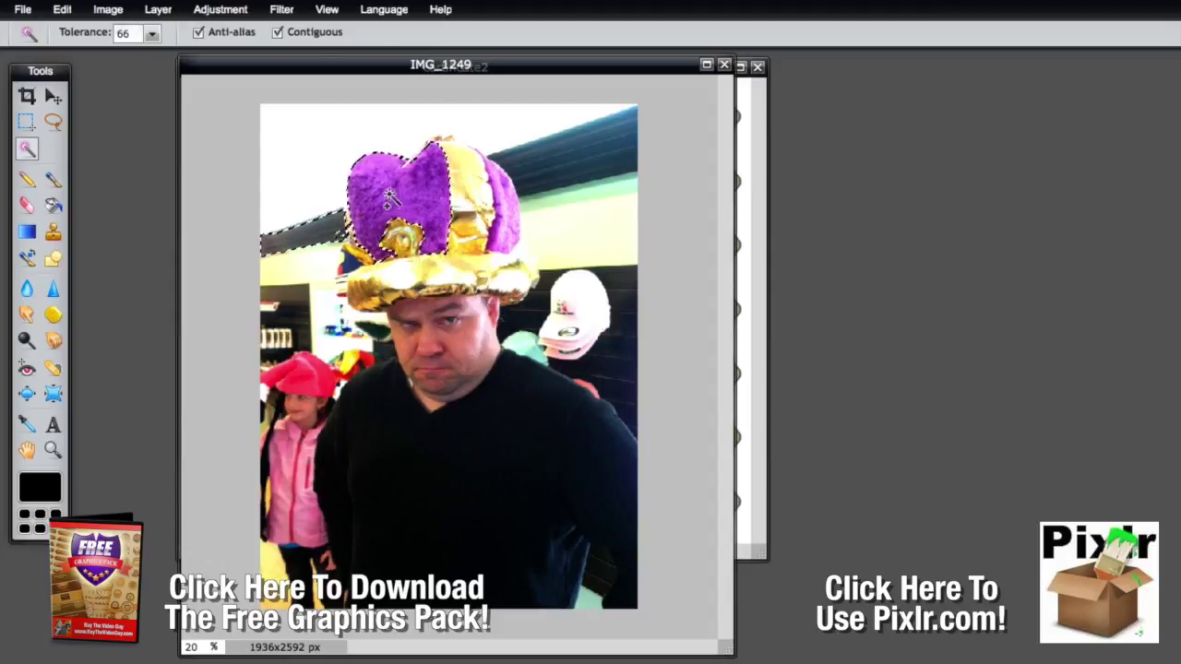
shift+click(506, 195)
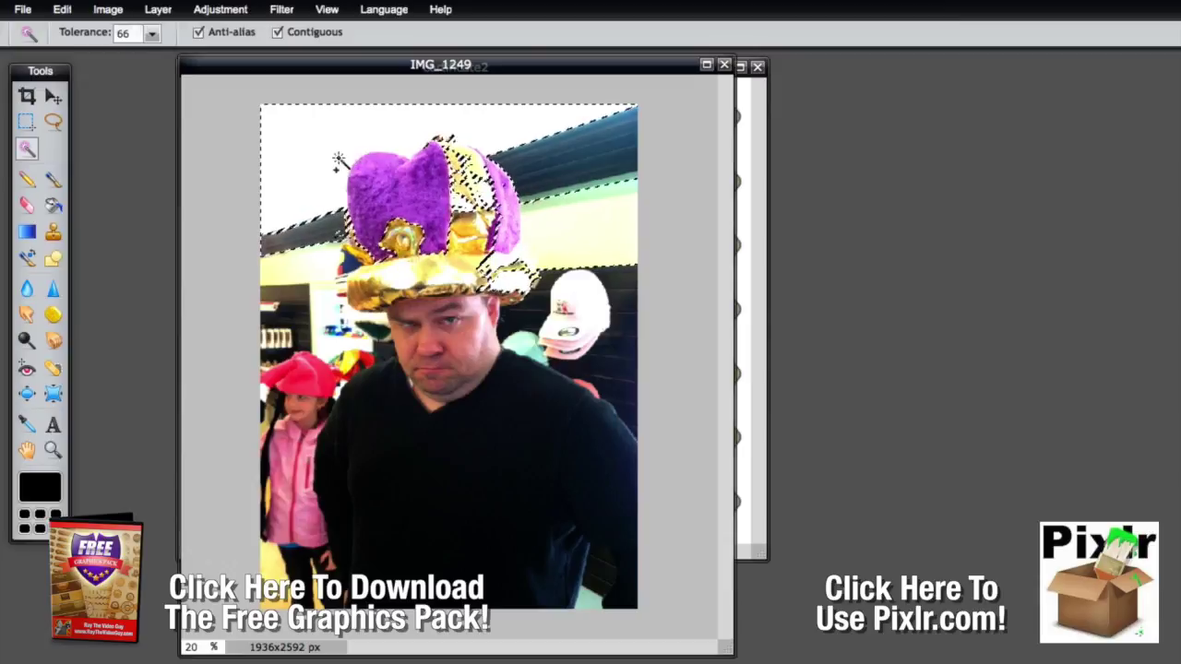
click(197, 102)
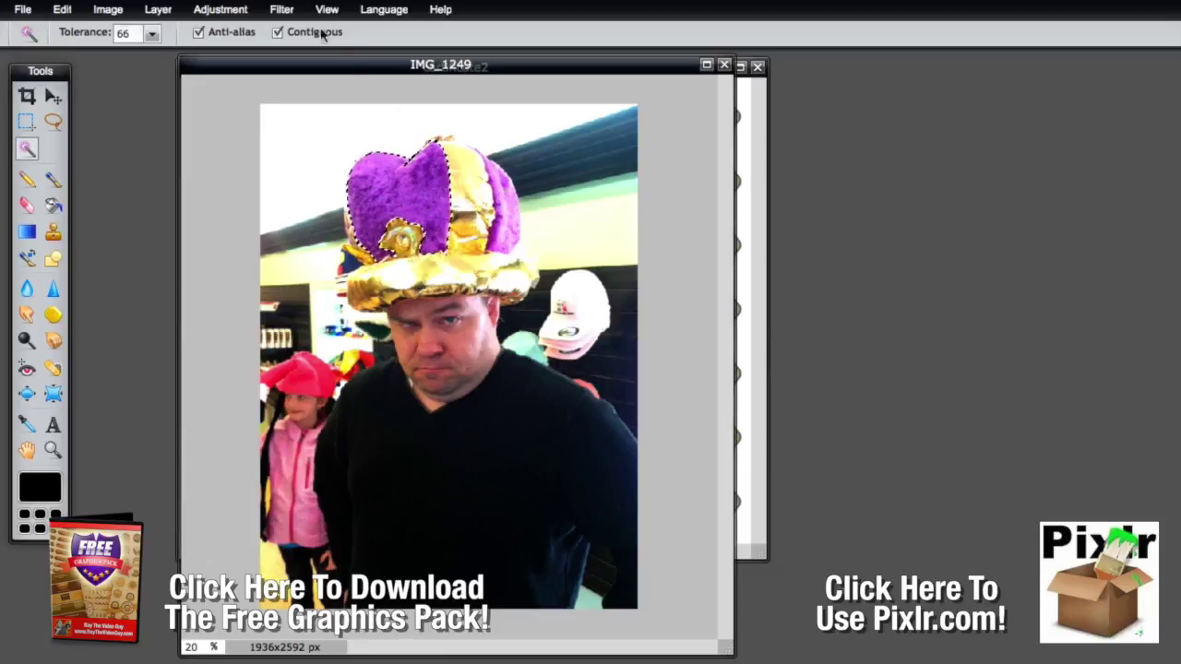
Recolour the selected crown panel pink using Hue & Saturation with hue 50 and saturation 56.
click(207, 11)
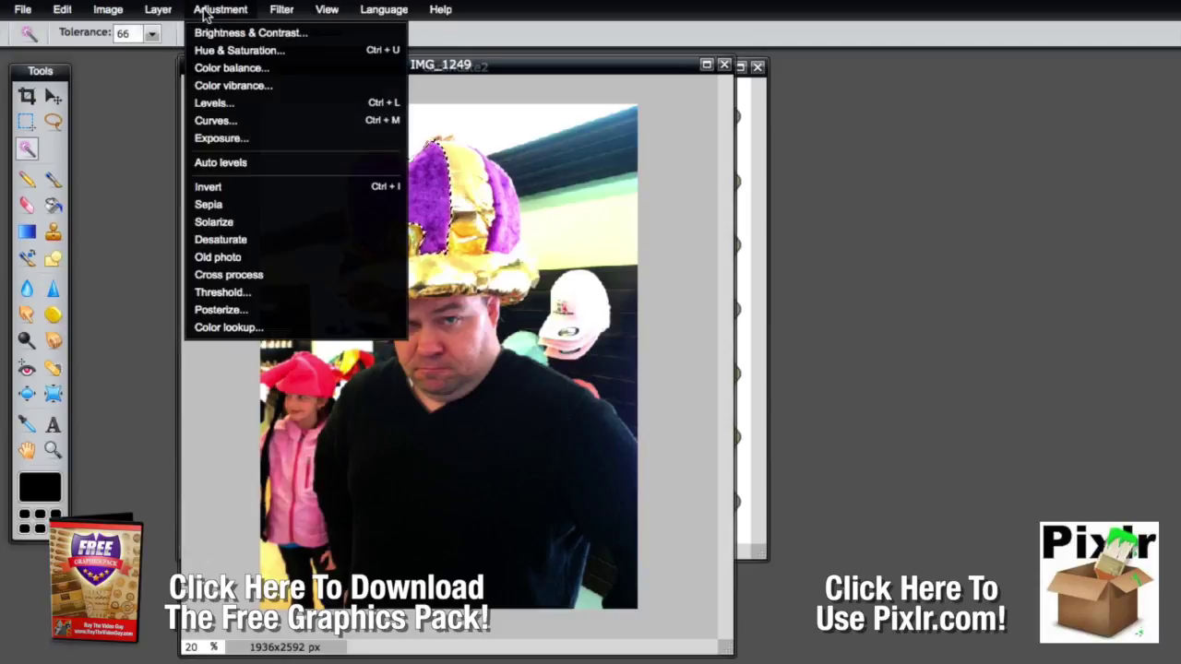
click(240, 51)
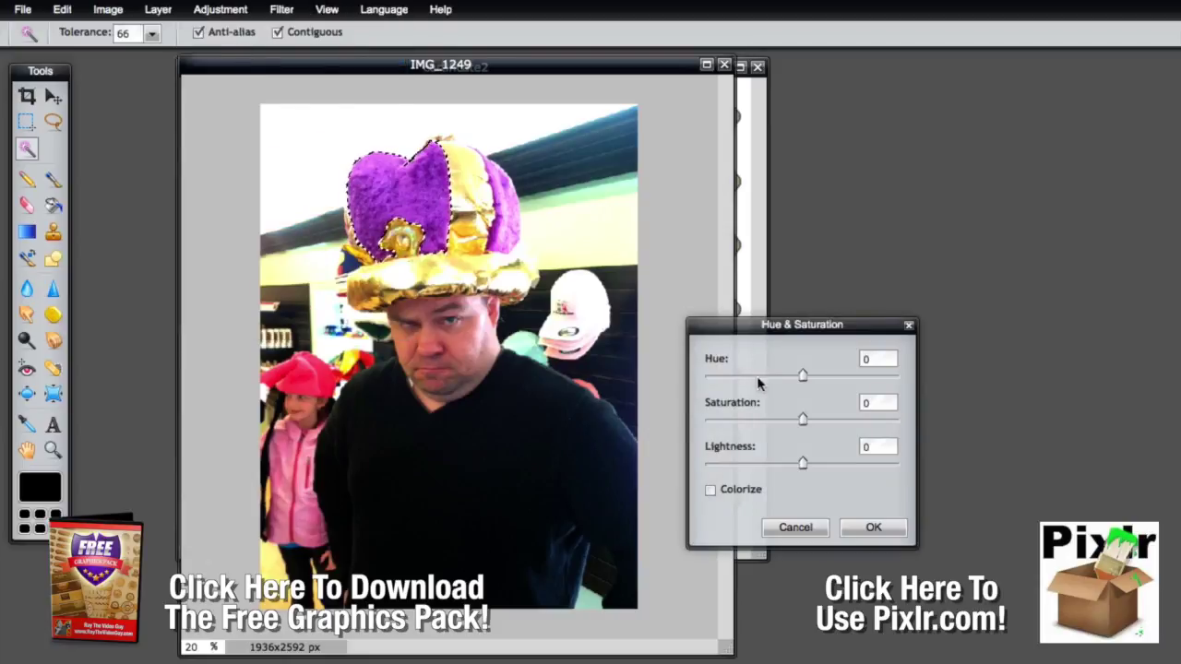
mouse_move(806, 373)
mouse_down()
mouse_move(754, 372)
mouse_move(865, 374)
mouse_move(827, 376)
mouse_up()
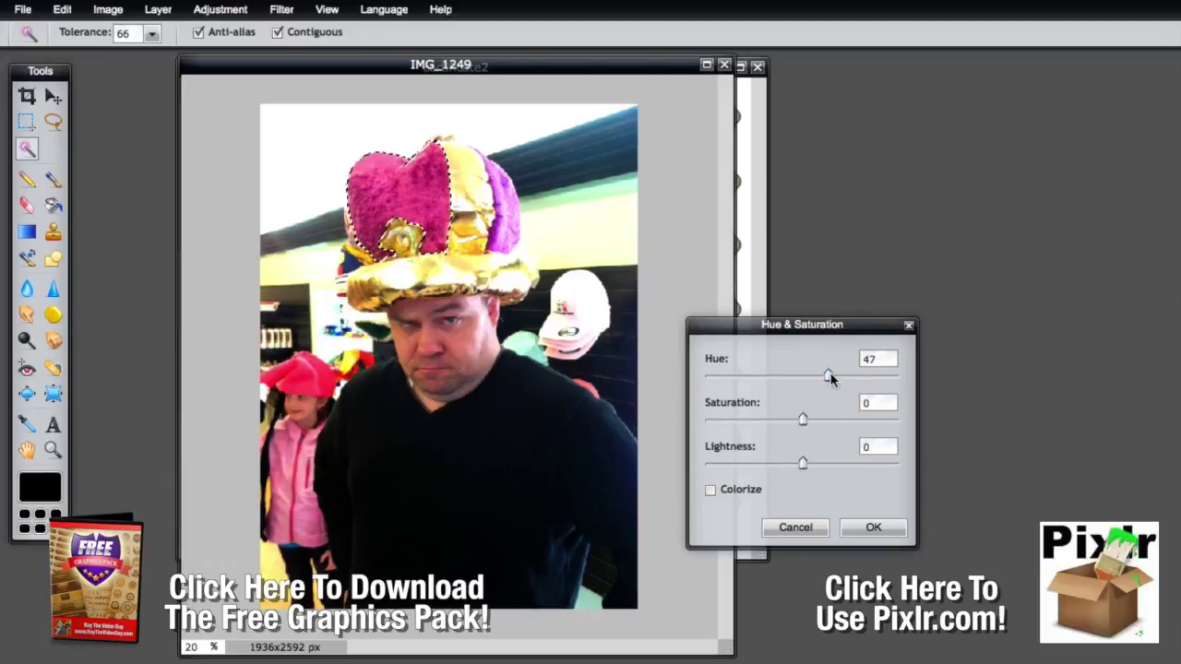
click(856, 419)
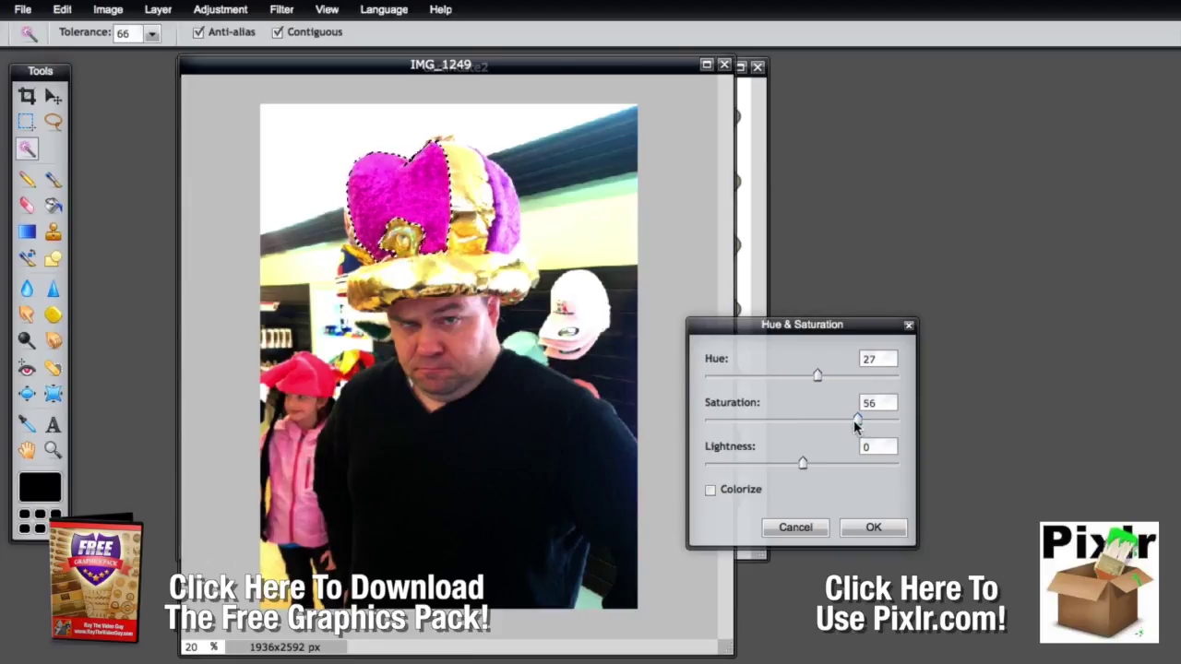
click(830, 376)
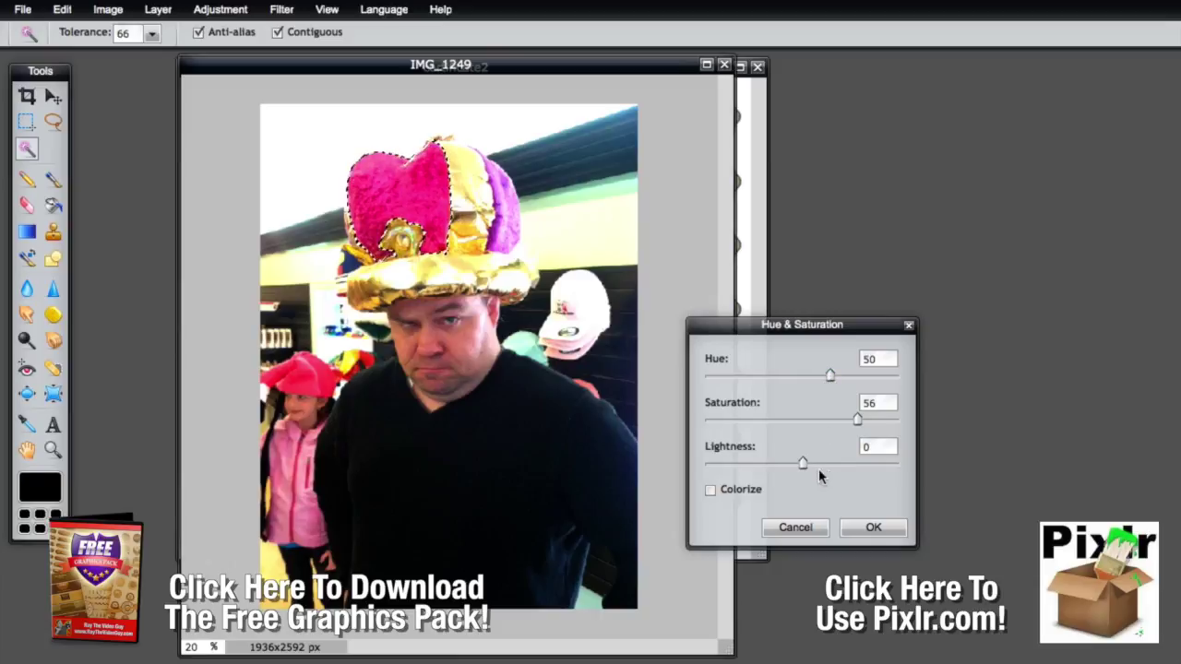
click(871, 528)
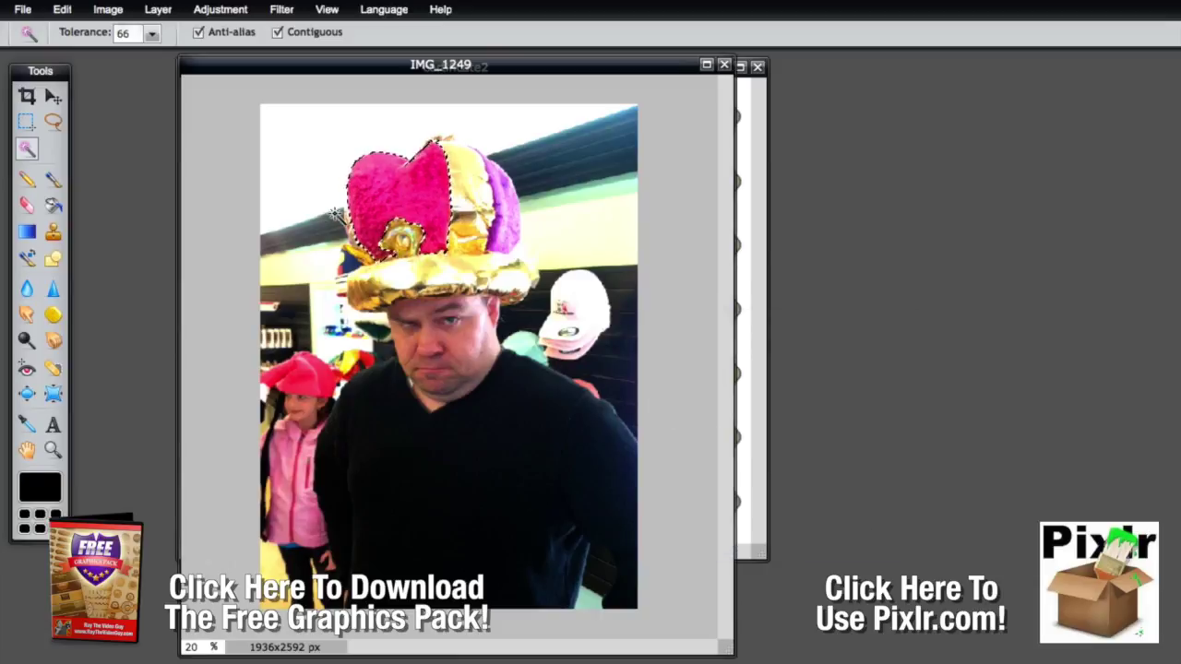
Clear the selection around the crown's front panel.
key(ctrl+d)
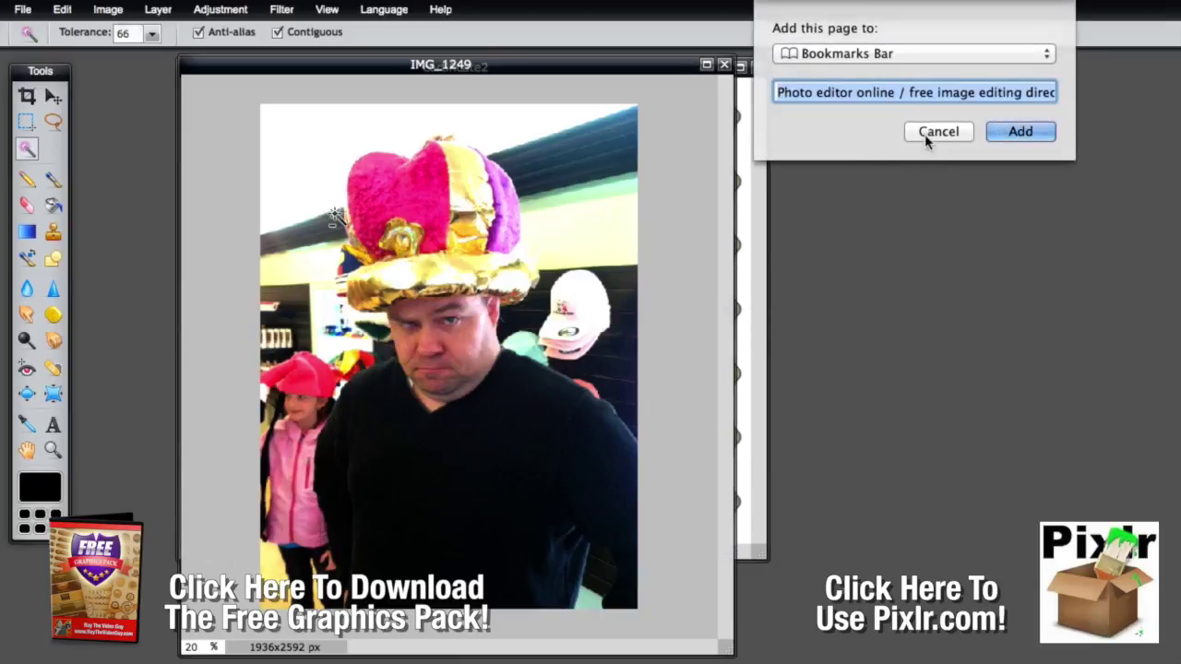
click(925, 134)
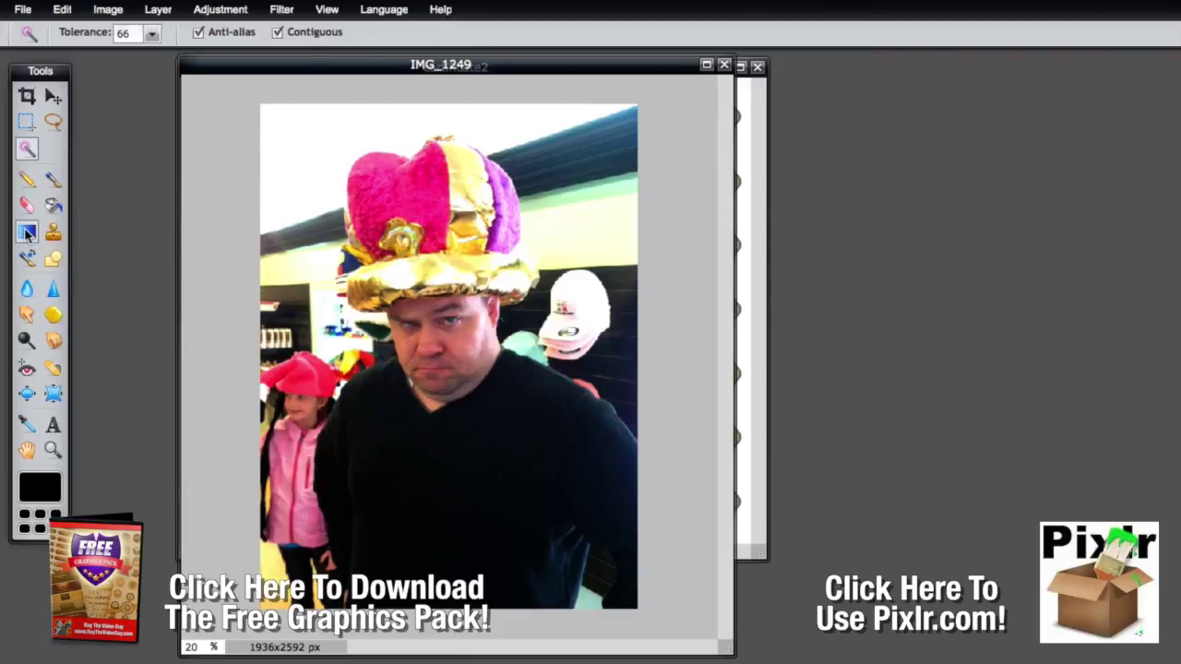
Try a black stroke across the photo with the soft 200 brush at 100 opacity, and undo it.
click(27, 178)
click(53, 179)
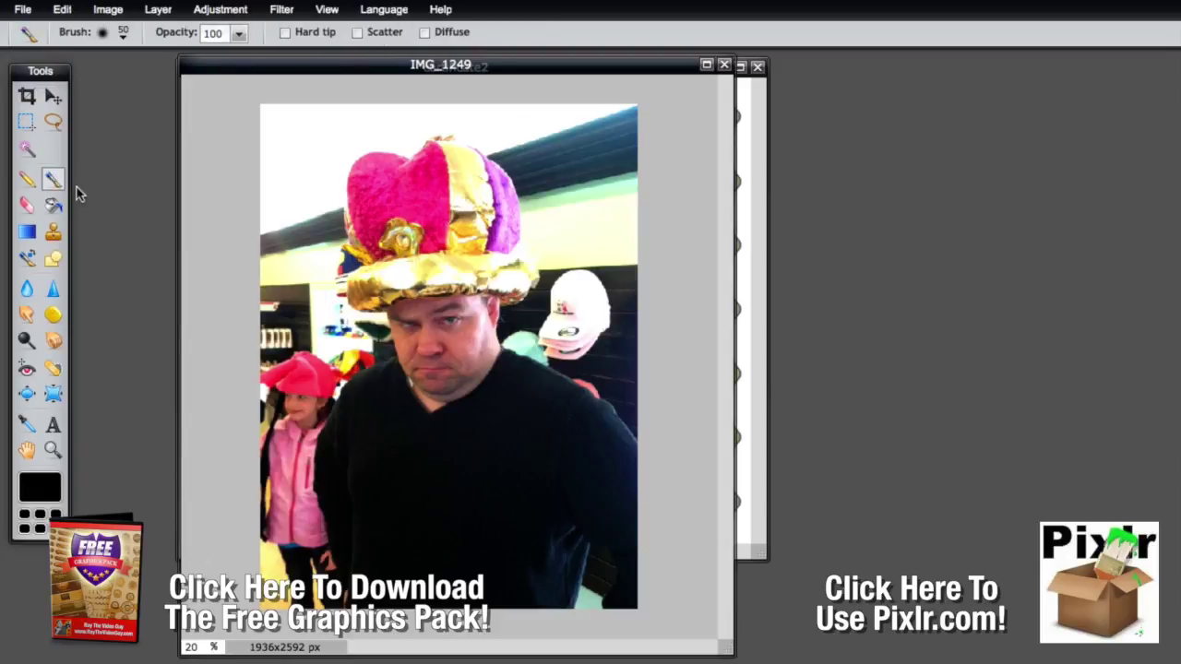
click(27, 179)
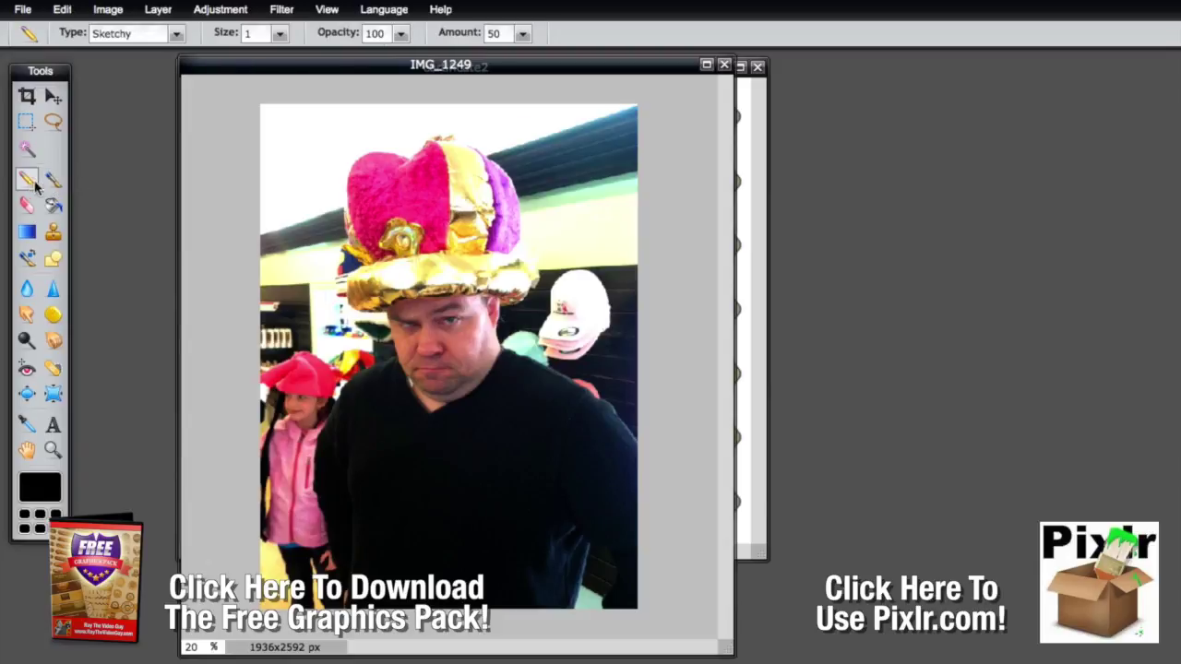
click(53, 180)
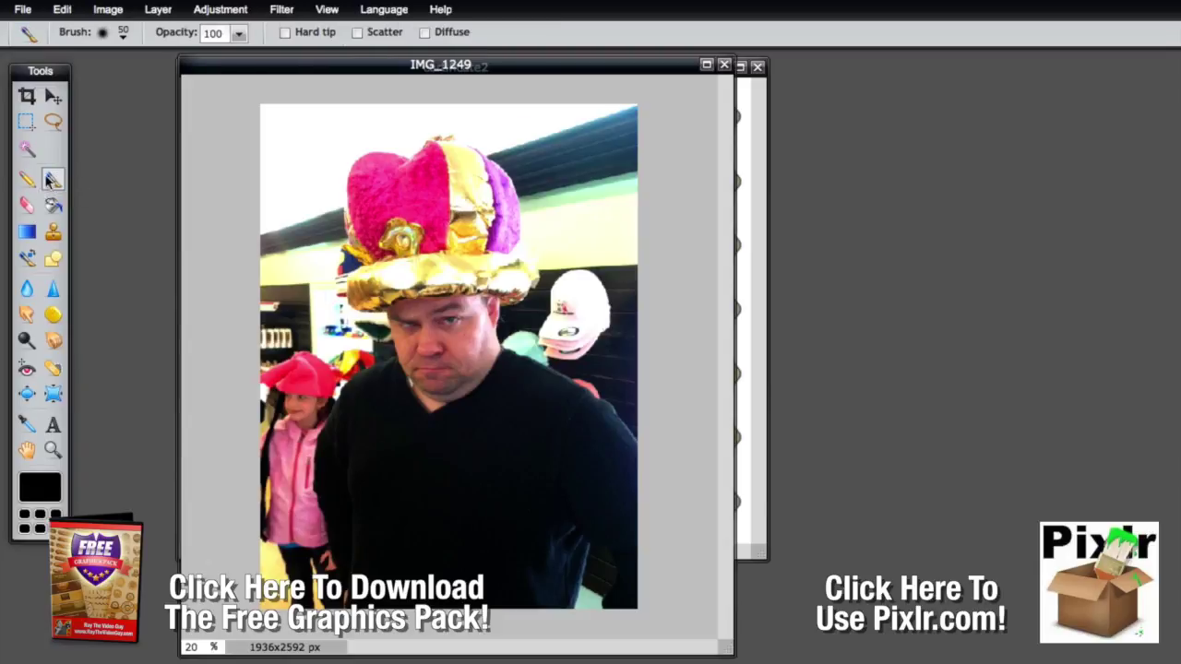
click(115, 34)
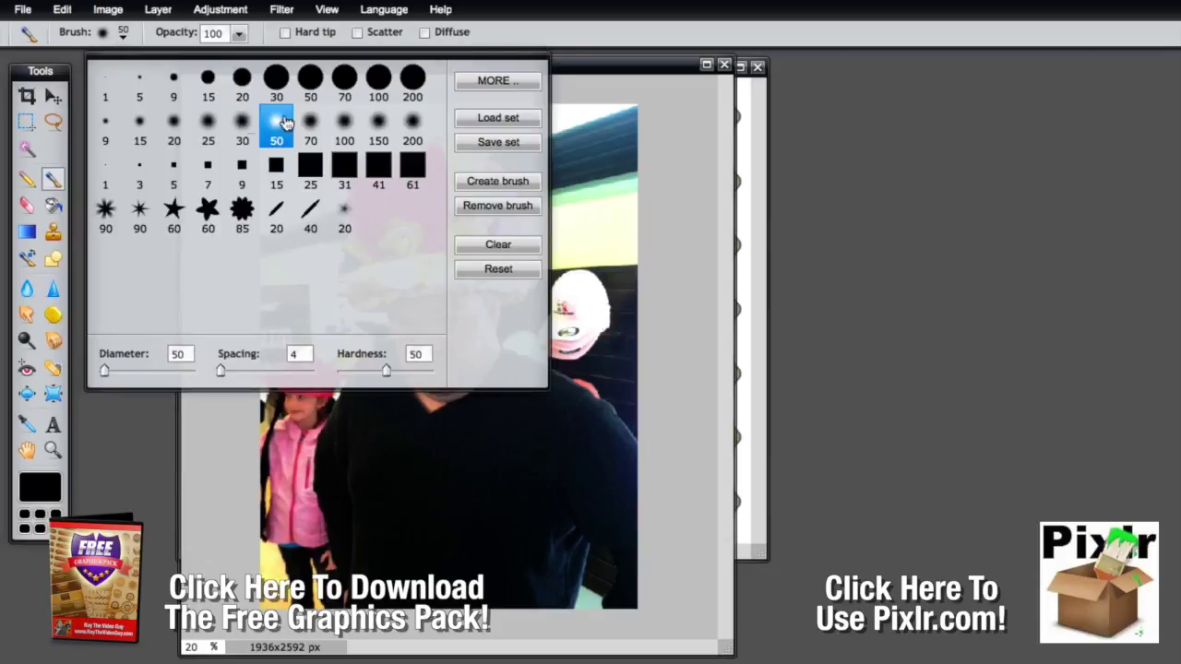
click(413, 126)
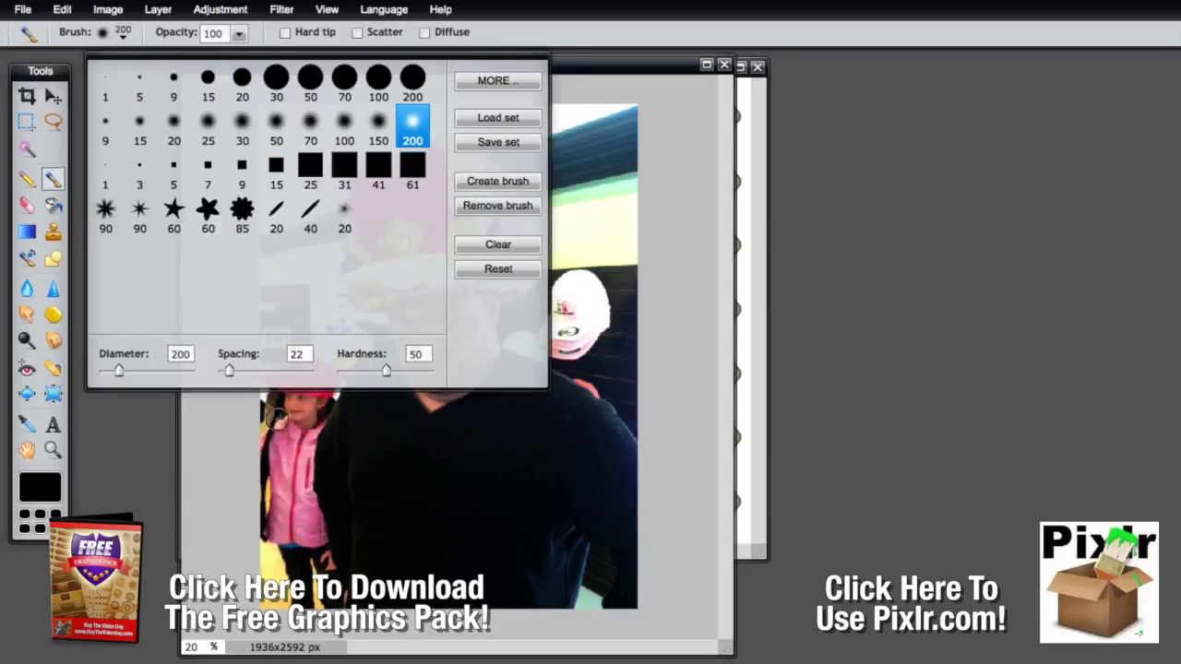
mouse_move(277, 358)
mouse_down()
mouse_move(477, 319)
mouse_move(562, 545)
mouse_up()
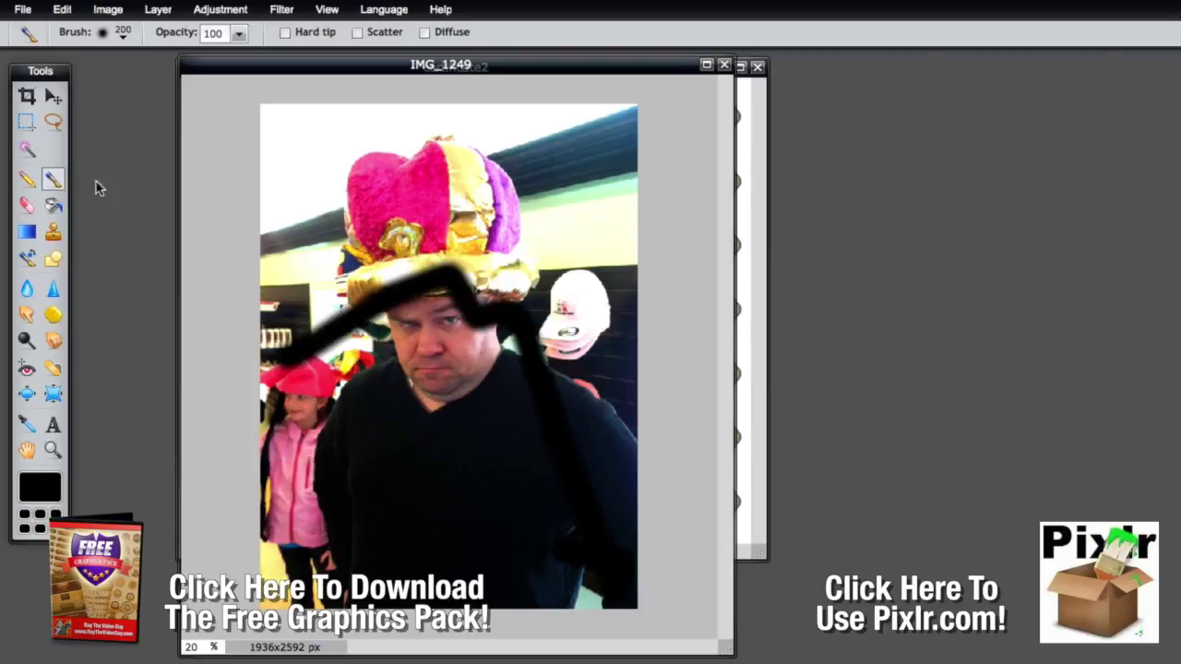
key(ctrl+z)
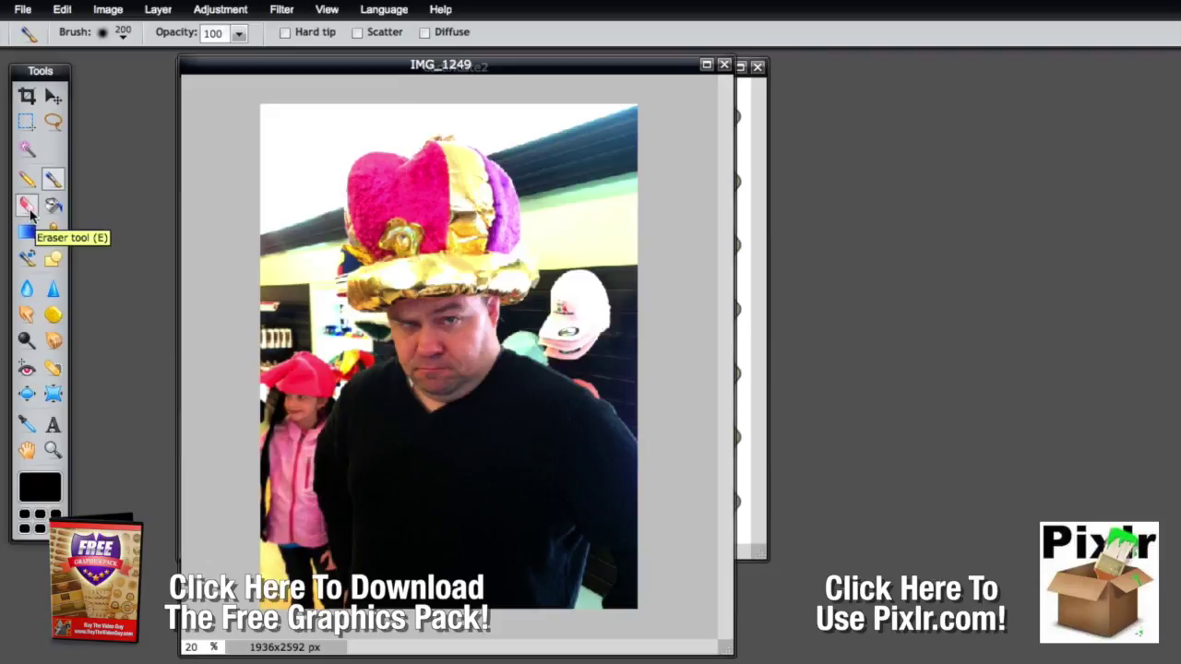
Try the Eraser with the soft 50 brush on the crown's pink panel and undo the erasure.
click(27, 208)
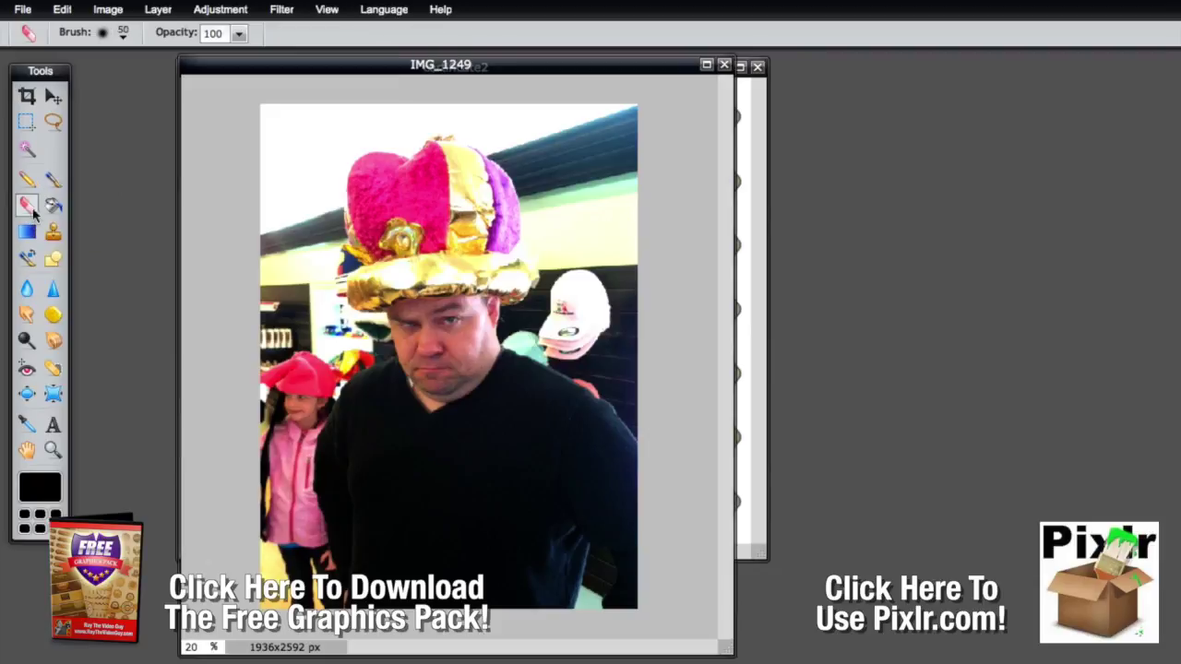
mouse_move(382, 197)
mouse_down()
mouse_move(360, 242)
mouse_move(407, 184)
mouse_move(336, 172)
mouse_move(415, 174)
mouse_move(454, 420)
mouse_move(533, 529)
mouse_move(452, 466)
mouse_move(475, 392)
mouse_move(466, 286)
mouse_move(373, 217)
mouse_up()
key(ctrl+z)
Try Paint bucket fills in black at tolerance 21 on the white background, crown brim, white cap, face and girl's hat, and undo them.
click(53, 205)
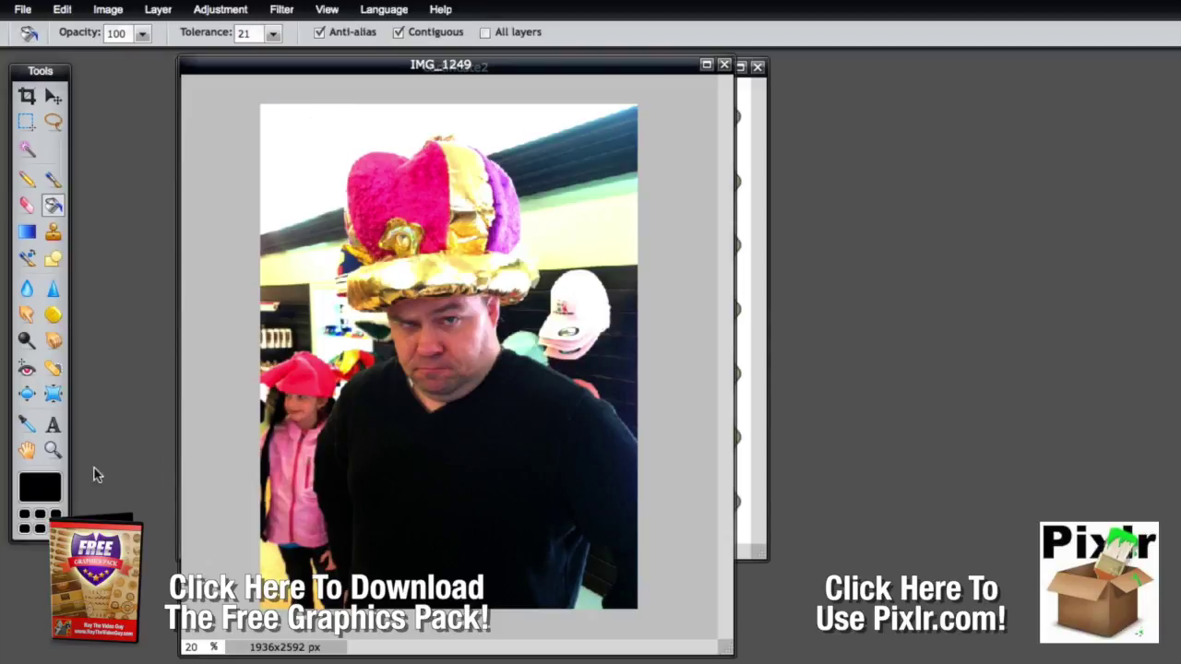
click(304, 135)
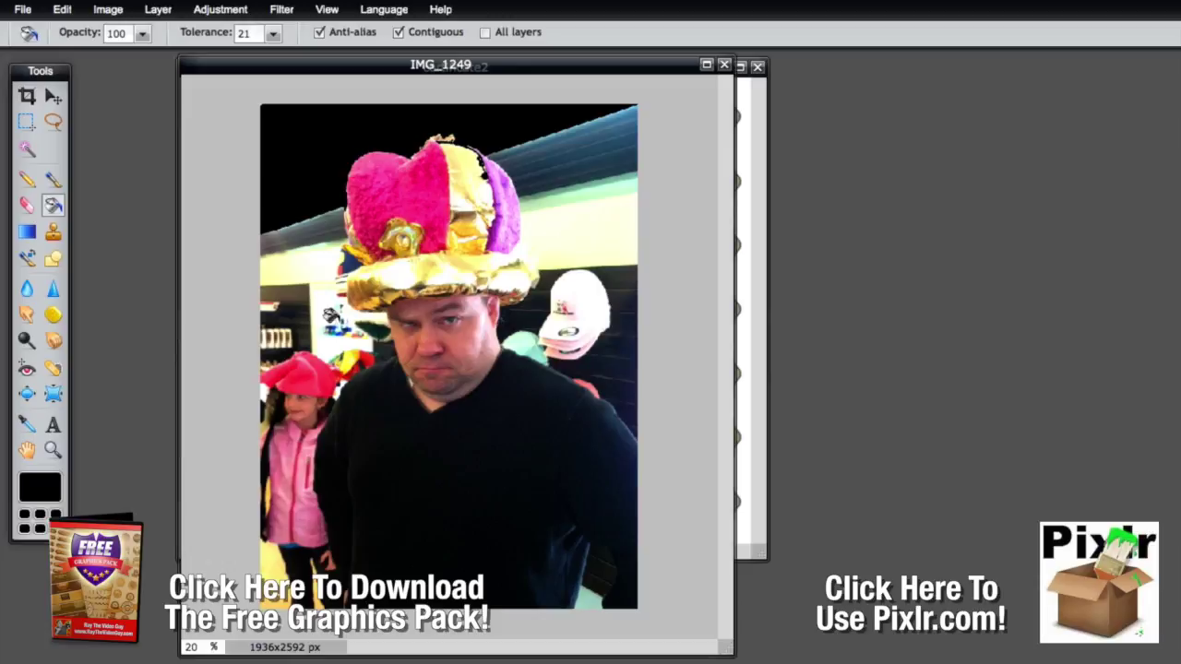
click(391, 275)
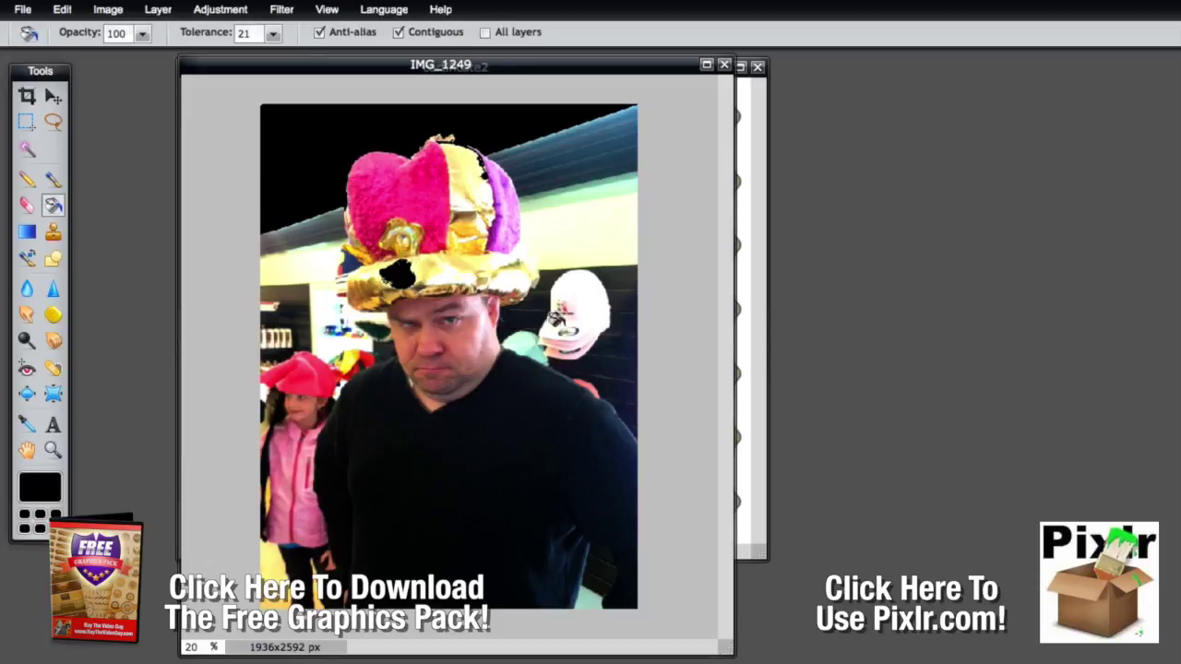
click(576, 296)
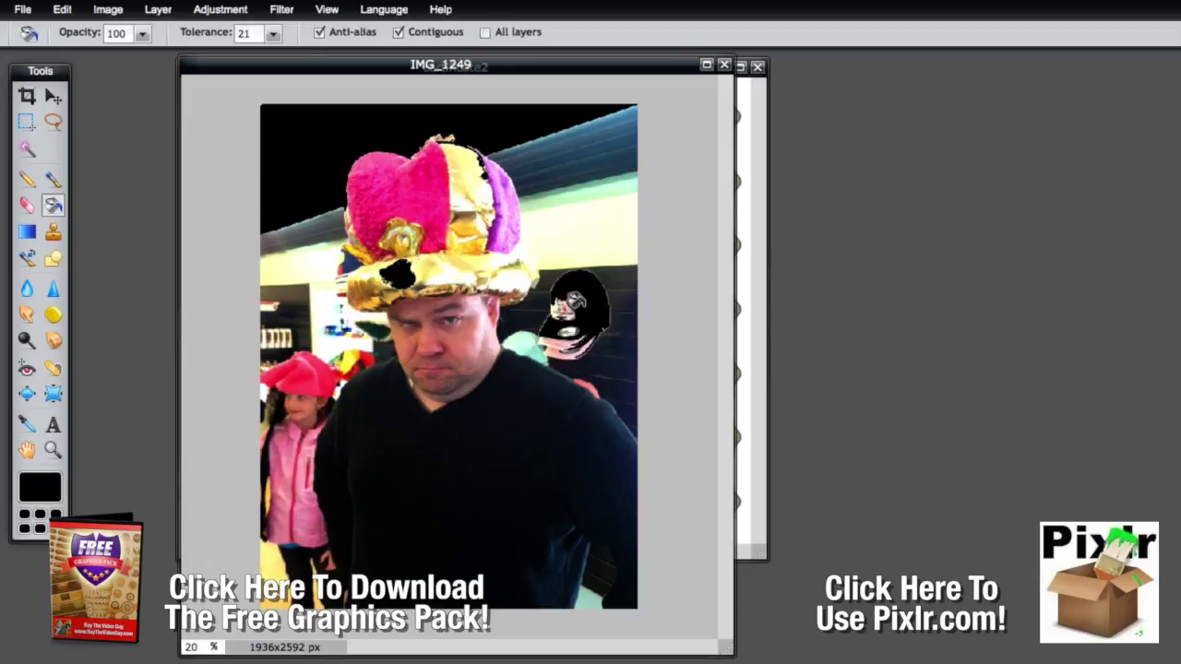
click(452, 343)
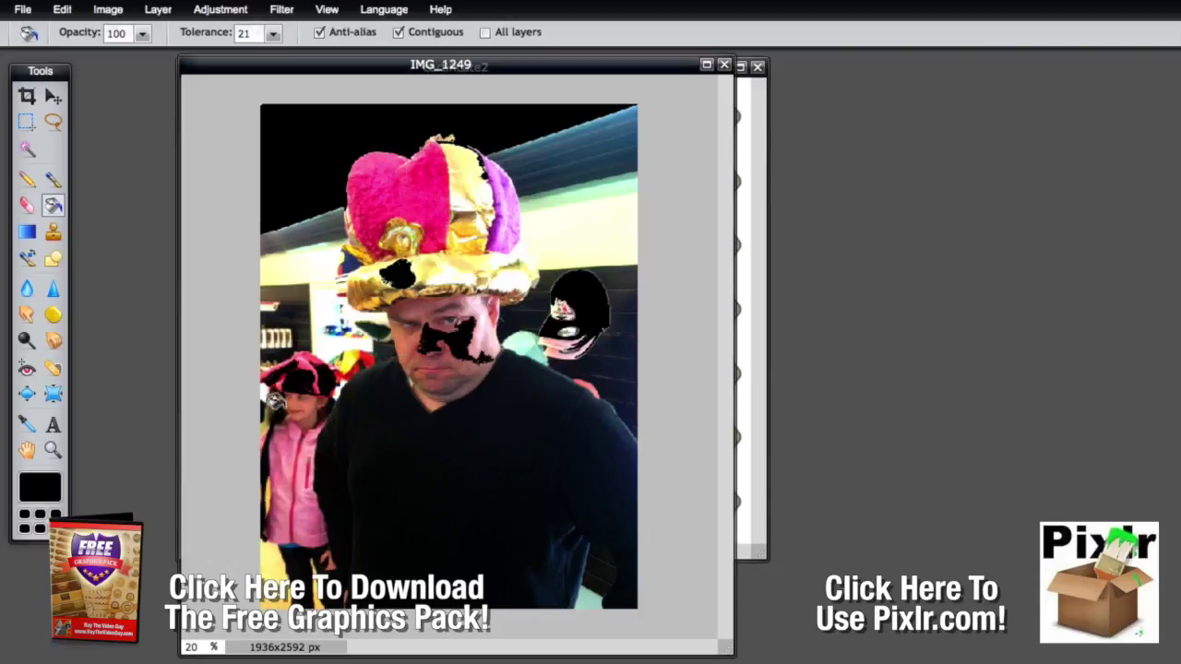
key(i)
key(ctrl+z)
key(ctrl+z)
key(ctrl+z)
key(ctrl+z)
Try radial black-to-white gradients over the photo, with the final one centred near the upper-right corner.
key(g)
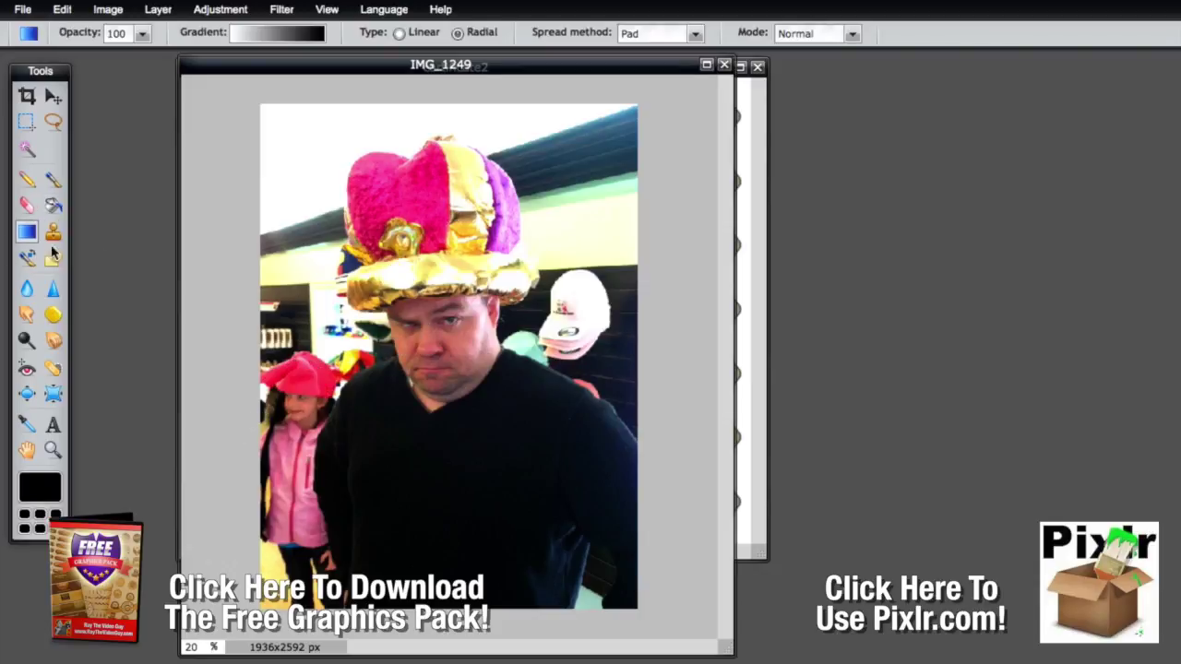
click(258, 37)
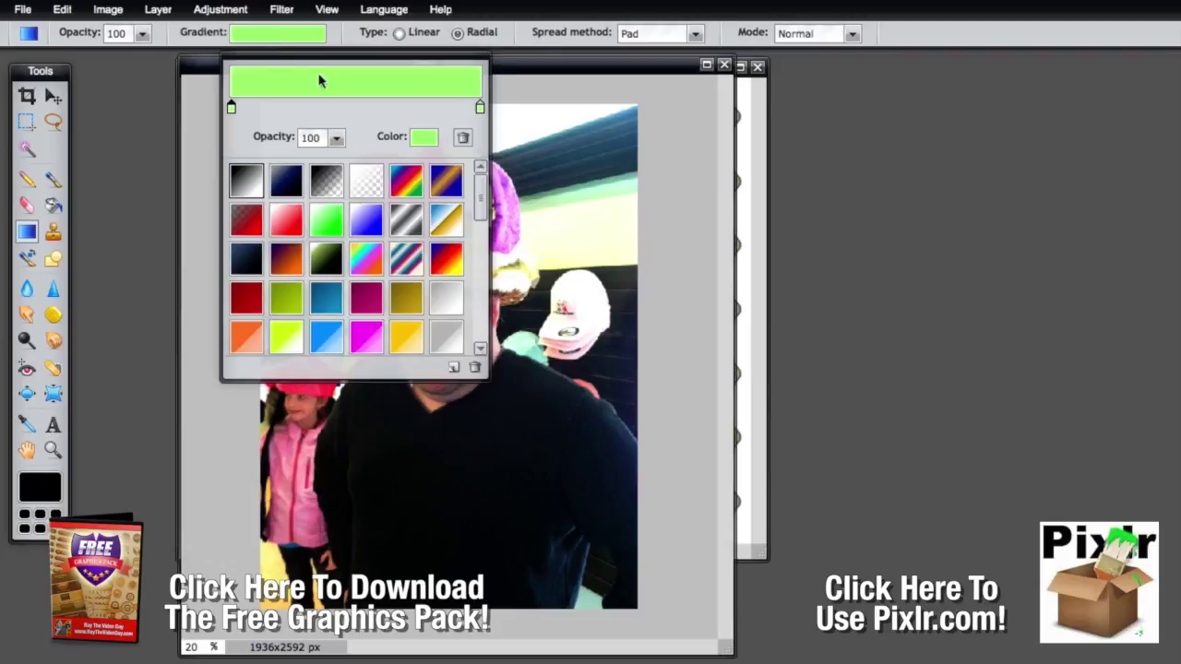
click(245, 185)
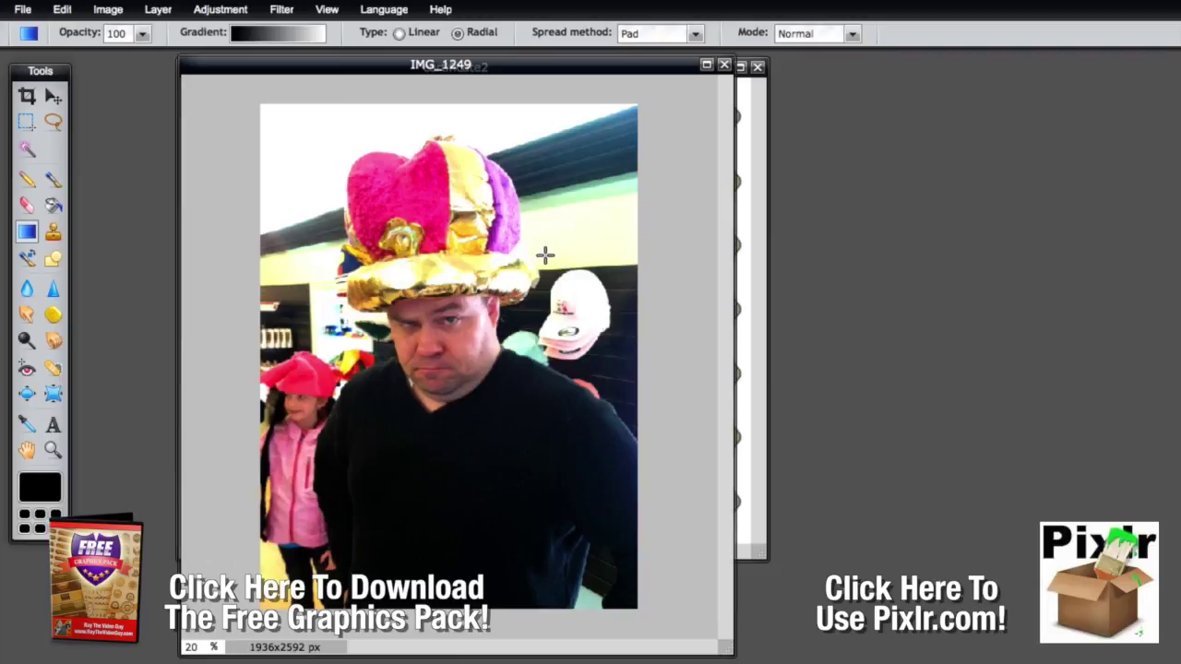
drag(545, 256, 437, 327)
drag(328, 345, 538, 504)
drag(561, 180, 464, 410)
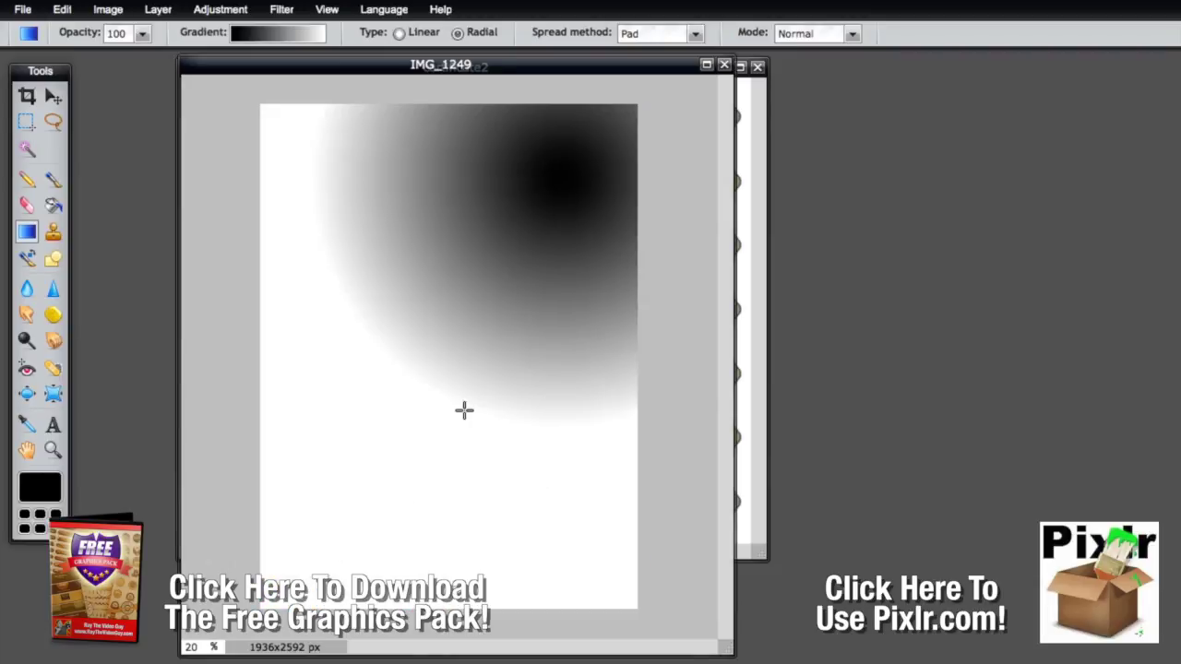
Try the blue-orange-blue gradient preset as a radial fill spreading from the photo's upper-left area.
click(285, 35)
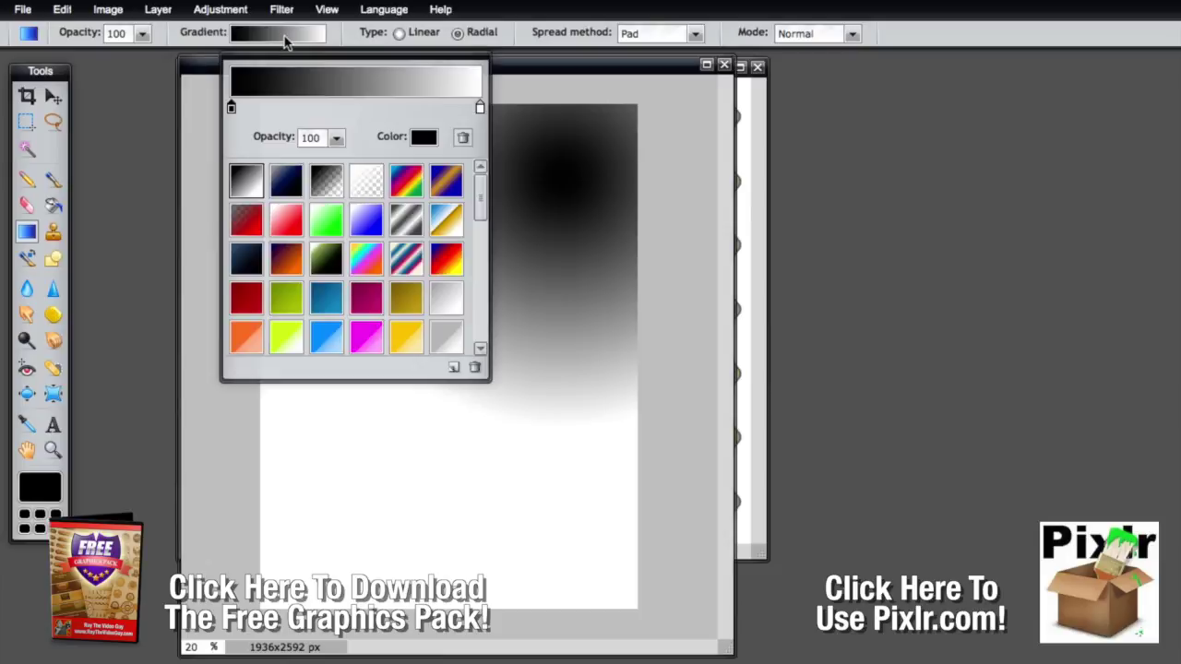
click(444, 216)
click(403, 390)
drag(334, 220, 522, 532)
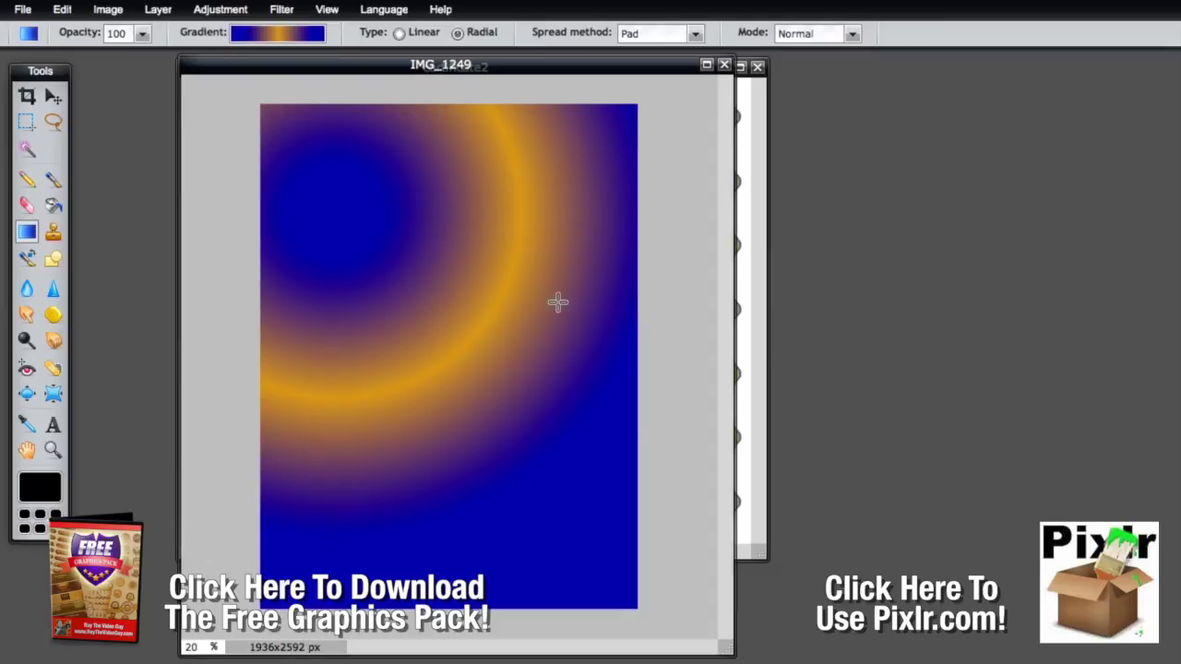
Try the blue-orange-blue gradient as a diagonal linear fill and undo the gradient fills to restore the photo.
click(398, 34)
drag(554, 159, 402, 505)
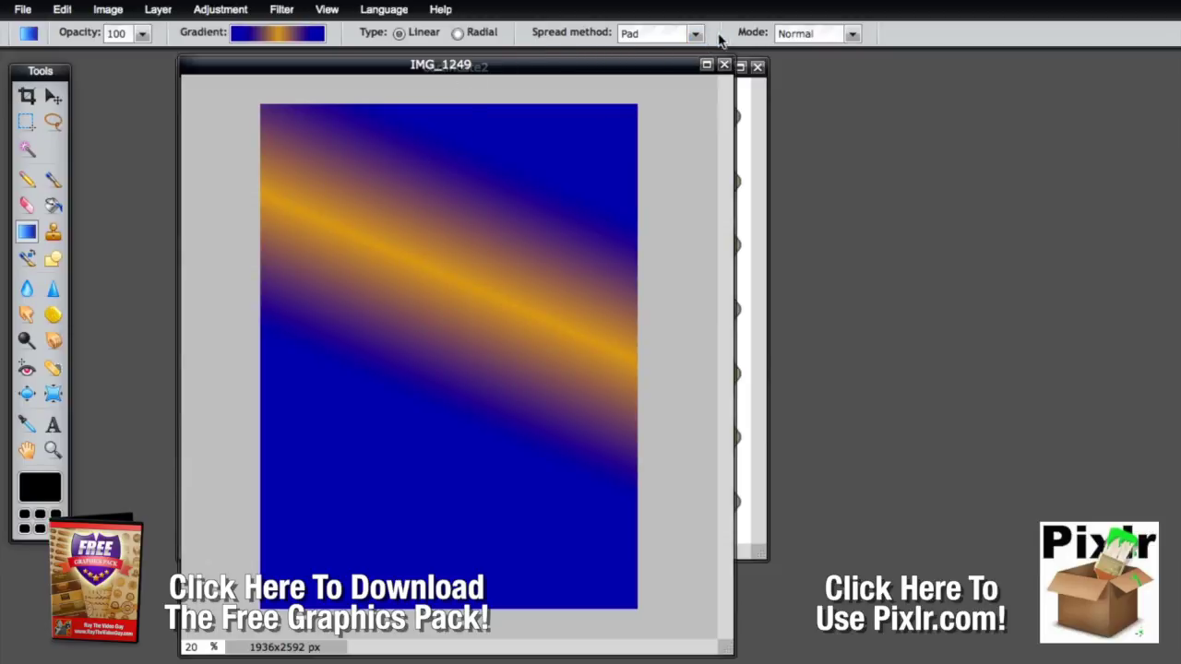
click(849, 35)
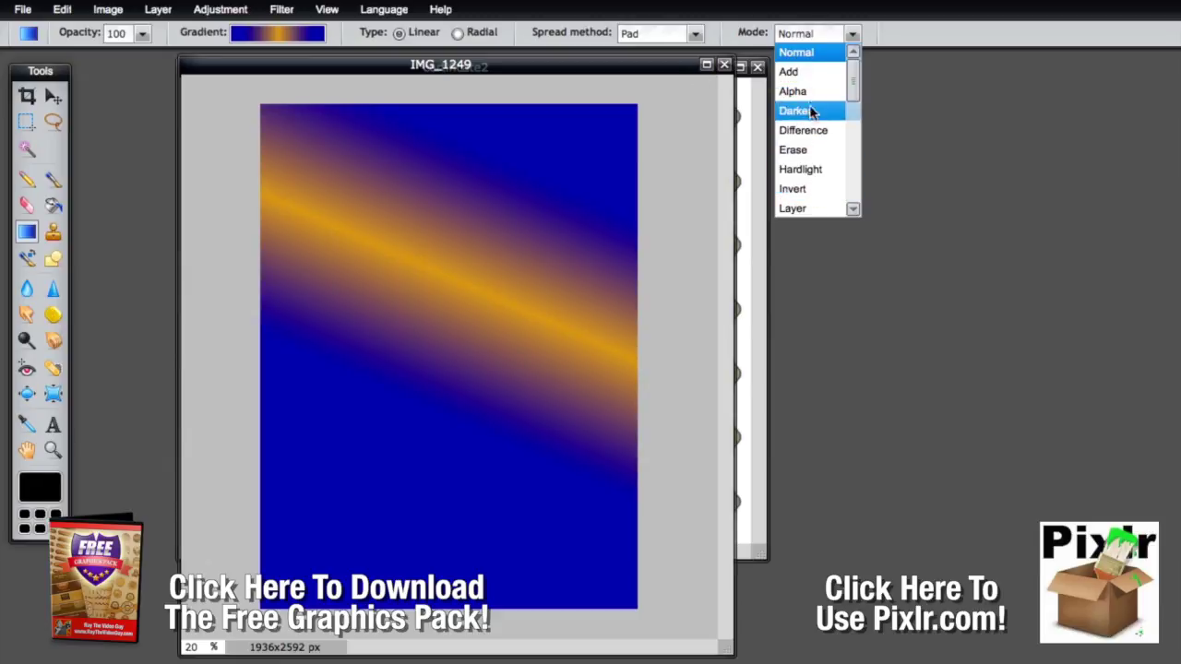
key(ctrl+z)
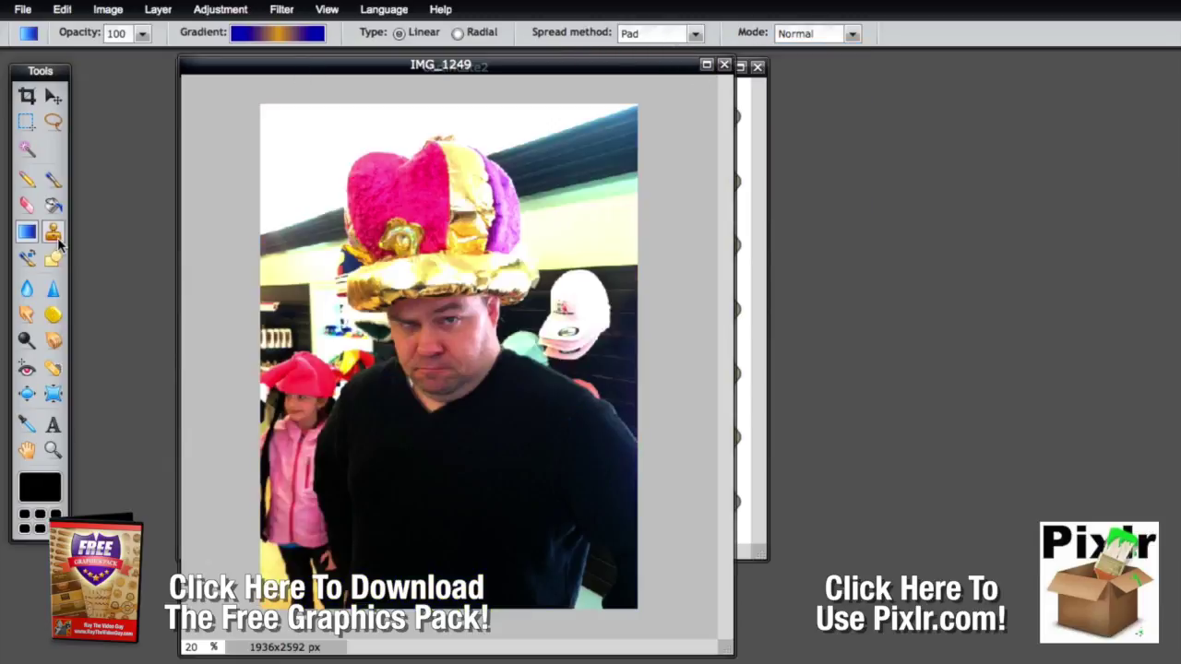
Remove the dark detail on the white cap's brim with the Clone stamp tool.
click(53, 233)
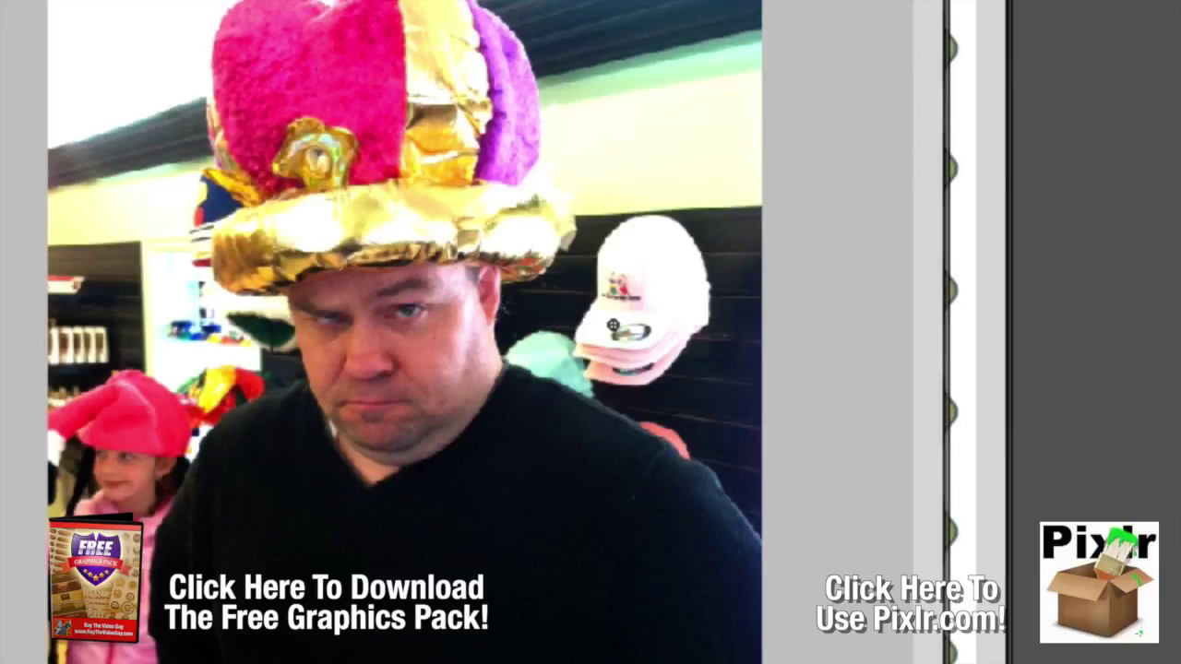
mouse_move(633, 326)
mouse_down()
mouse_move(648, 331)
mouse_move(594, 330)
mouse_move(652, 334)
mouse_move(628, 329)
mouse_up()
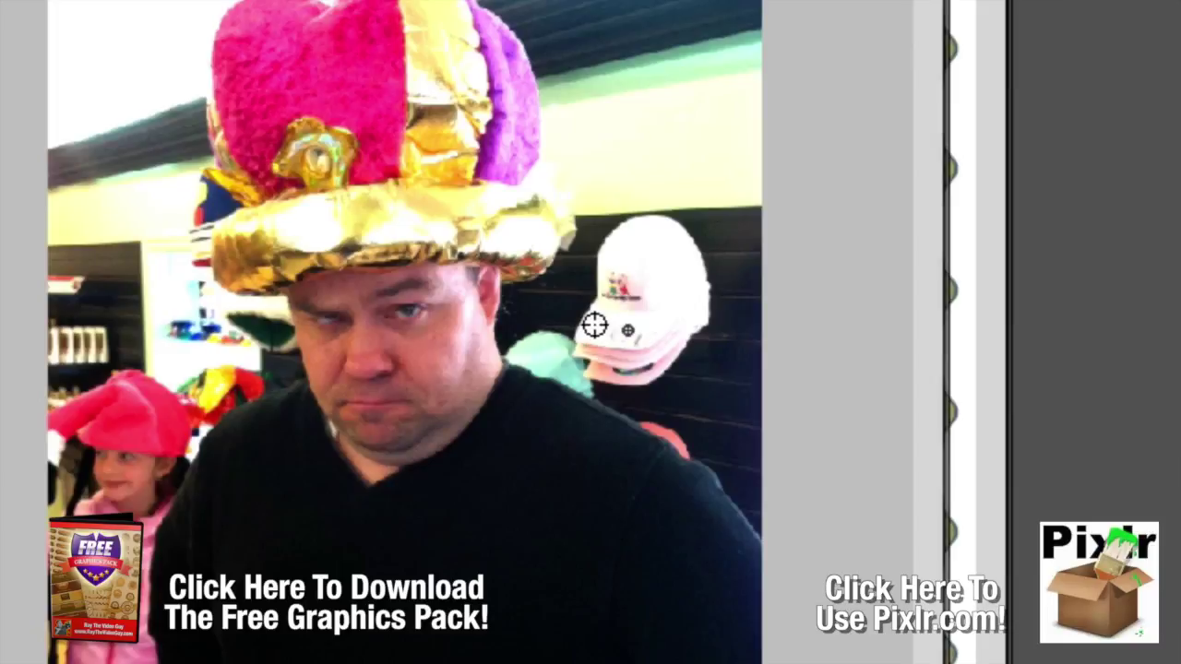
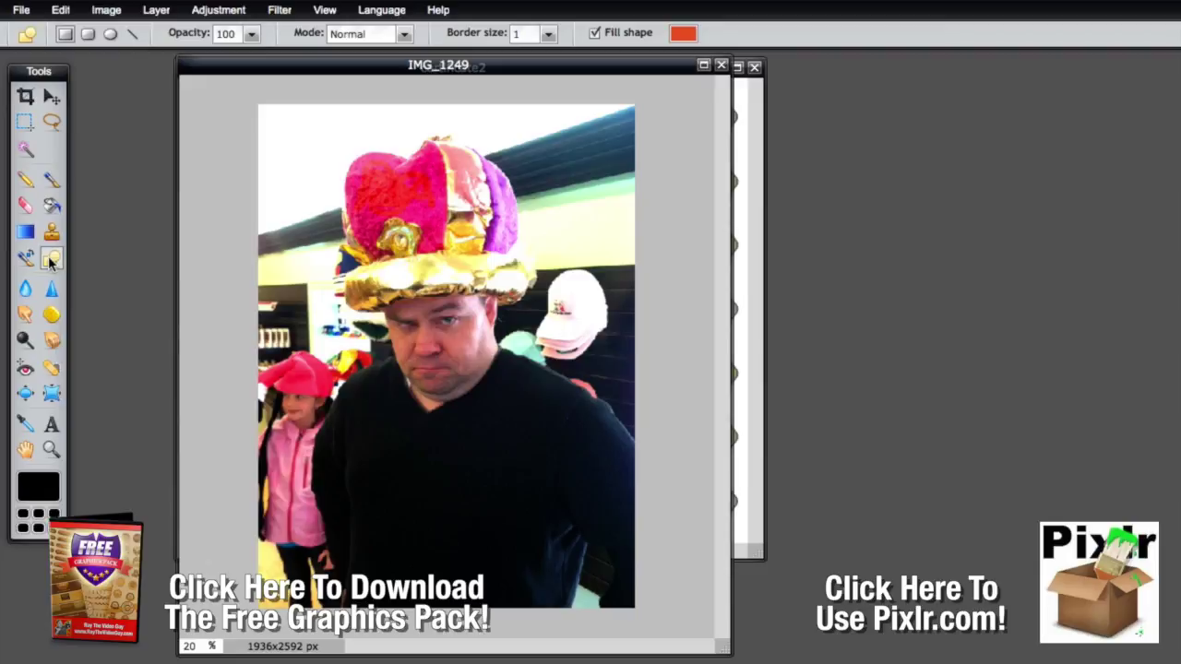
Examine the Drawing tool's rounded rectangle, ellipse and line shapes and the line's opacity and blend mode options.
click(51, 258)
click(87, 34)
click(112, 36)
click(132, 35)
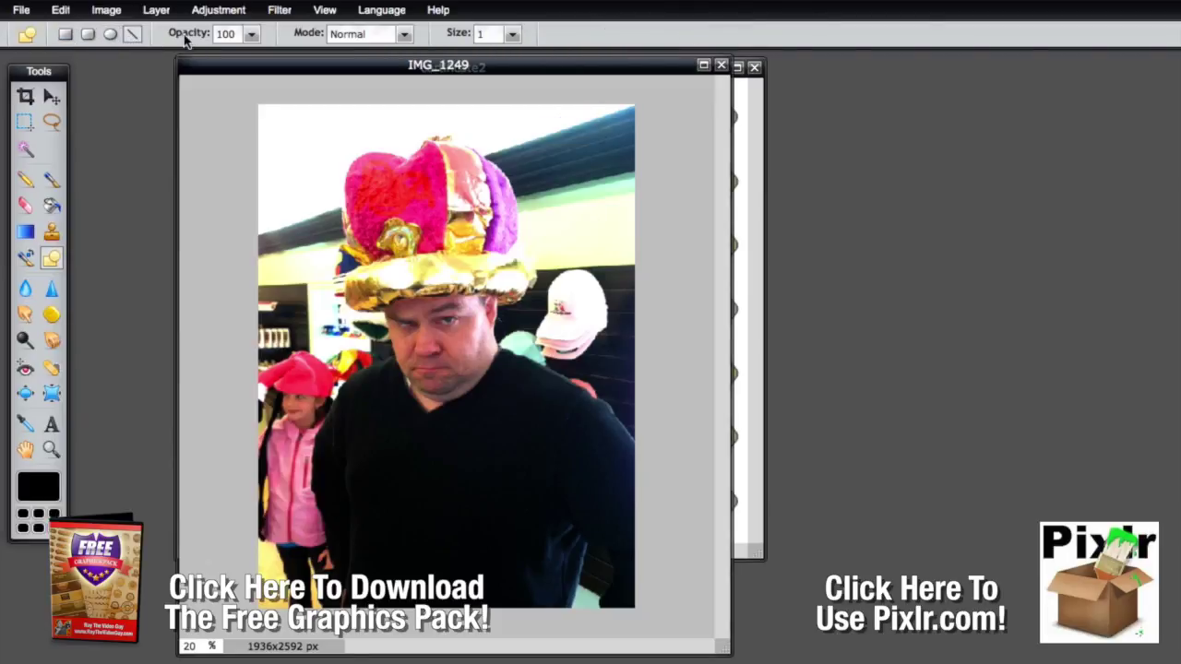
click(251, 34)
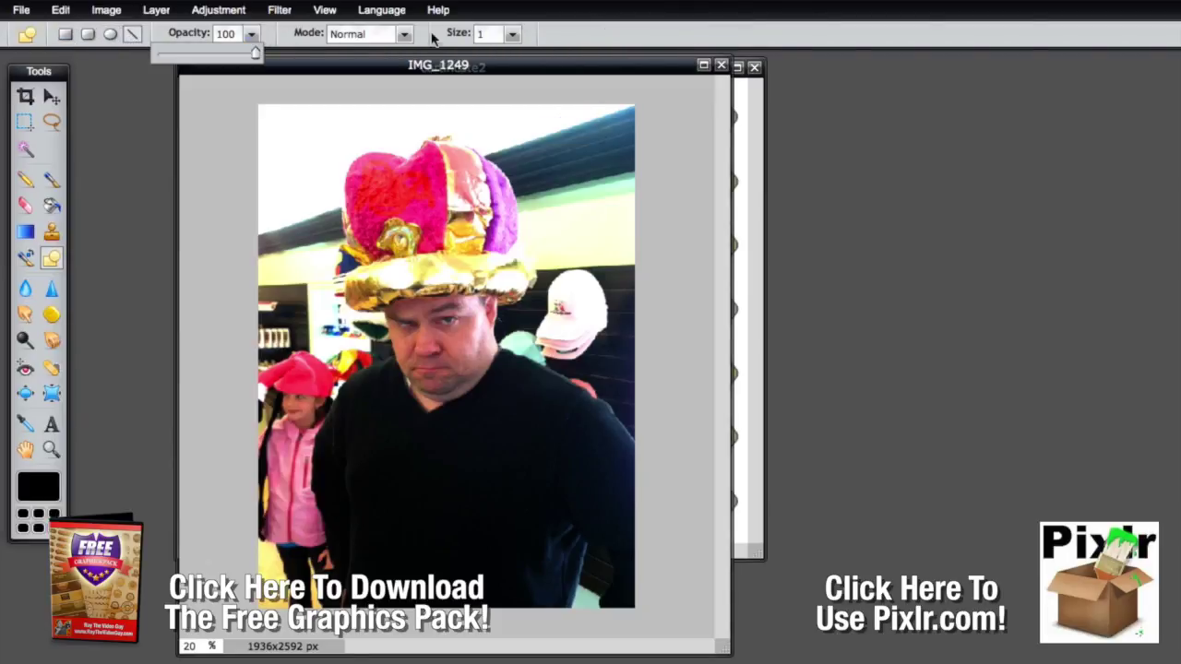
click(404, 35)
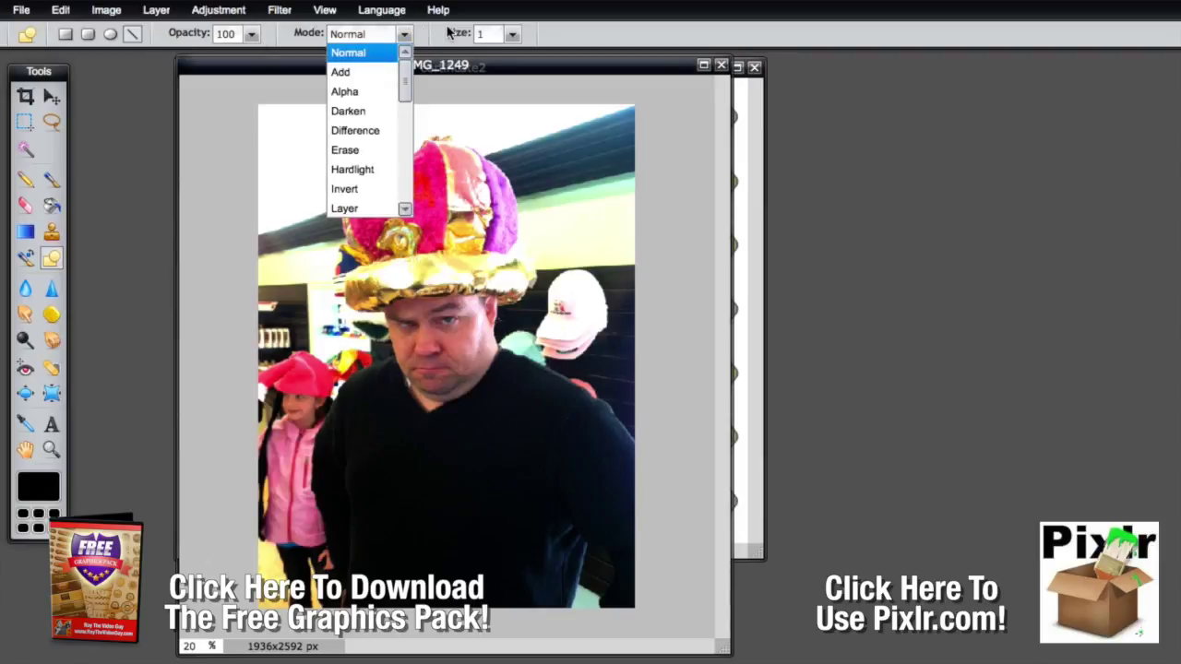
click(448, 32)
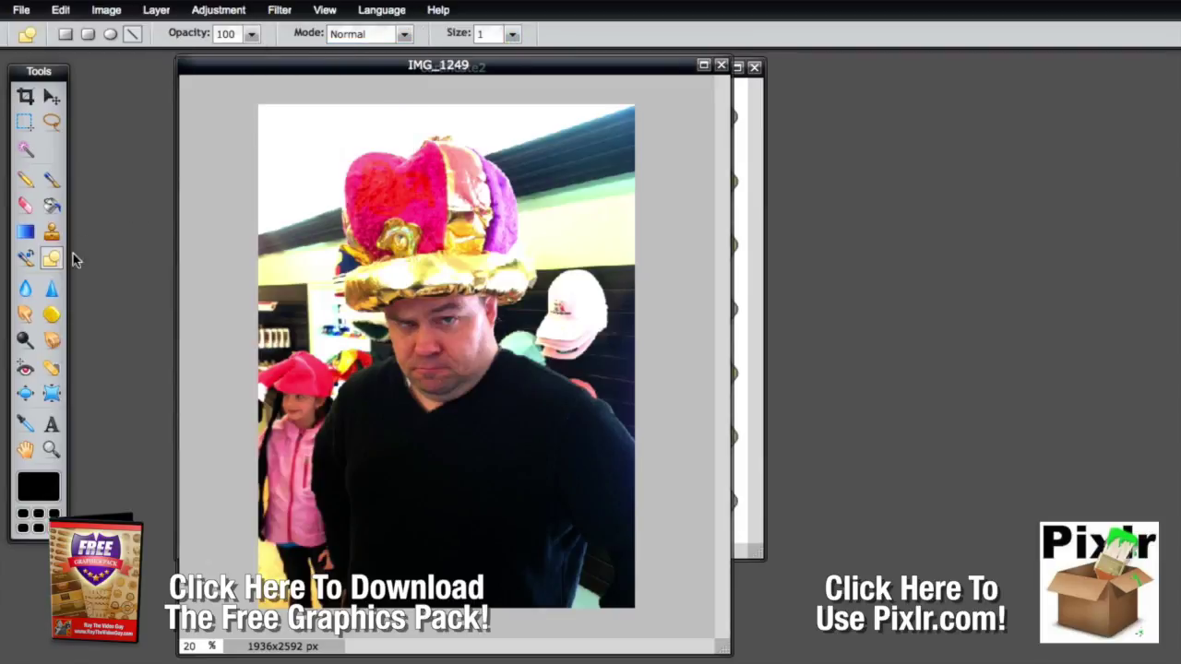
Blur the man's eye on the photo's right with the Blur tool, using the soft 200 brush at strength 100.
click(25, 291)
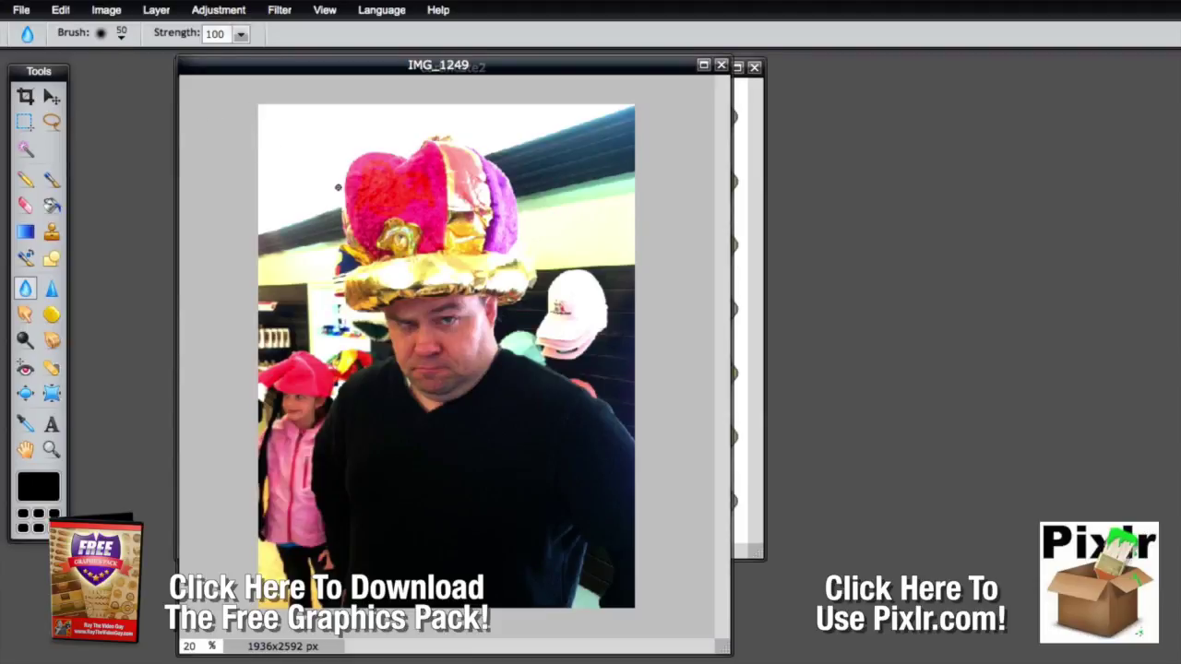
click(121, 34)
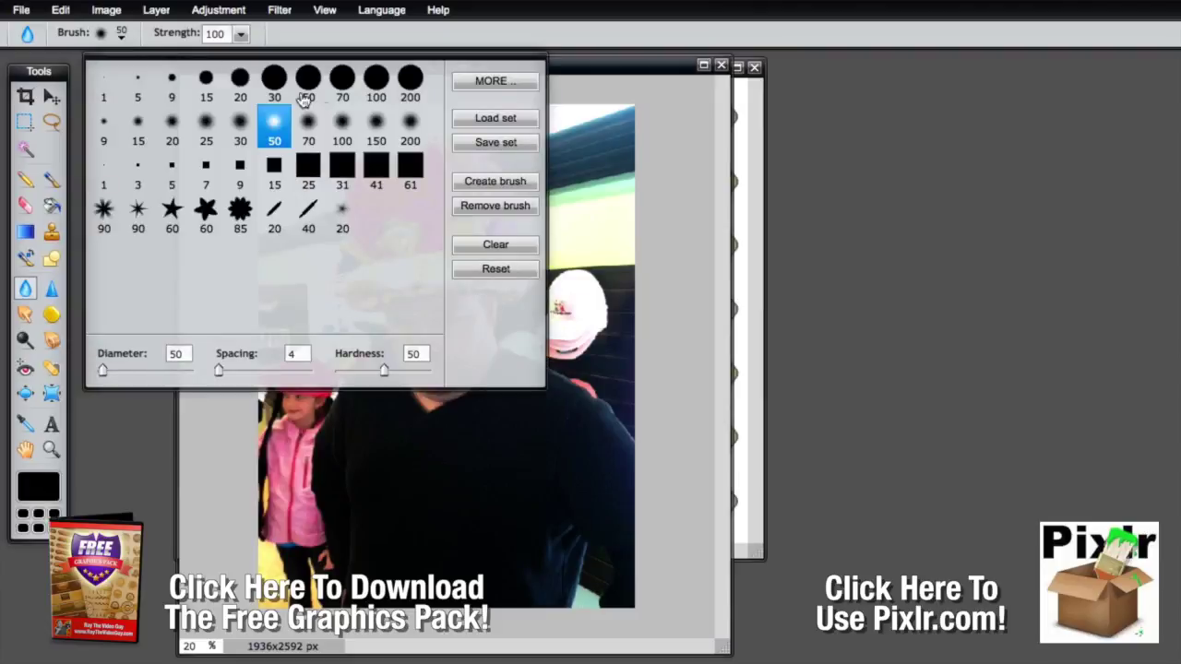
click(405, 131)
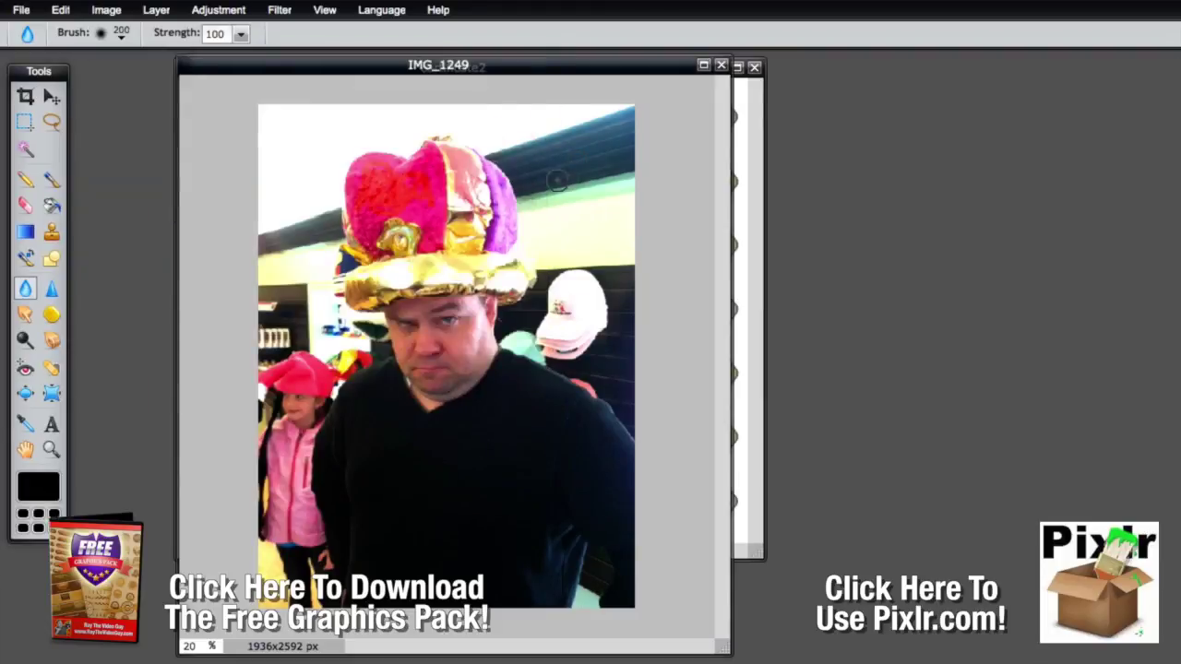
click(444, 322)
drag(453, 319, 443, 327)
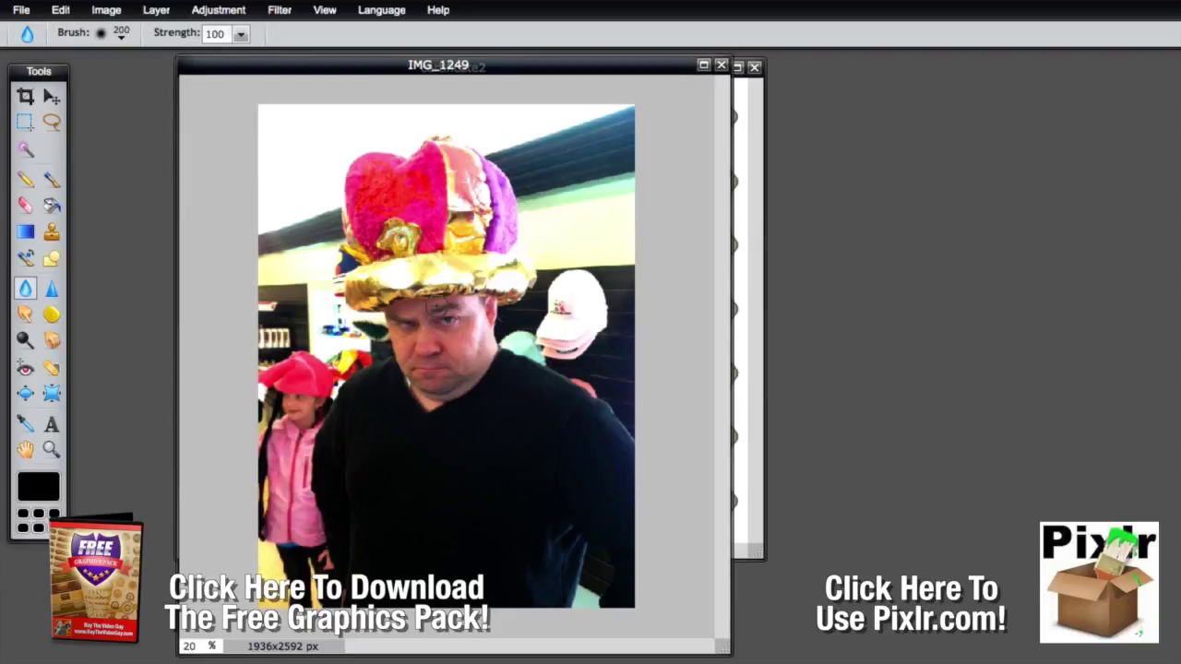
Finish blurring the man's eye, and sharpen his face and crown with the Sharpen tool's hard 200 brush at strength 100.
mouse_move(452, 323)
mouse_down()
mouse_move(453, 305)
mouse_move(448, 331)
mouse_up()
click(52, 289)
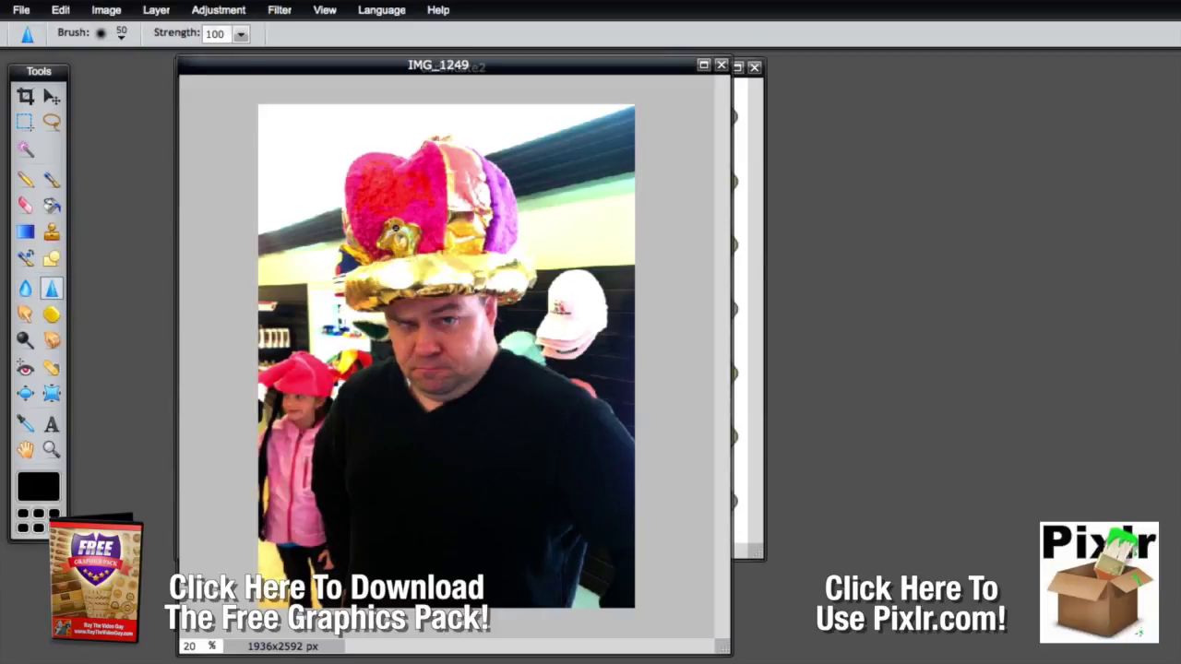
click(121, 37)
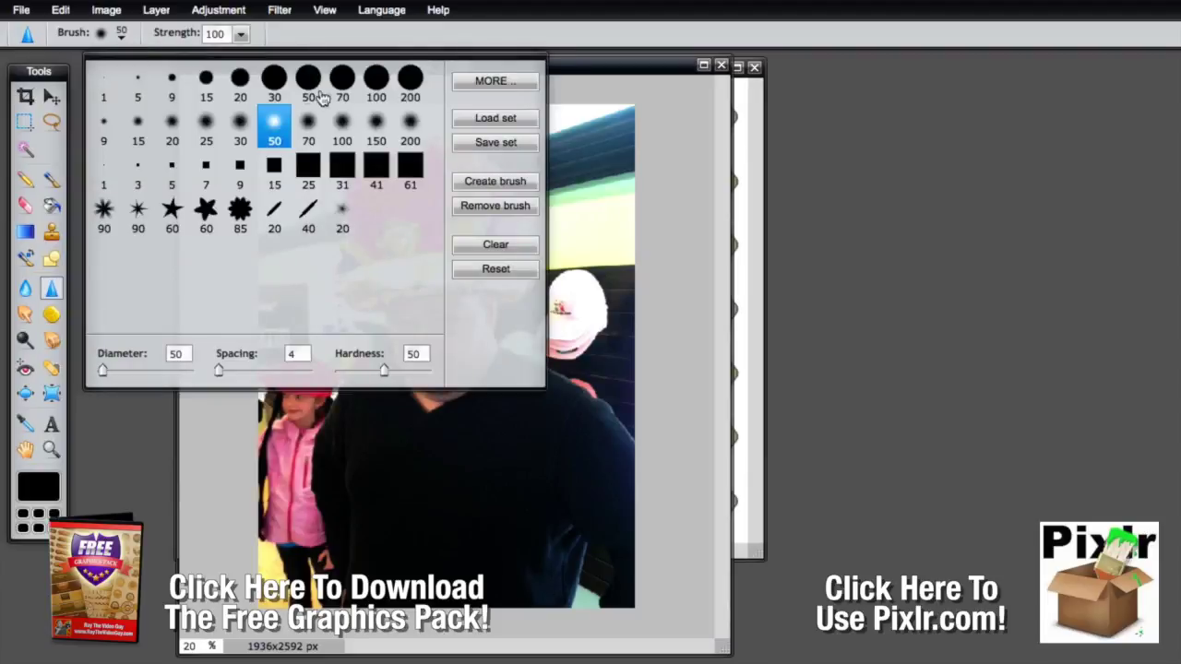
click(411, 78)
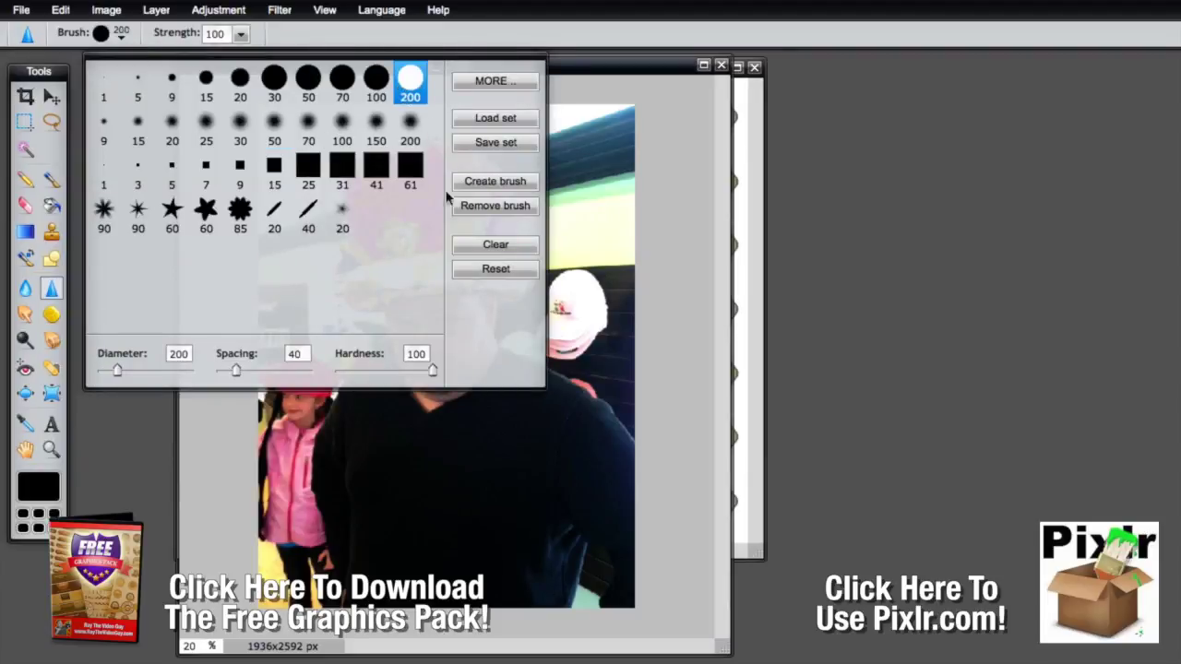
mouse_move(406, 337)
mouse_down()
mouse_move(444, 307)
mouse_move(454, 354)
mouse_move(423, 358)
mouse_move(425, 338)
mouse_move(409, 329)
mouse_move(435, 348)
mouse_move(413, 338)
mouse_move(446, 337)
mouse_move(449, 351)
mouse_move(453, 309)
mouse_move(416, 247)
mouse_move(394, 252)
mouse_move(419, 249)
mouse_move(374, 263)
mouse_up()
mouse_move(371, 175)
mouse_down()
mouse_move(425, 201)
mouse_move(443, 226)
mouse_move(430, 252)
mouse_move(500, 205)
mouse_move(494, 186)
mouse_move(498, 249)
mouse_move(494, 185)
mouse_move(499, 235)
mouse_move(378, 157)
mouse_move(361, 164)
mouse_move(349, 198)
mouse_move(427, 220)
mouse_move(425, 270)
mouse_move(328, 360)
mouse_move(298, 378)
mouse_move(261, 379)
mouse_move(300, 399)
mouse_move(275, 330)
mouse_up()
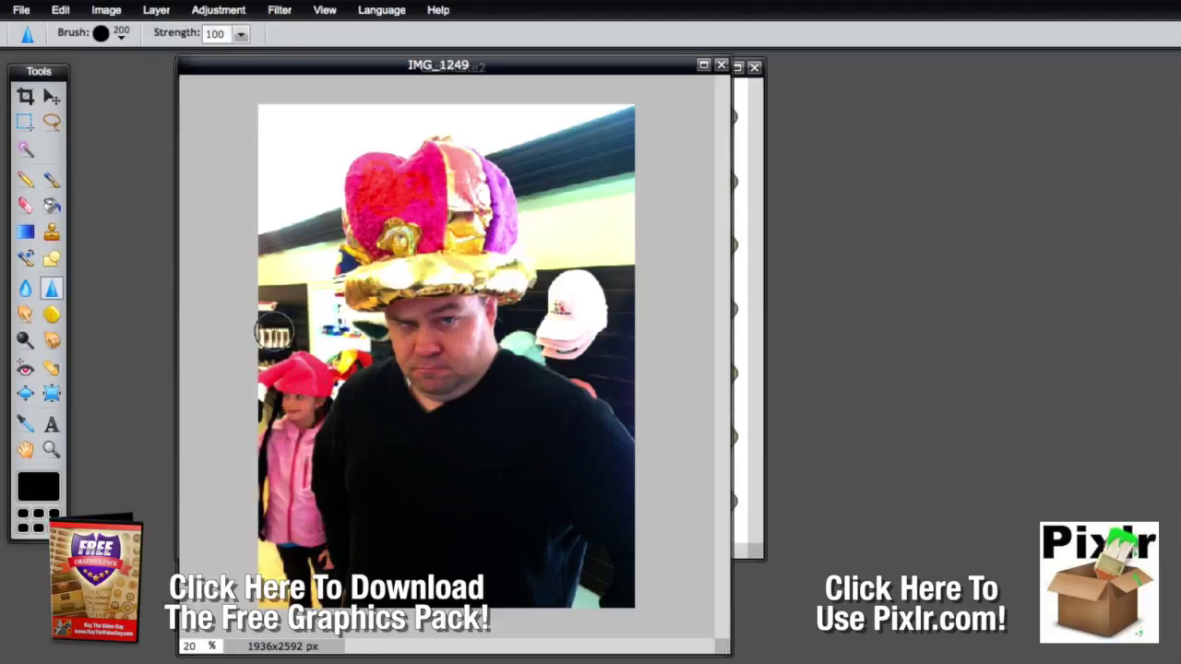
Try smudging the man's eyes with the Smudge tool's hard 100 brush at strength 50, and undo the smudges.
click(25, 315)
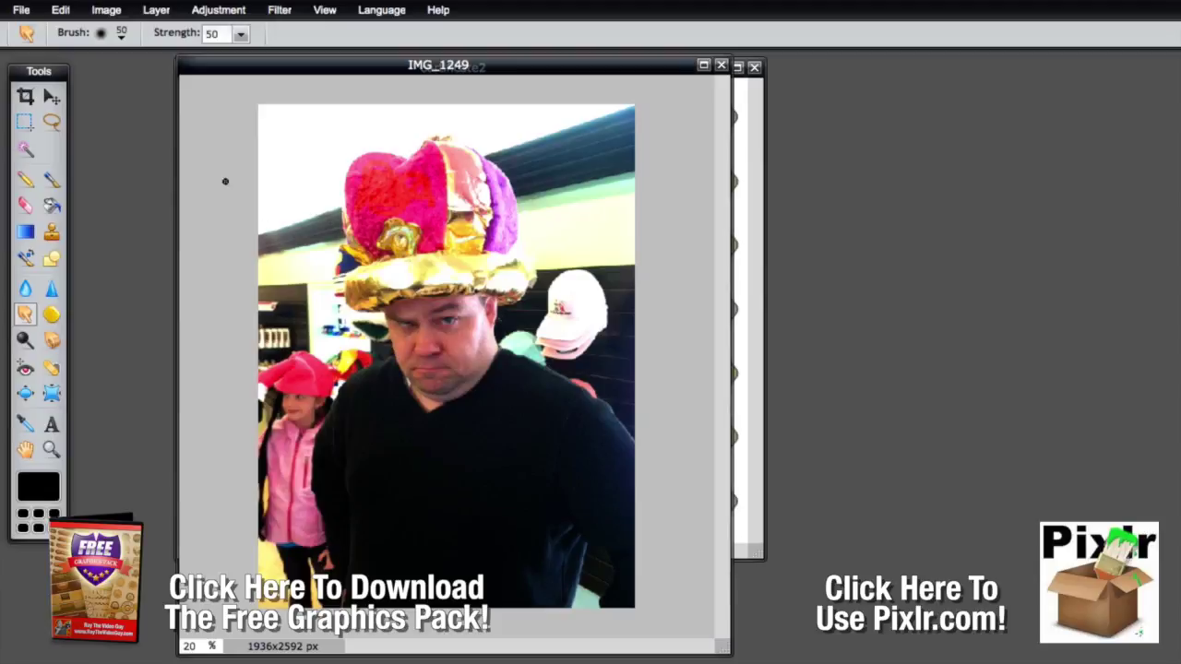
click(121, 35)
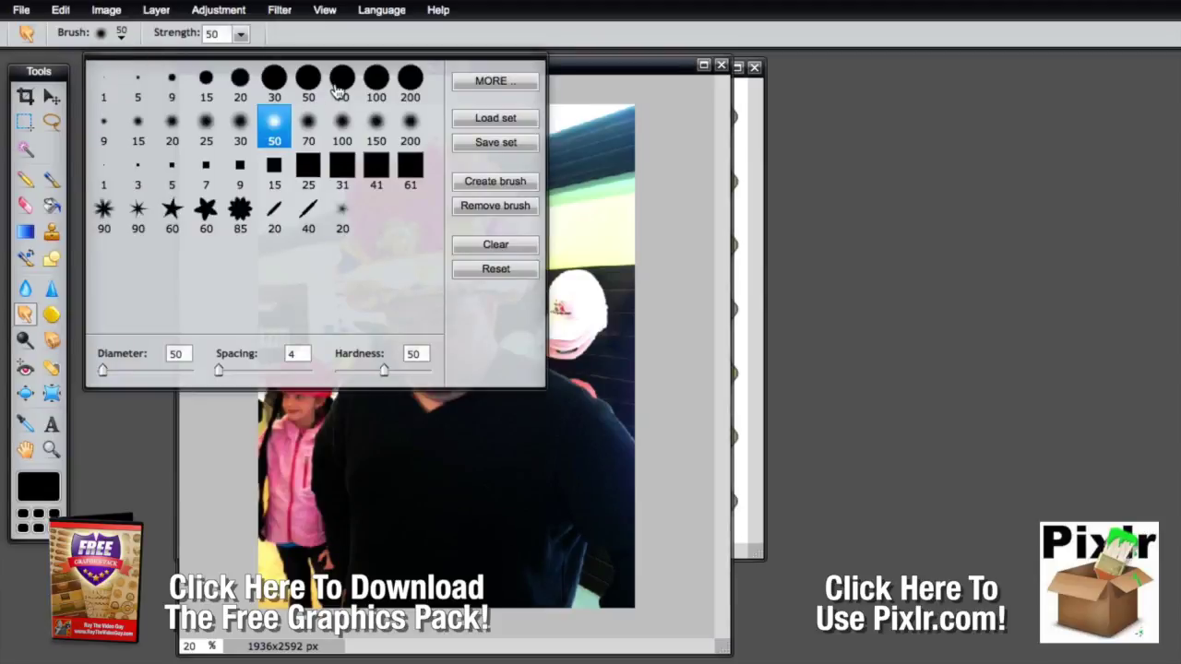
click(376, 83)
click(494, 439)
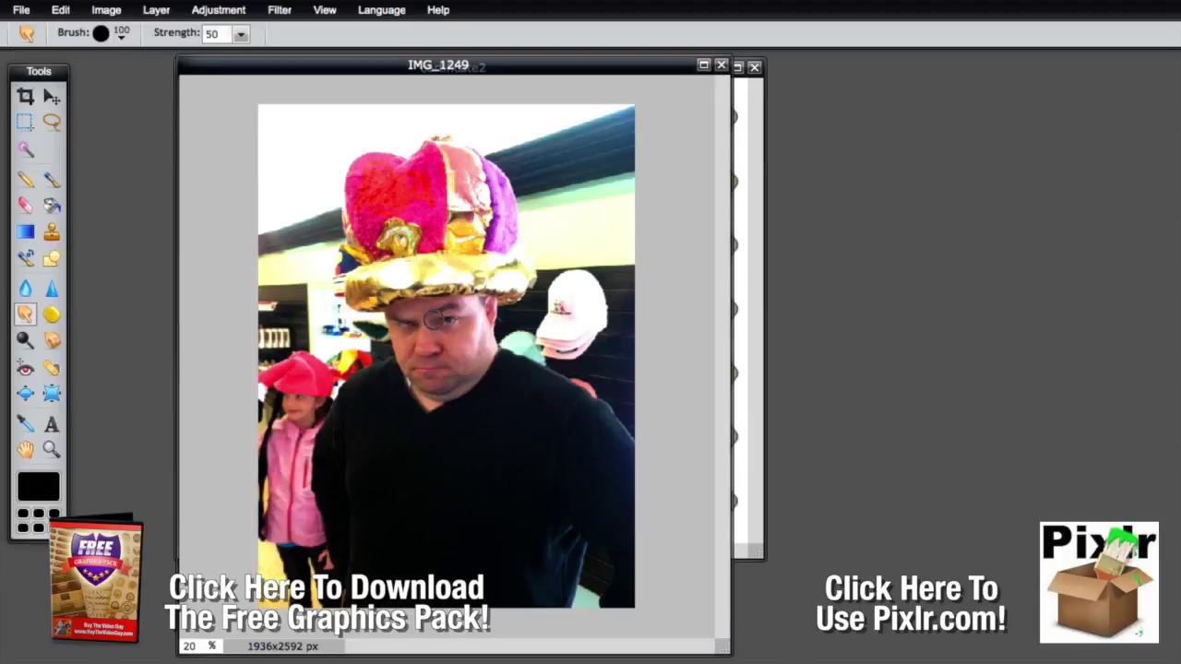
drag(436, 319, 505, 341)
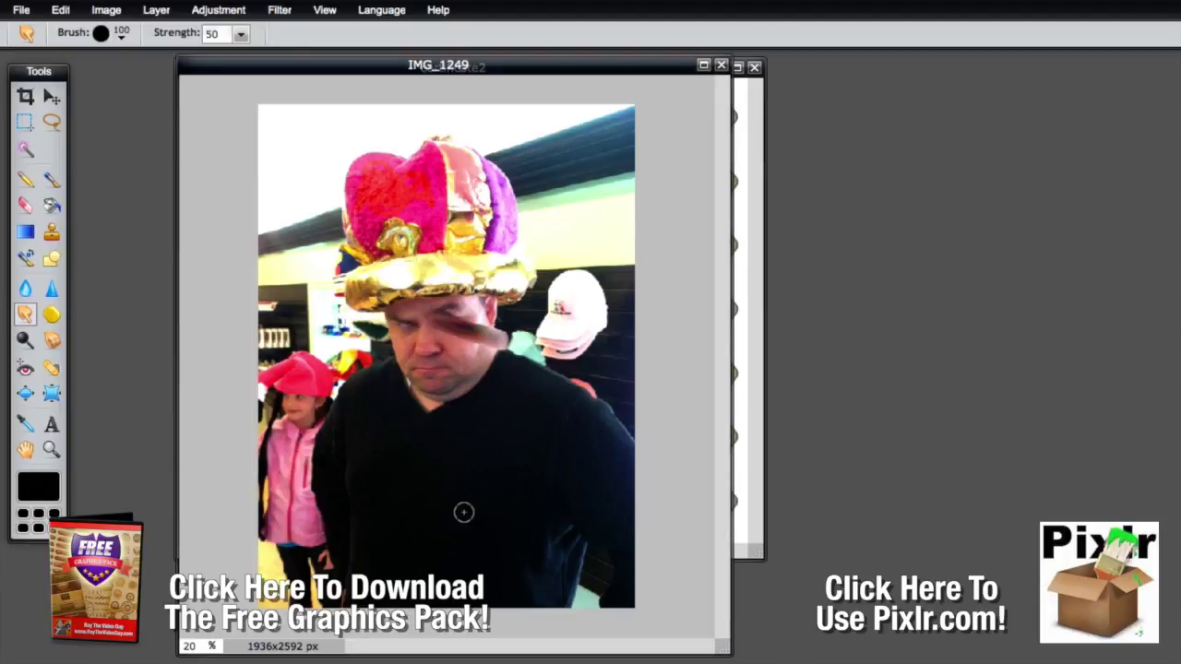
drag(414, 322, 404, 341)
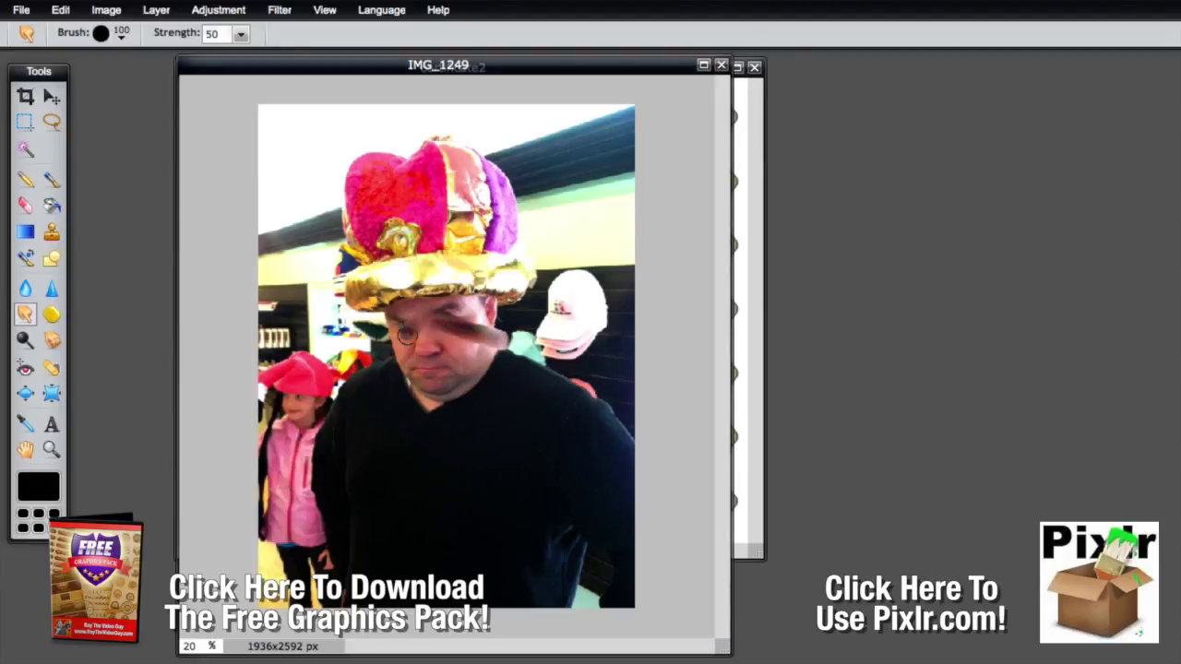
key(ctrl+z)
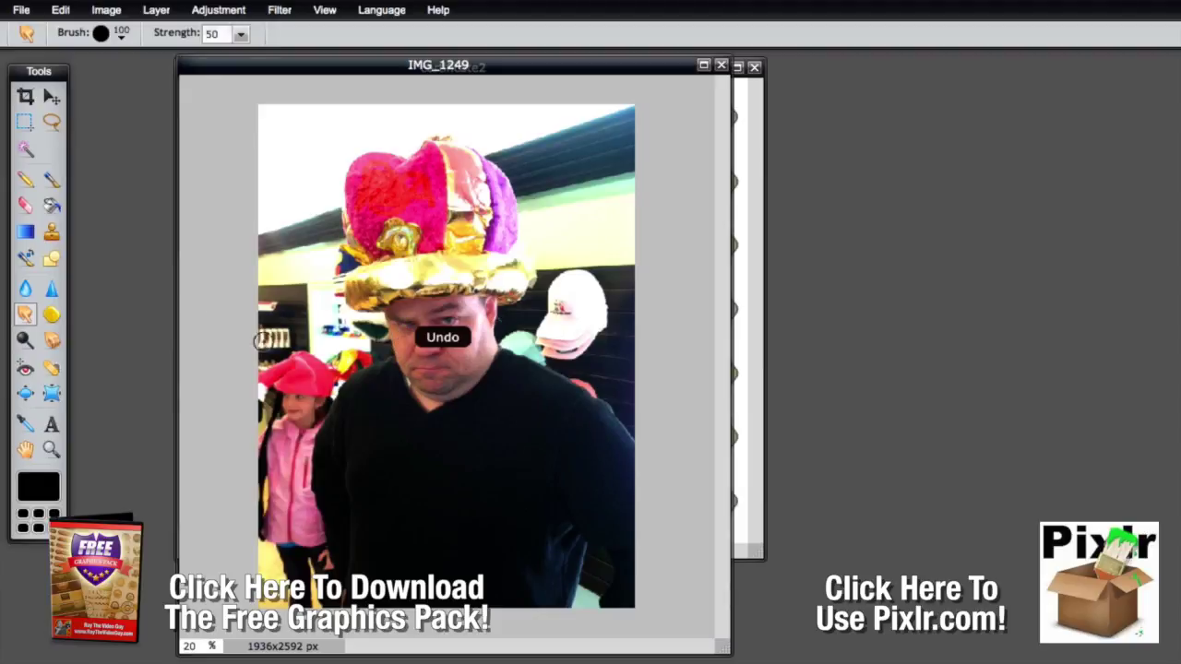
Saturate the man's face with the Sponge tool's hard 200 brush at strength 25, and tone the color down in Desaturate mode.
click(51, 315)
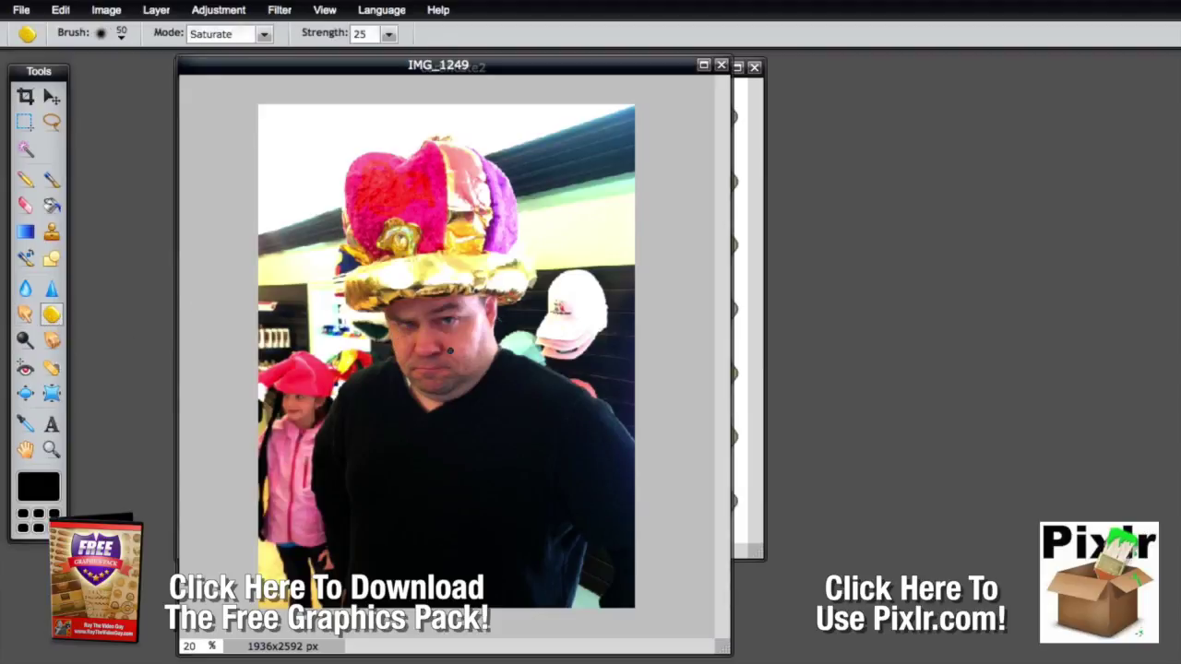
click(122, 34)
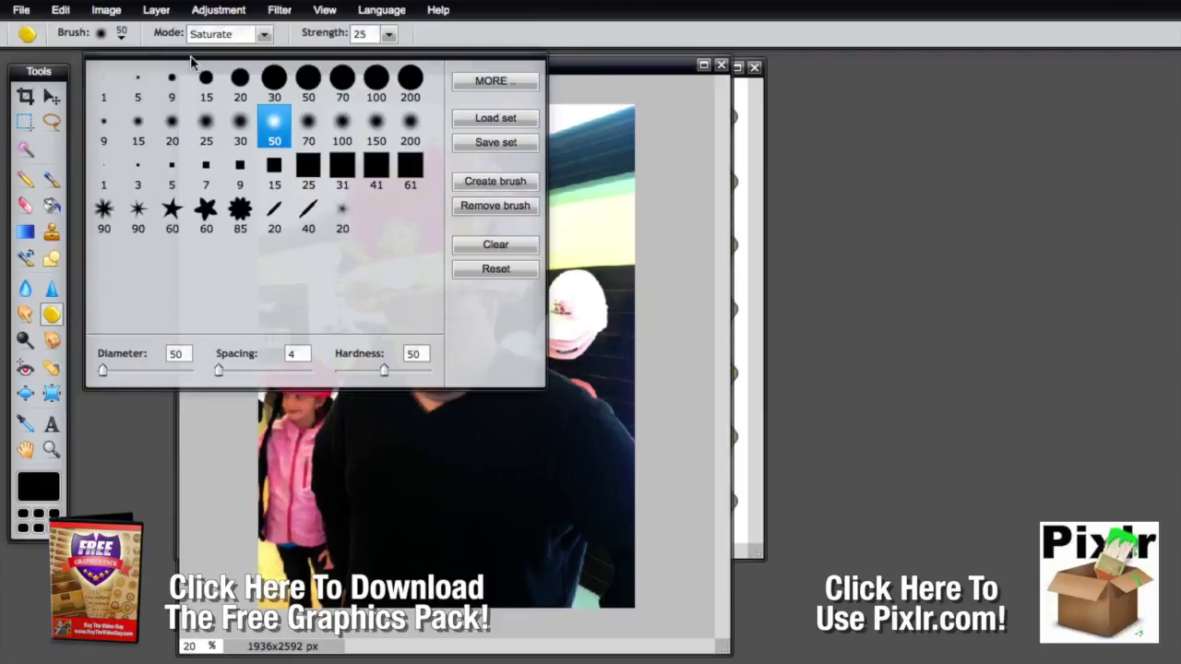
click(412, 85)
click(597, 217)
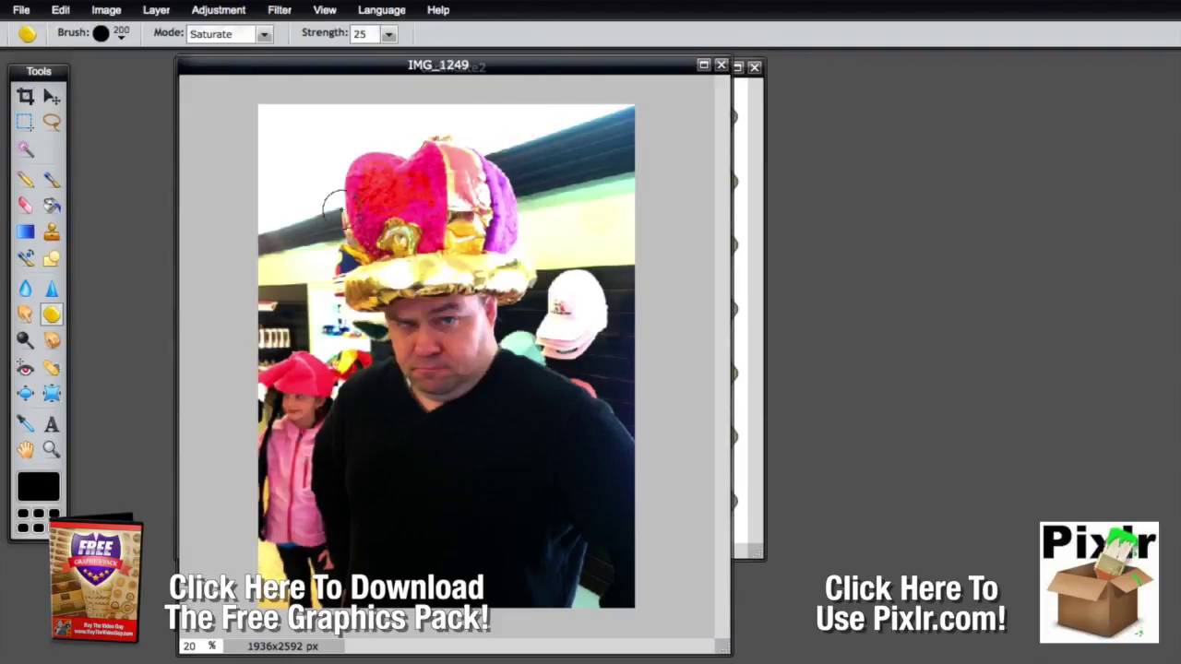
click(263, 37)
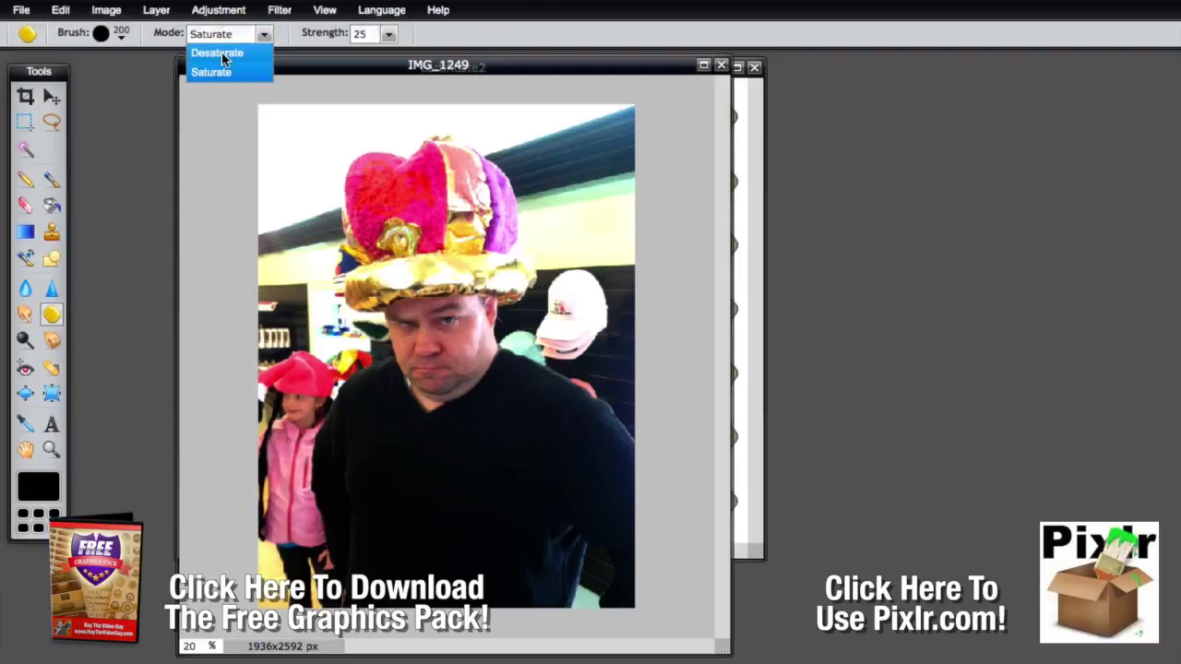
mouse_move(479, 360)
mouse_down()
mouse_move(440, 336)
mouse_move(441, 367)
mouse_move(458, 341)
mouse_move(410, 321)
mouse_move(445, 358)
mouse_move(478, 327)
mouse_move(434, 321)
mouse_move(438, 381)
mouse_move(473, 364)
mouse_move(455, 327)
mouse_move(471, 355)
mouse_up()
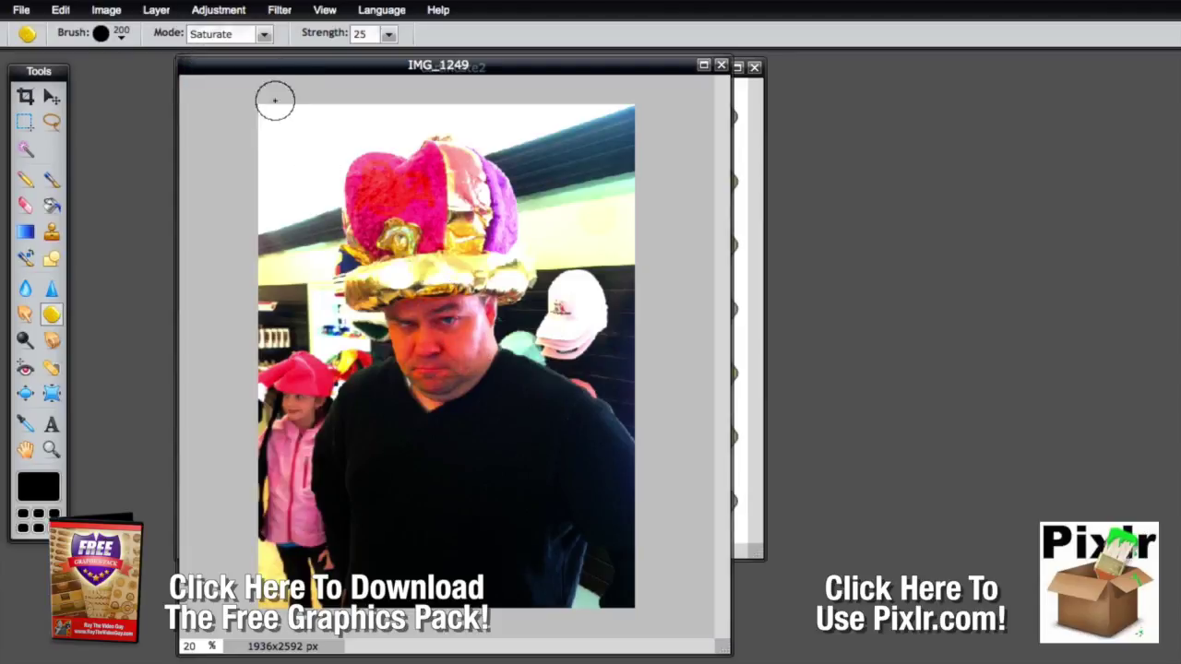
click(262, 34)
click(242, 54)
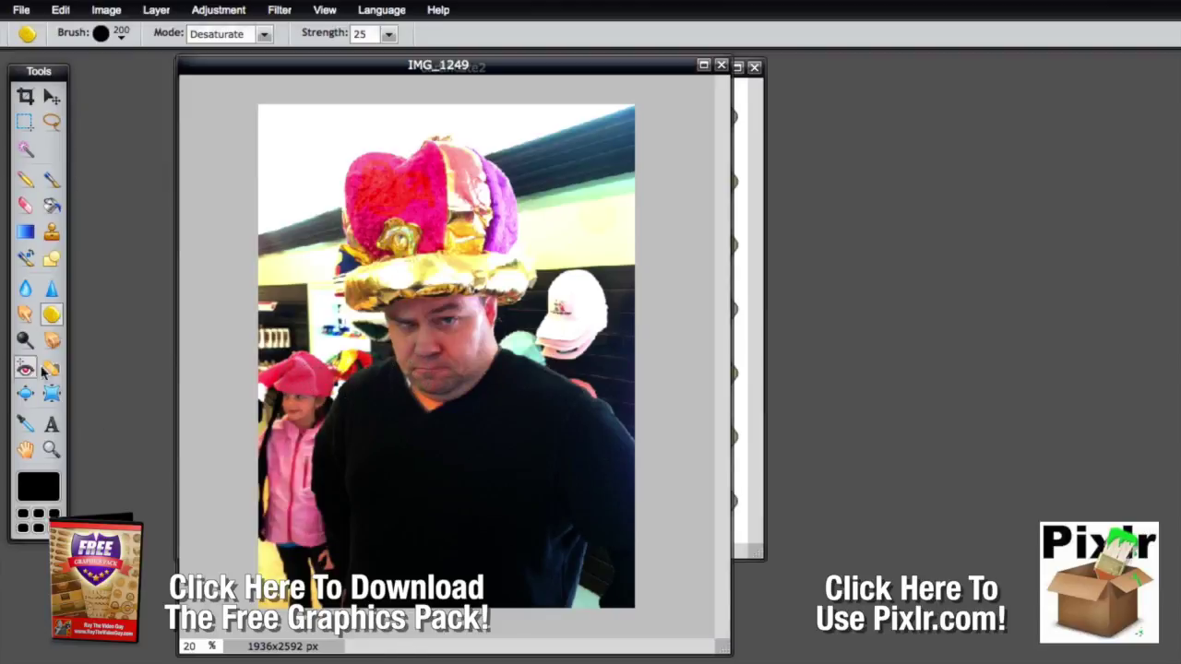
Lighten the man's and the girl's faces with the Dodge tool's soft 200 brush, using Midtones range and exposure 50.
click(25, 340)
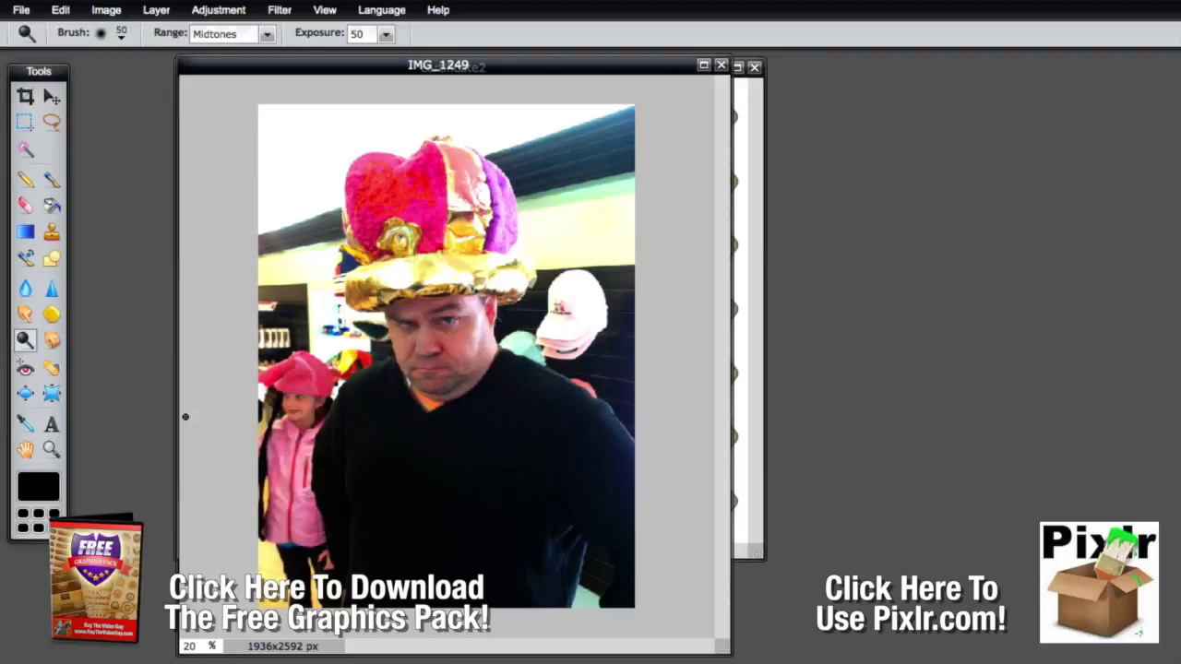
click(118, 35)
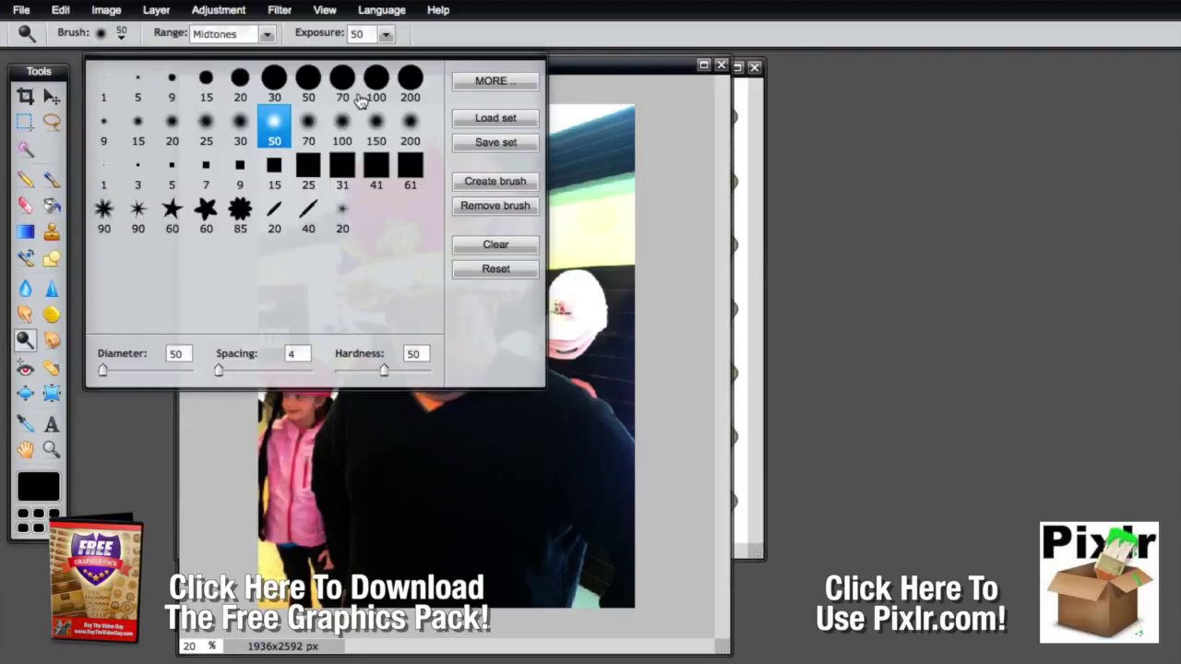
click(411, 133)
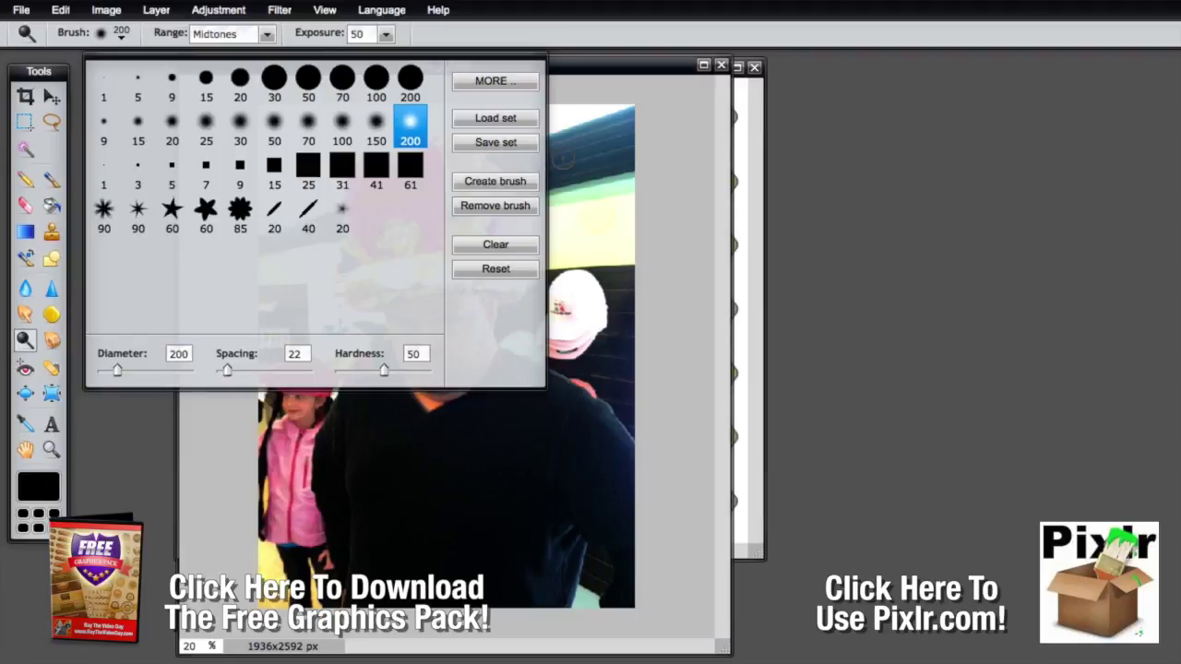
click(561, 165)
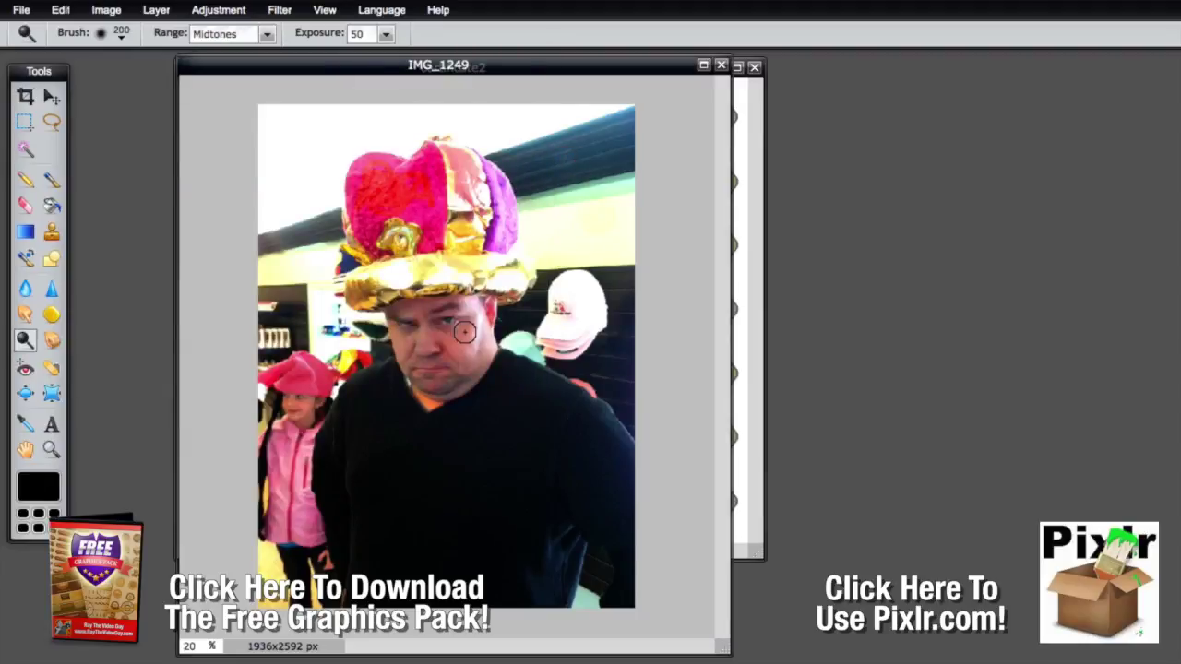
drag(466, 332, 430, 364)
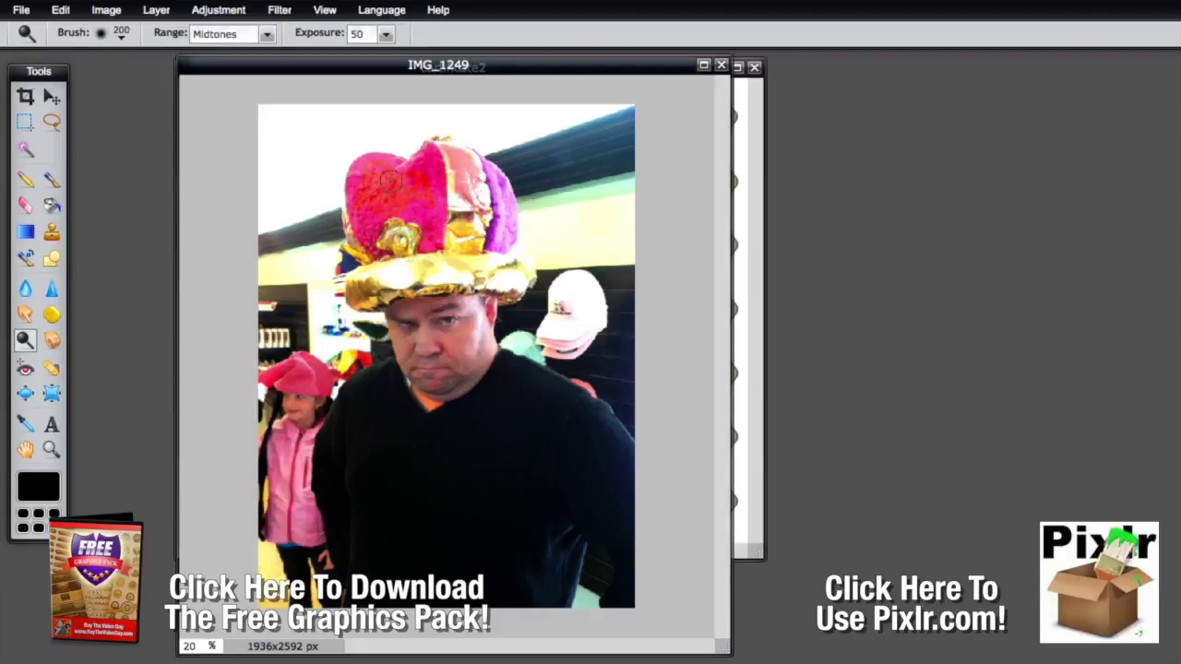
mouse_move(308, 388)
mouse_down()
mouse_move(304, 407)
mouse_move(297, 371)
mouse_move(310, 361)
mouse_move(303, 406)
mouse_up()
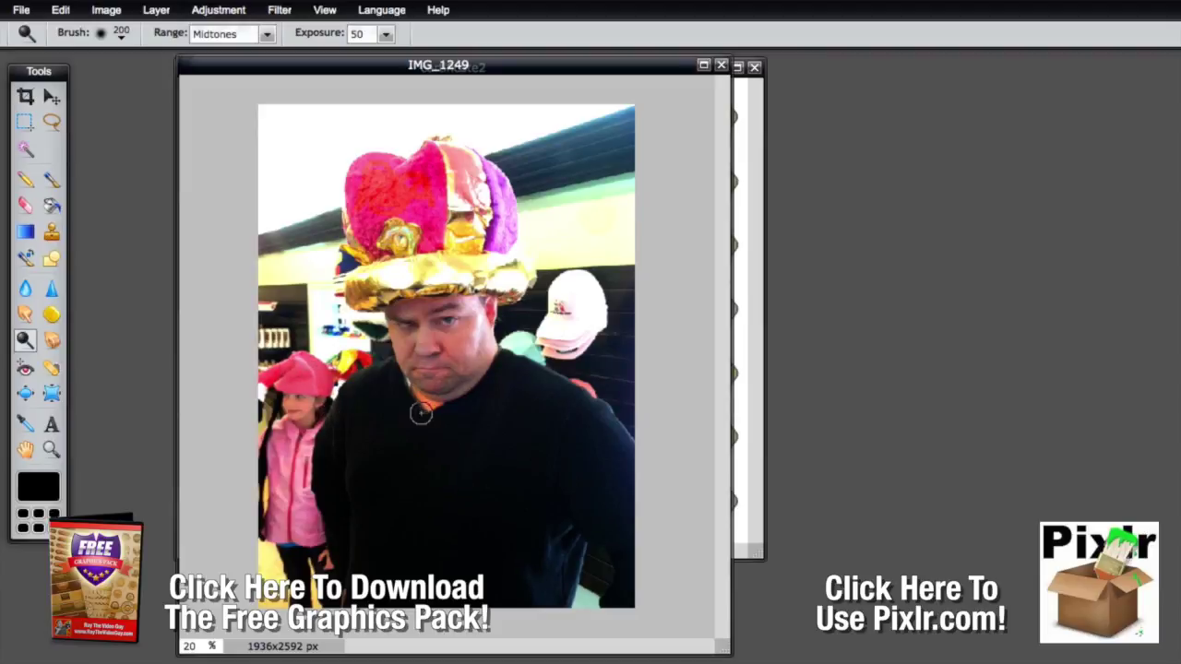
drag(435, 318, 434, 379)
drag(435, 293, 438, 309)
mouse_move(431, 385)
mouse_down()
mouse_move(439, 279)
mouse_move(430, 401)
mouse_move(439, 277)
mouse_move(427, 498)
mouse_move(454, 228)
mouse_move(437, 303)
mouse_move(439, 267)
mouse_move(429, 428)
mouse_move(434, 224)
mouse_move(429, 389)
mouse_move(427, 329)
mouse_move(418, 305)
mouse_move(407, 309)
mouse_move(438, 305)
mouse_move(417, 291)
mouse_move(412, 312)
mouse_move(406, 266)
mouse_up()
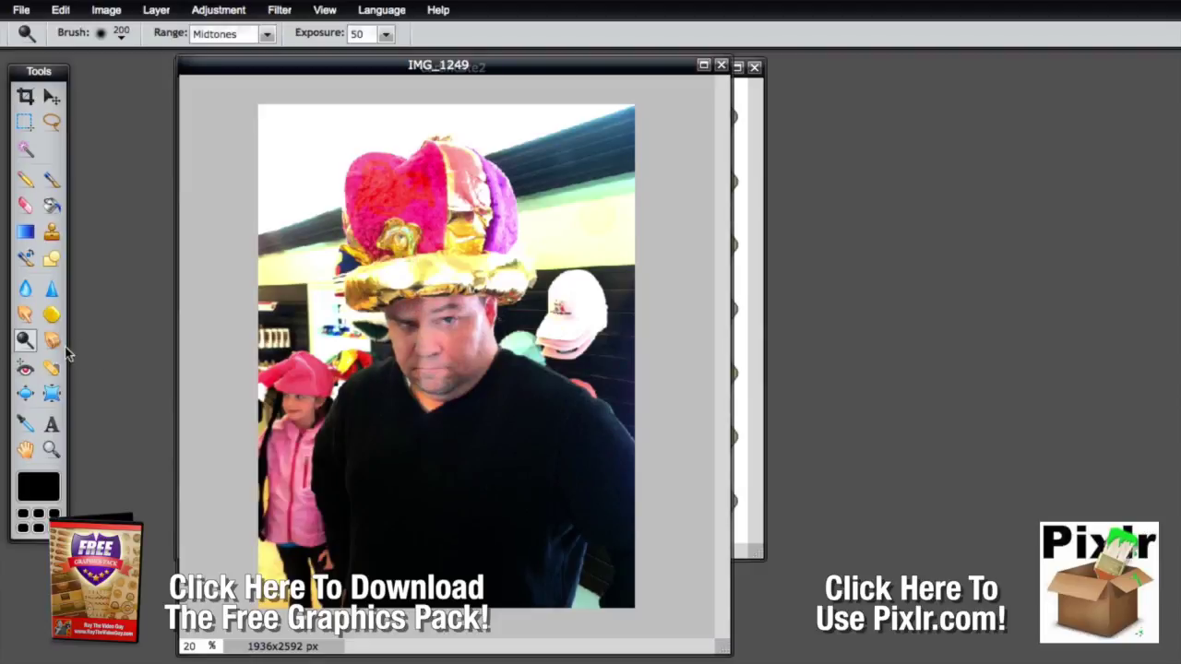
Compare the photo before and after dodging by undoing and redoing the last strokes.
key(ctrl+z)
key(ctrl+y)
key(ctrl+z)
key(ctrl+y)
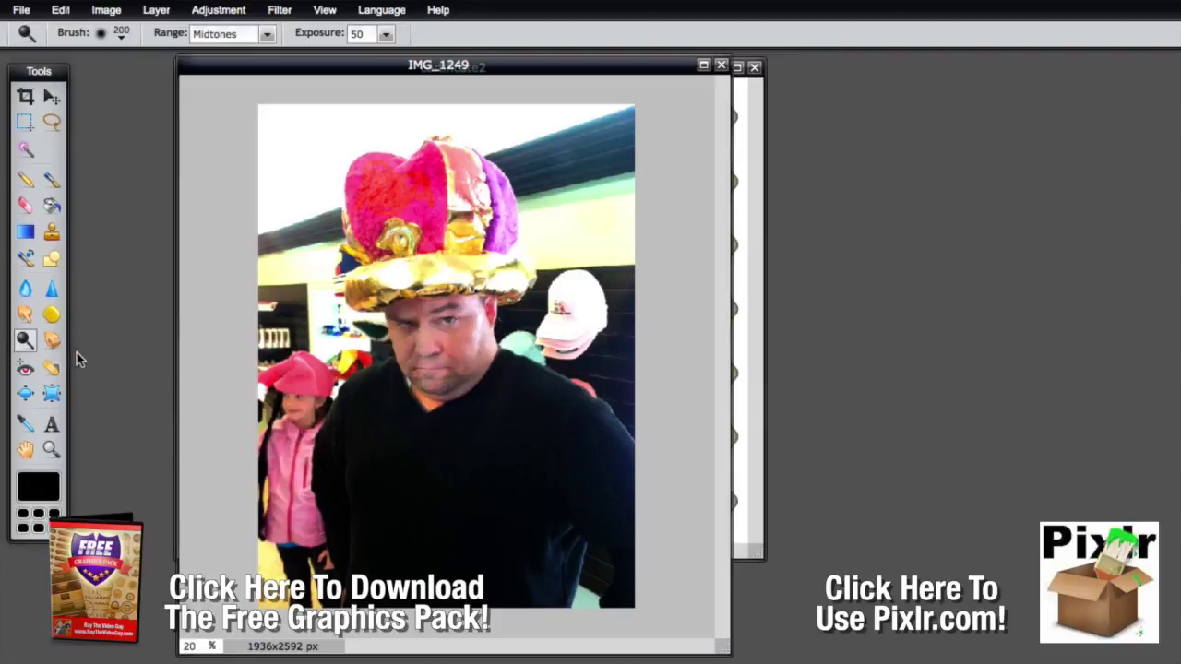
Darken the man's face, the white cap's logo and the girl's hat with the Burn tool's soft 200 brush, Midtones range, exposure 50.
click(50, 340)
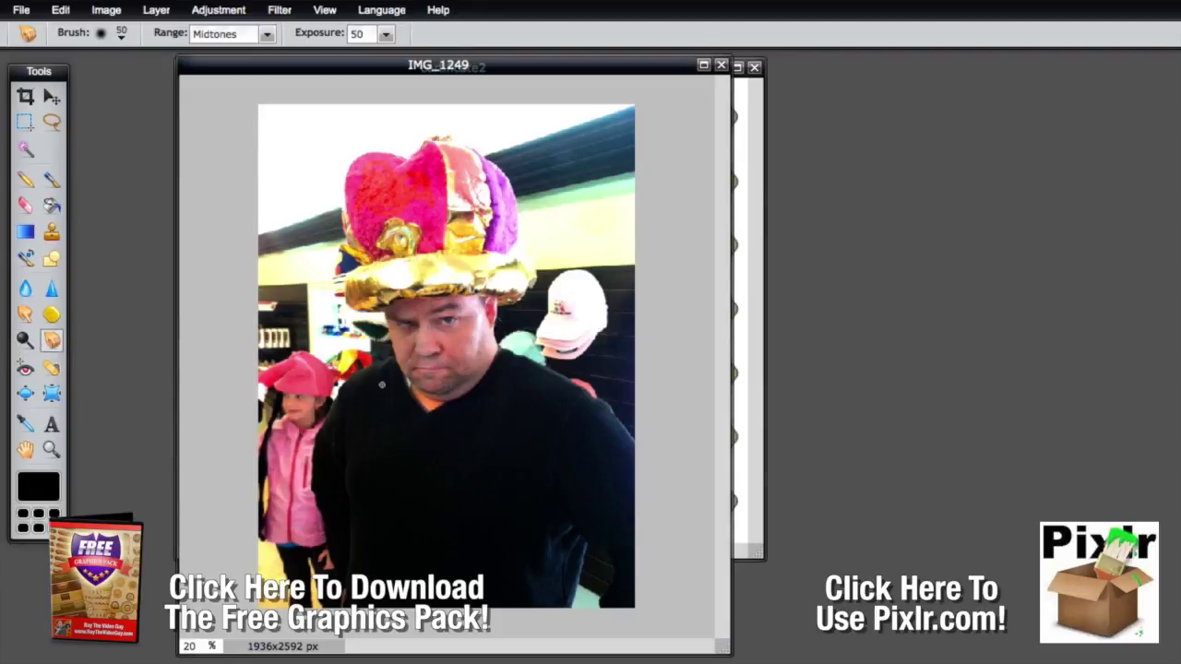
click(121, 37)
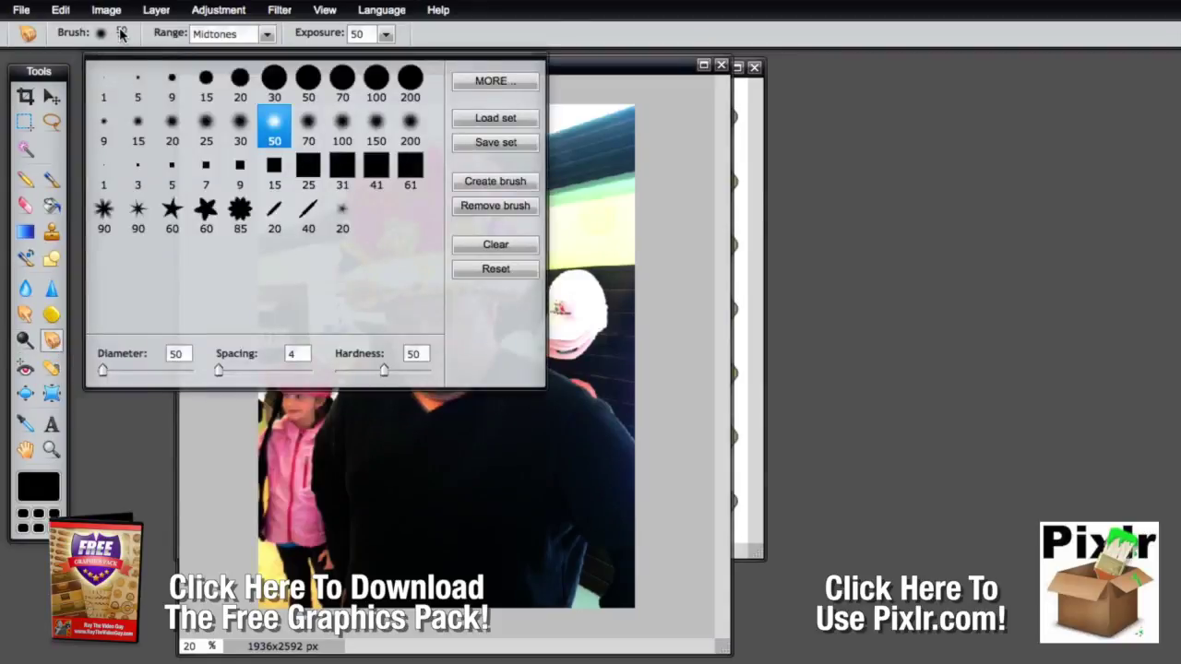
click(410, 129)
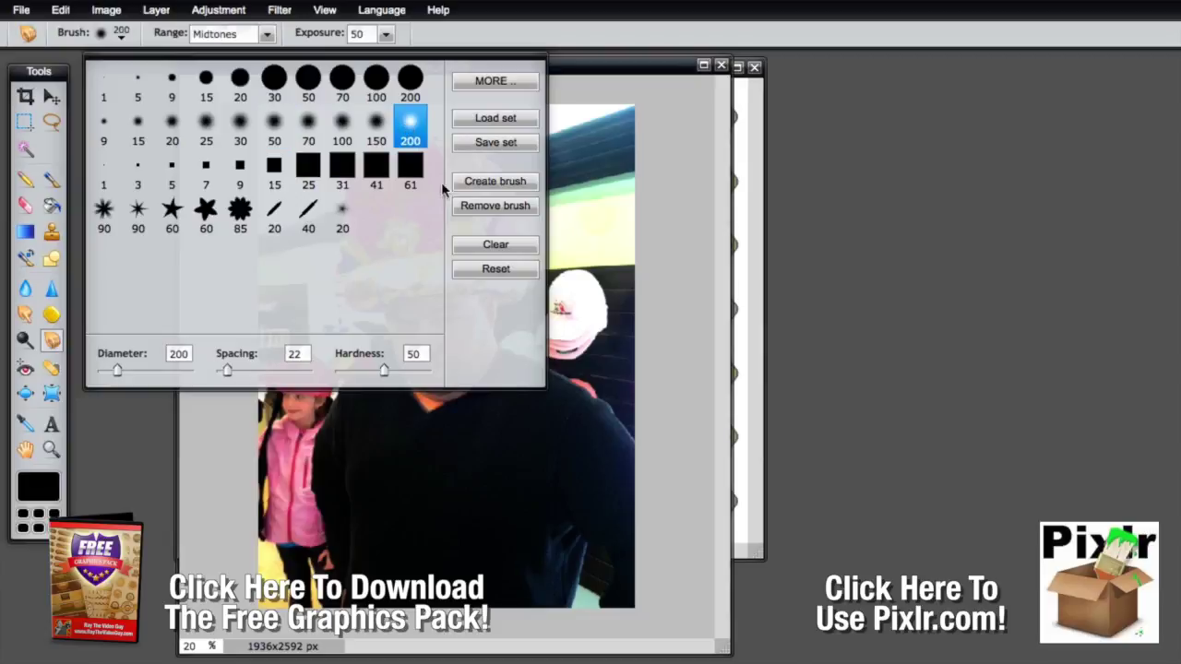
click(500, 420)
mouse_move(457, 326)
mouse_down()
mouse_move(450, 372)
mouse_move(456, 334)
mouse_move(452, 349)
mouse_move(473, 338)
mouse_move(452, 355)
mouse_up()
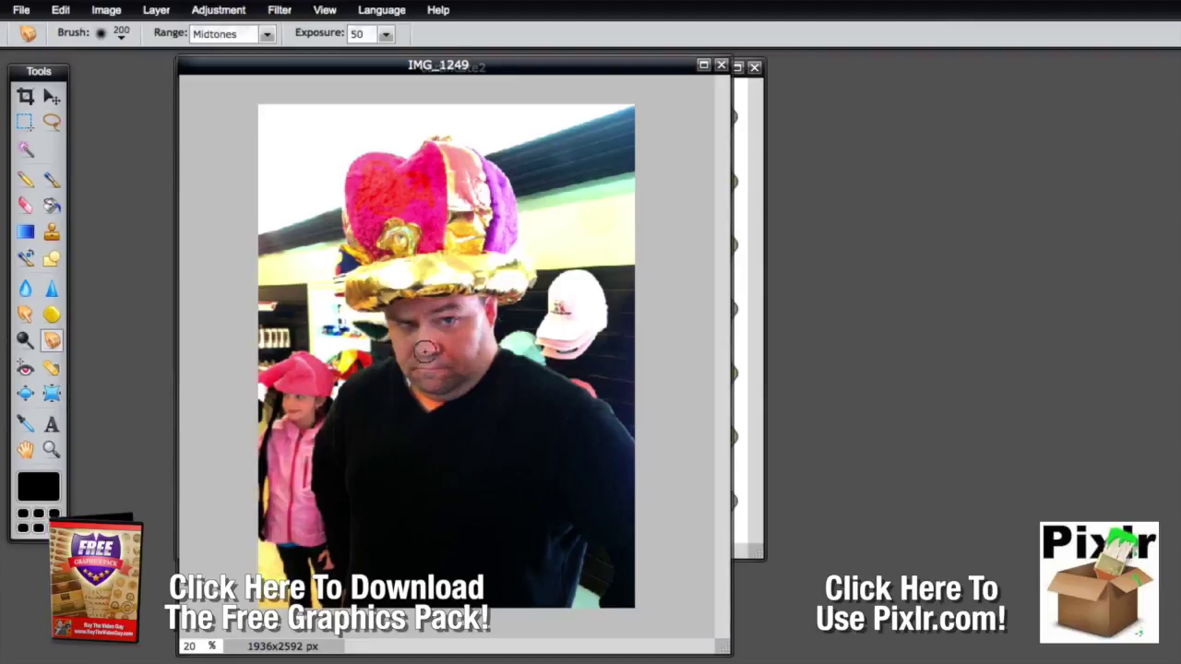
mouse_move(409, 317)
mouse_down()
mouse_move(398, 366)
mouse_move(424, 366)
mouse_move(416, 331)
mouse_up()
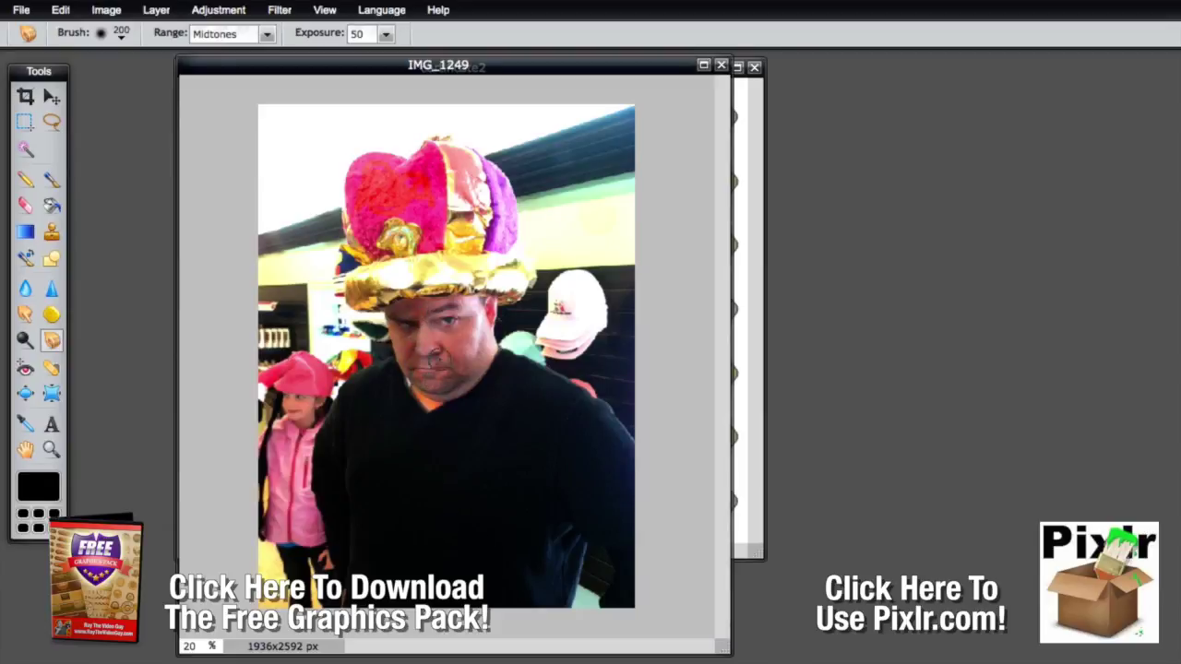
drag(411, 323, 417, 386)
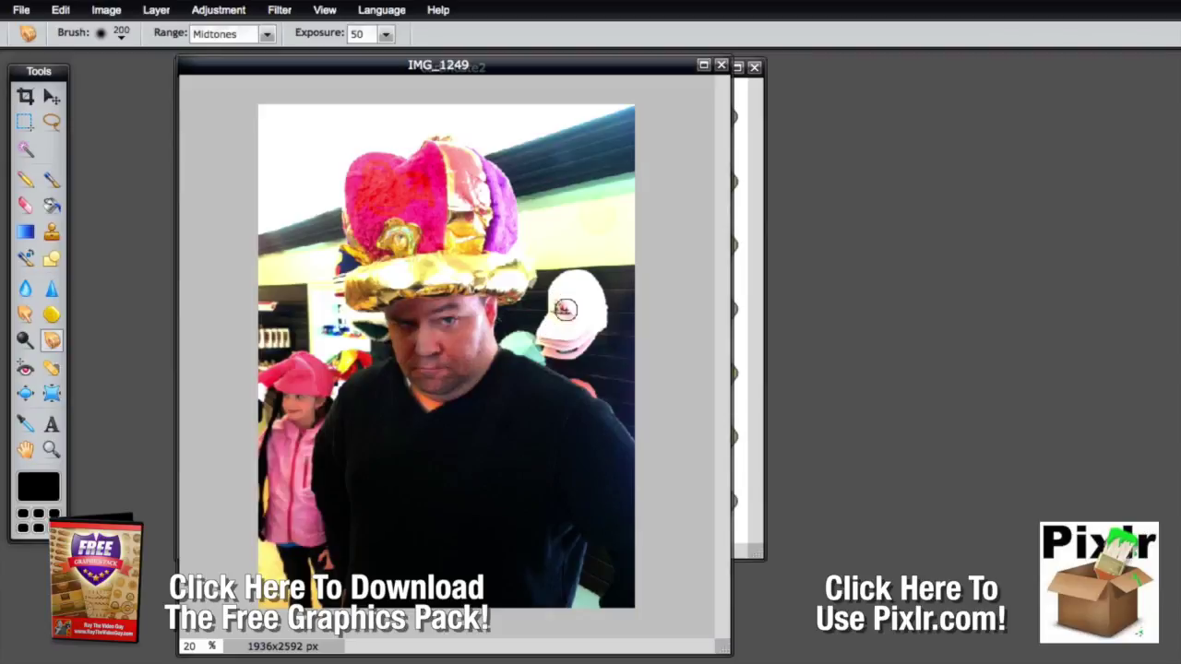
drag(564, 297, 560, 328)
mouse_move(479, 333)
mouse_down()
mouse_move(474, 388)
mouse_move(470, 355)
mouse_up()
mouse_move(318, 380)
mouse_down()
mouse_move(298, 401)
mouse_move(304, 363)
mouse_move(286, 420)
mouse_move(308, 410)
mouse_move(304, 365)
mouse_up()
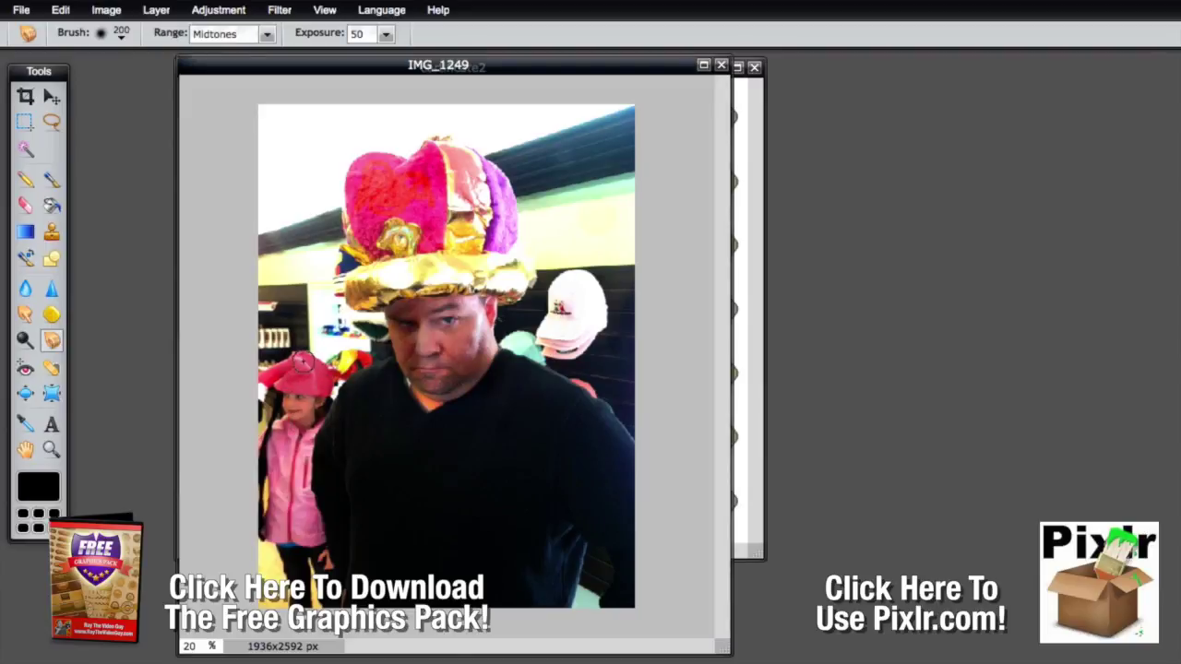
View the red-eye tool's settings, try removing the white cap's logo with the Spot Heal tool at size 20, and undo the healing.
click(26, 371)
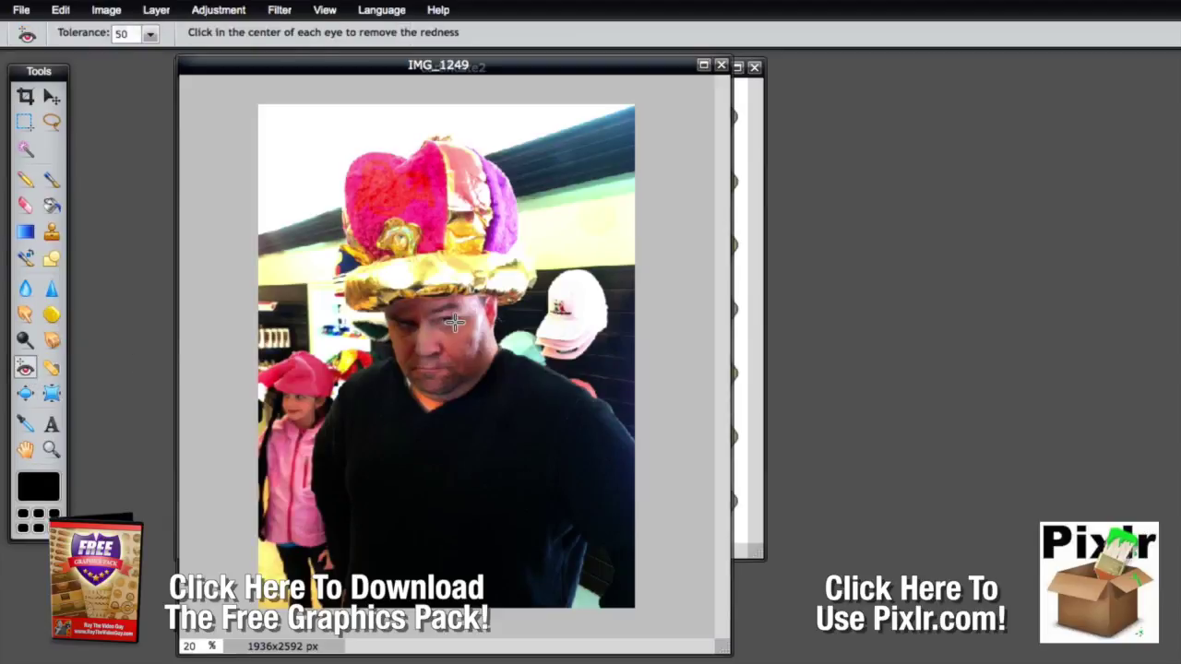
click(52, 369)
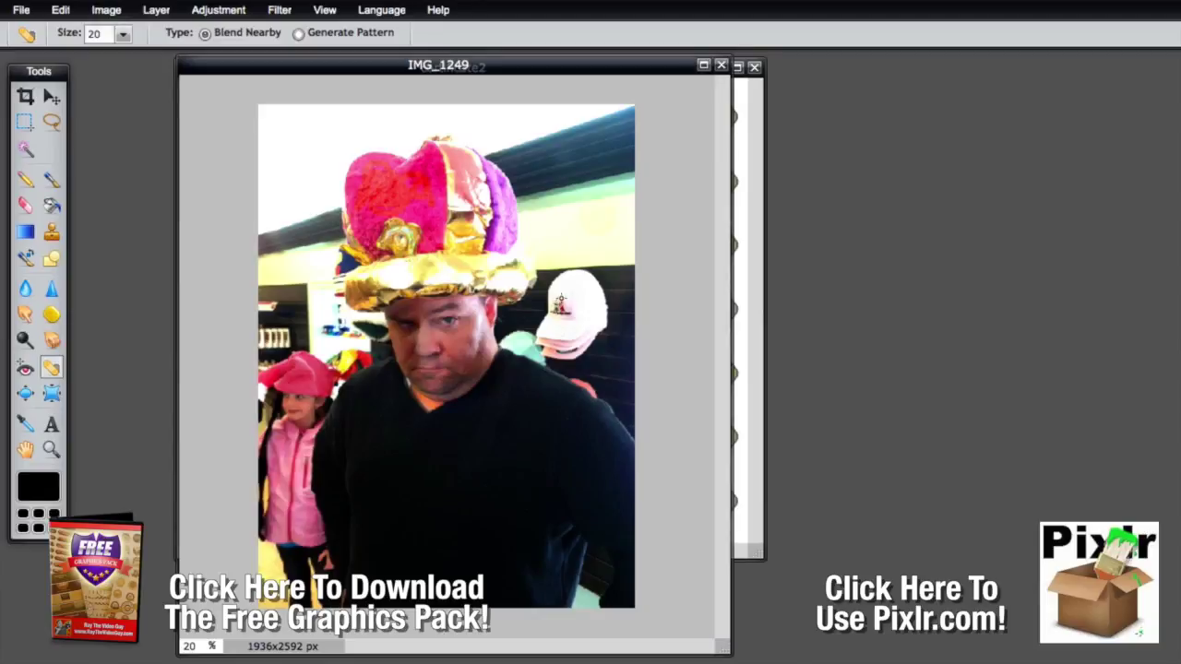
click(561, 297)
key(ctrl+z)
key(ctrl+z)
Heal the man's eyebrow on the photo's right with the Spot Heal tool at size 20, Blend Nearby, and compare by undoing and redoing.
mouse_move(464, 317)
mouse_down()
mouse_move(432, 321)
mouse_move(455, 320)
mouse_up()
mouse_move(433, 310)
mouse_down()
mouse_move(456, 305)
mouse_move(445, 308)
mouse_up()
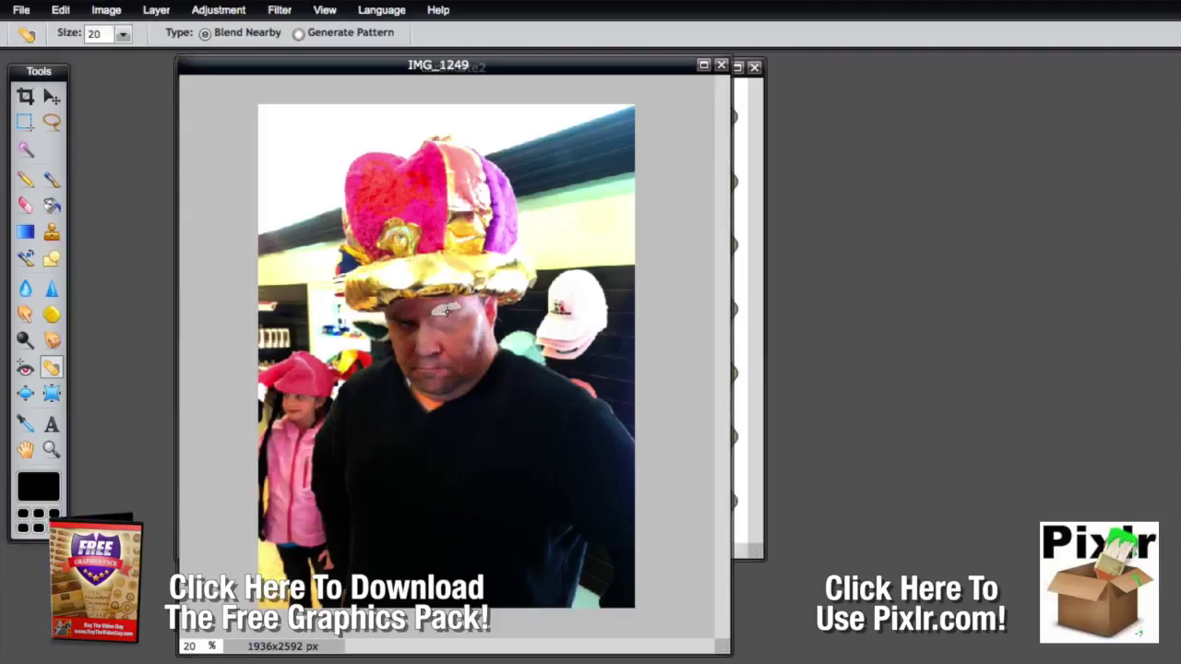
drag(431, 311, 433, 311)
key(ctrl+z)
key(ctrl+y)
Enlarge the man's eyes and nose on the photo with the Bloat tool at size 150, strength 50.
click(26, 395)
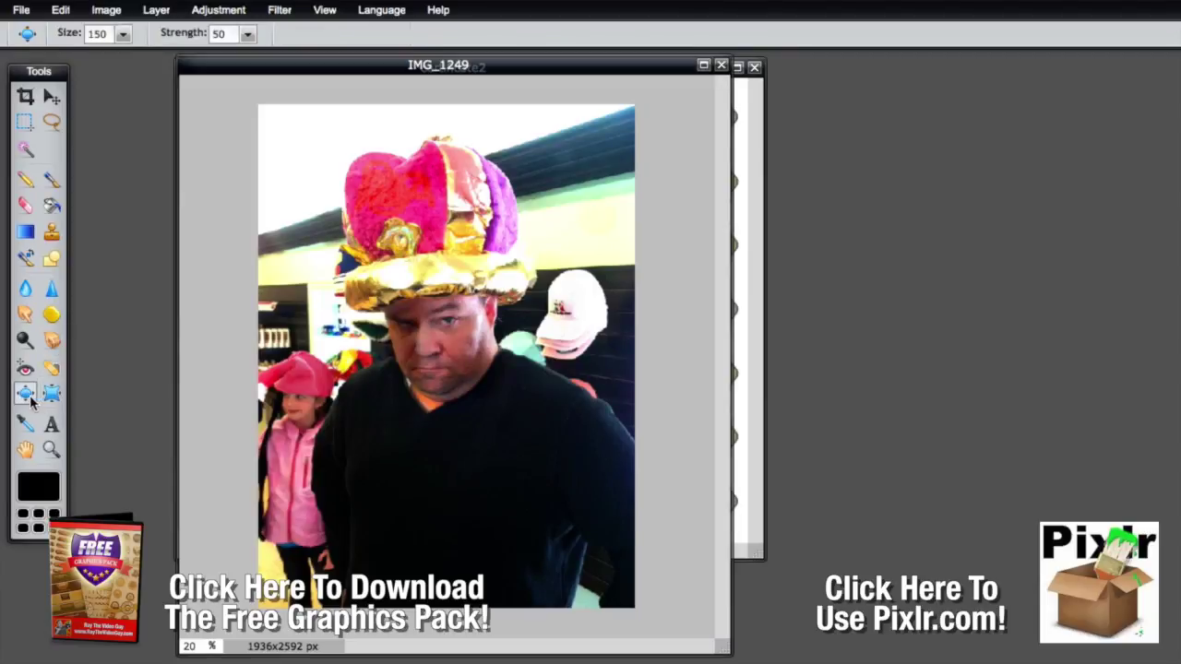
click(416, 338)
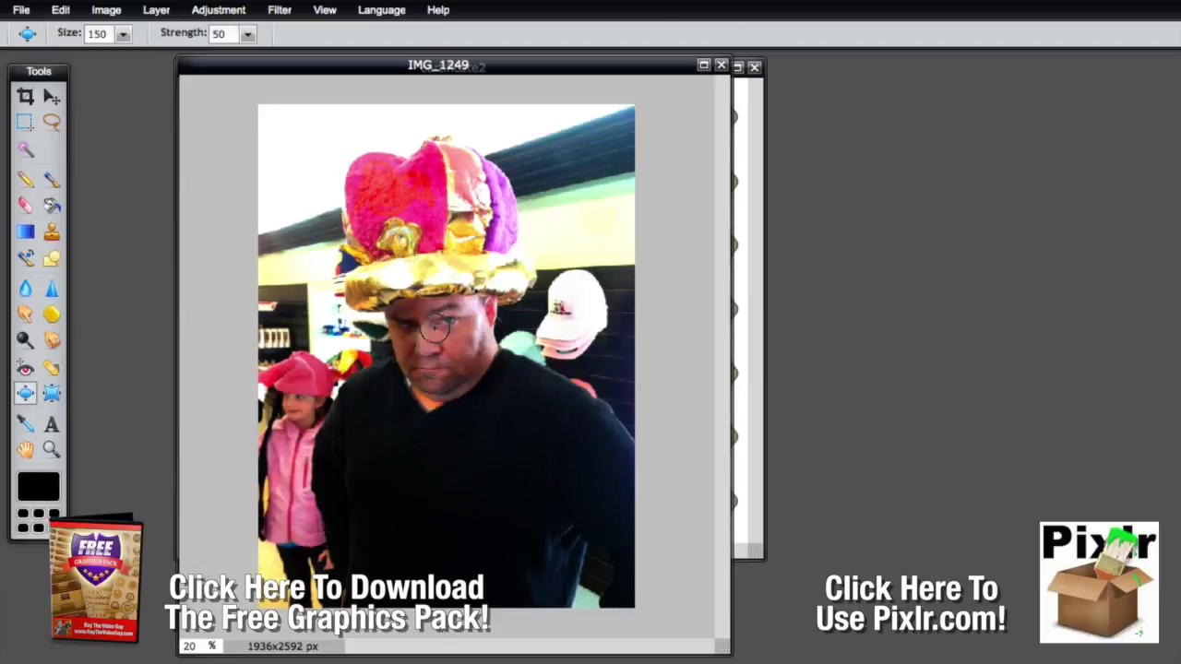
click(451, 336)
click(443, 325)
click(402, 326)
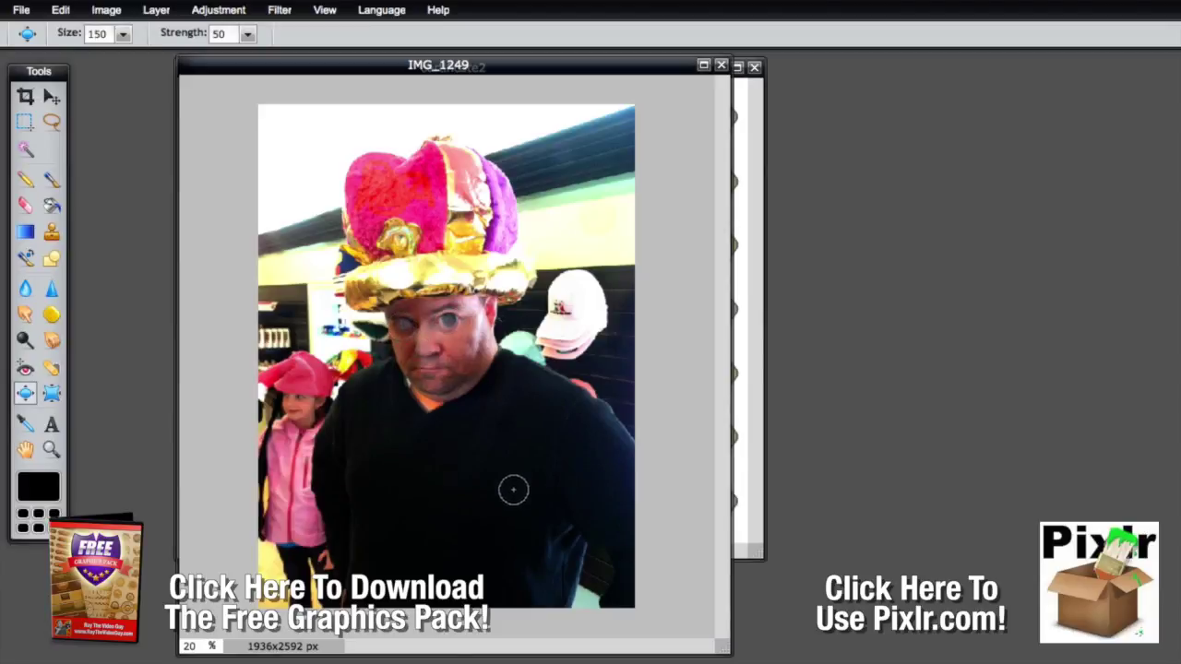
click(425, 350)
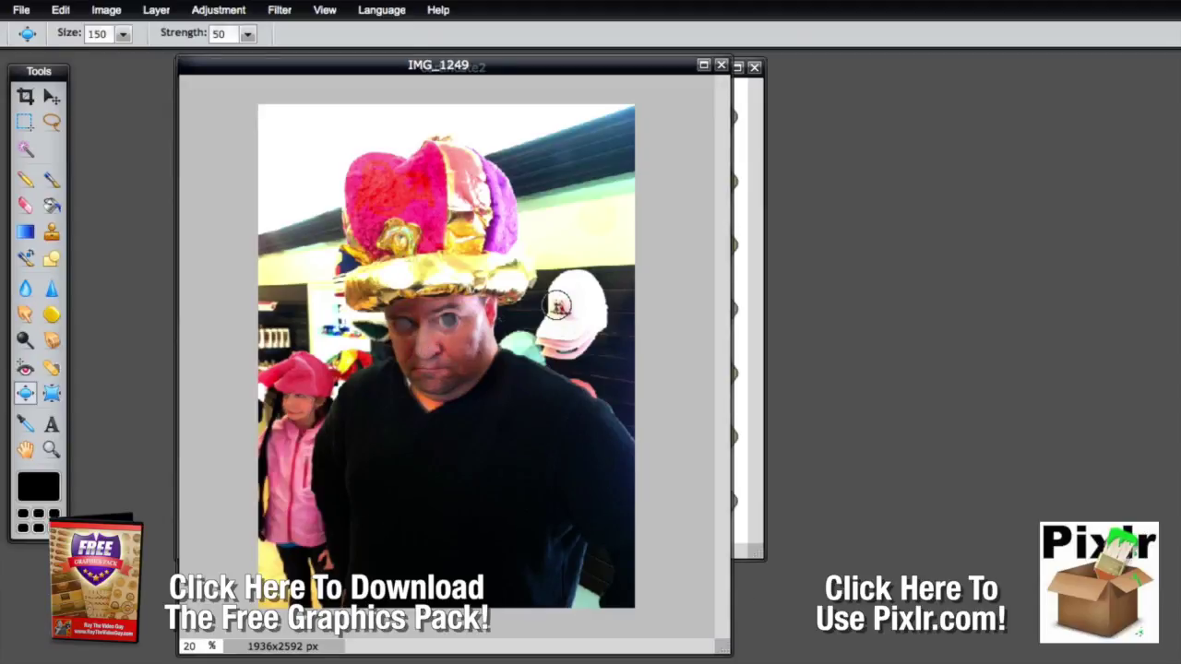
Shrink the man's mouth, his eyes and the crown's gold ornament with the Pinch tool at size 150, strength 50.
click(51, 394)
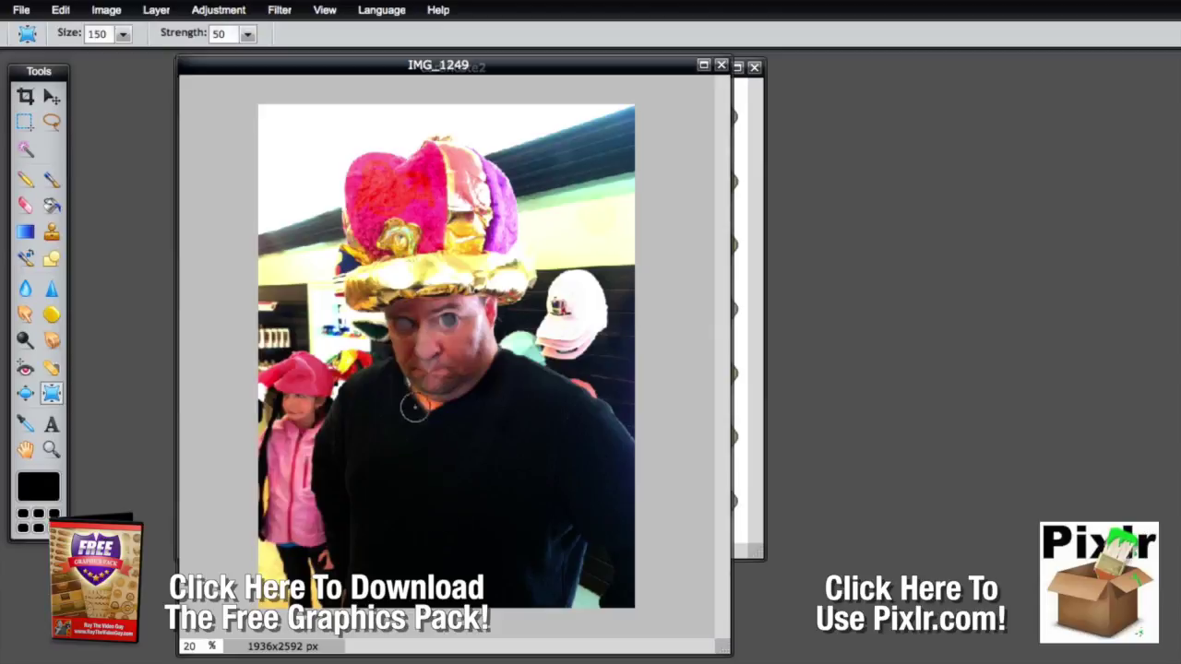
click(452, 323)
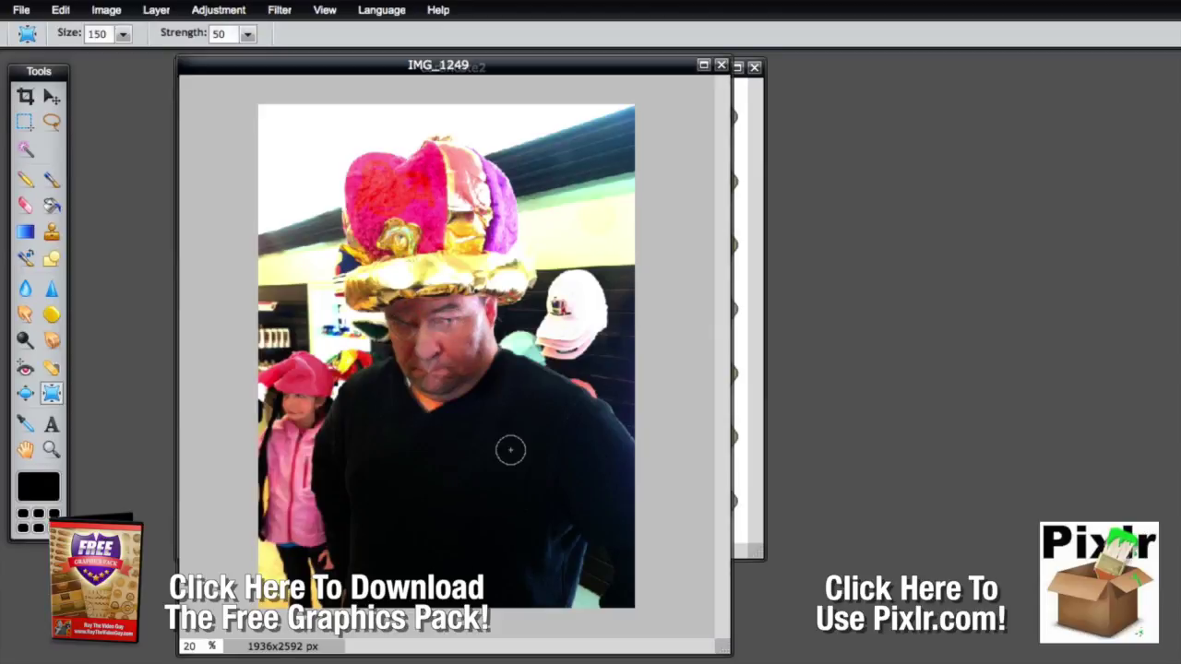
click(401, 242)
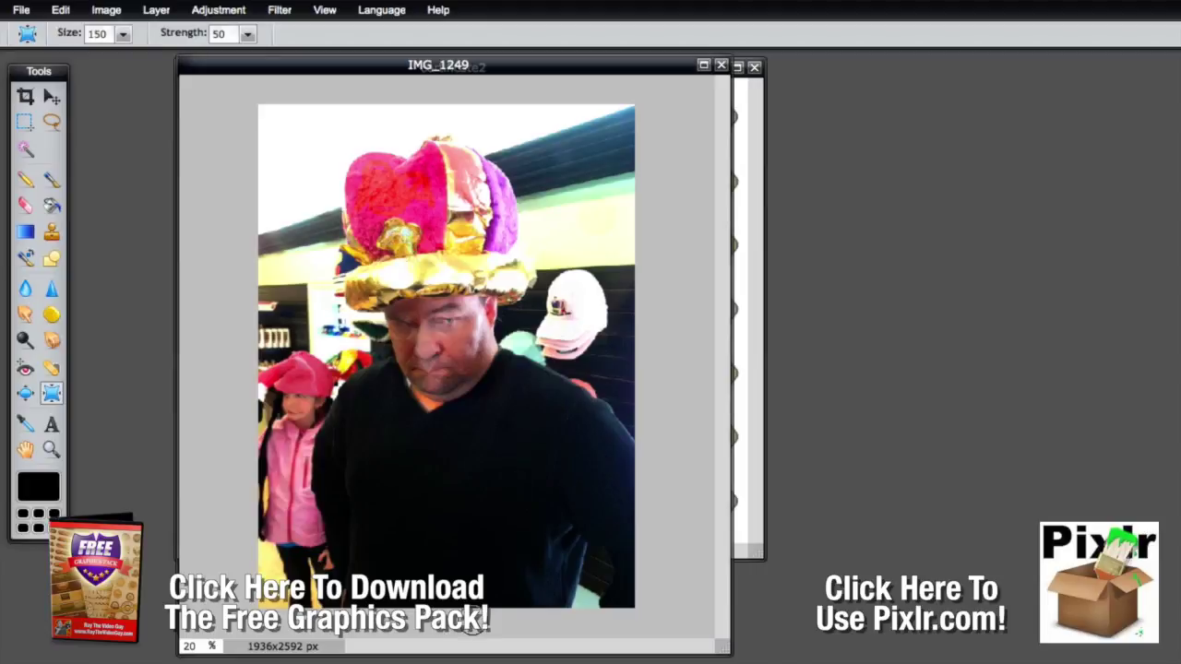
Sample the crown's pink fabric as the main colour and open a new text entry at the crown's gold ornament.
click(26, 424)
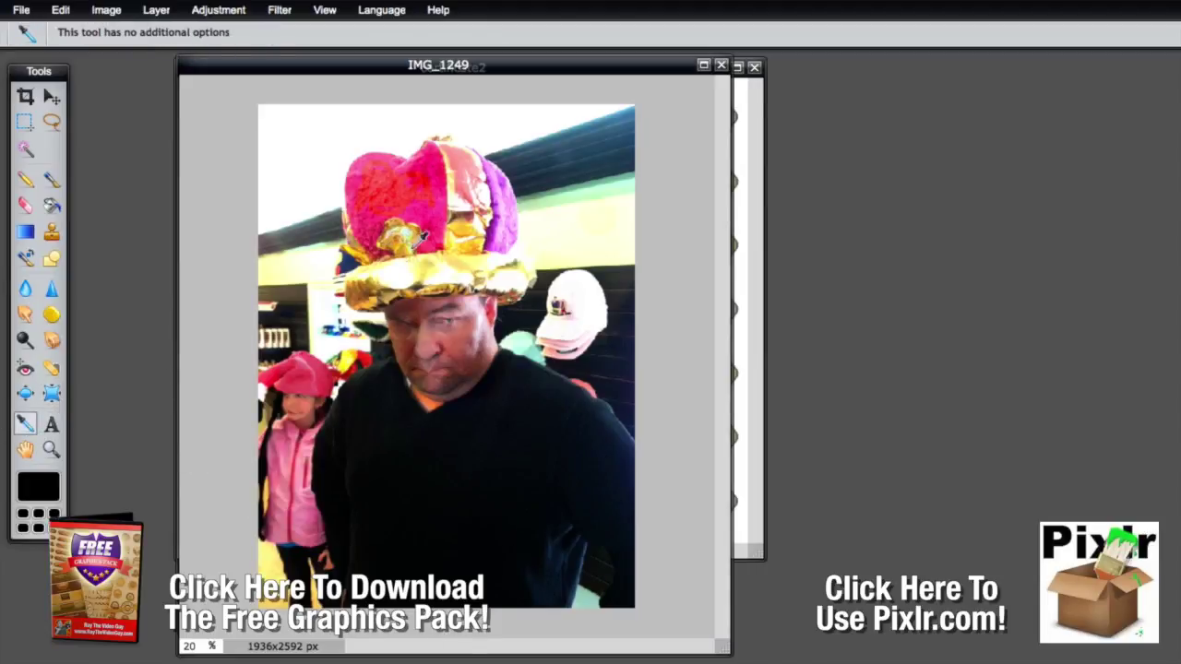
click(422, 198)
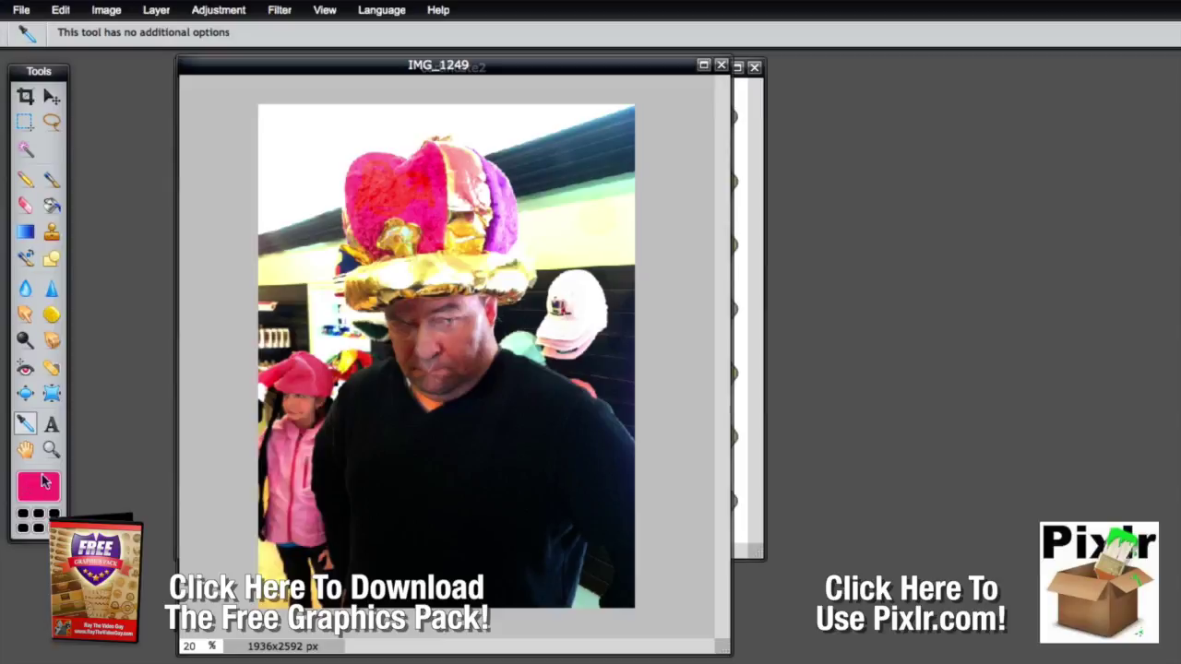
click(52, 426)
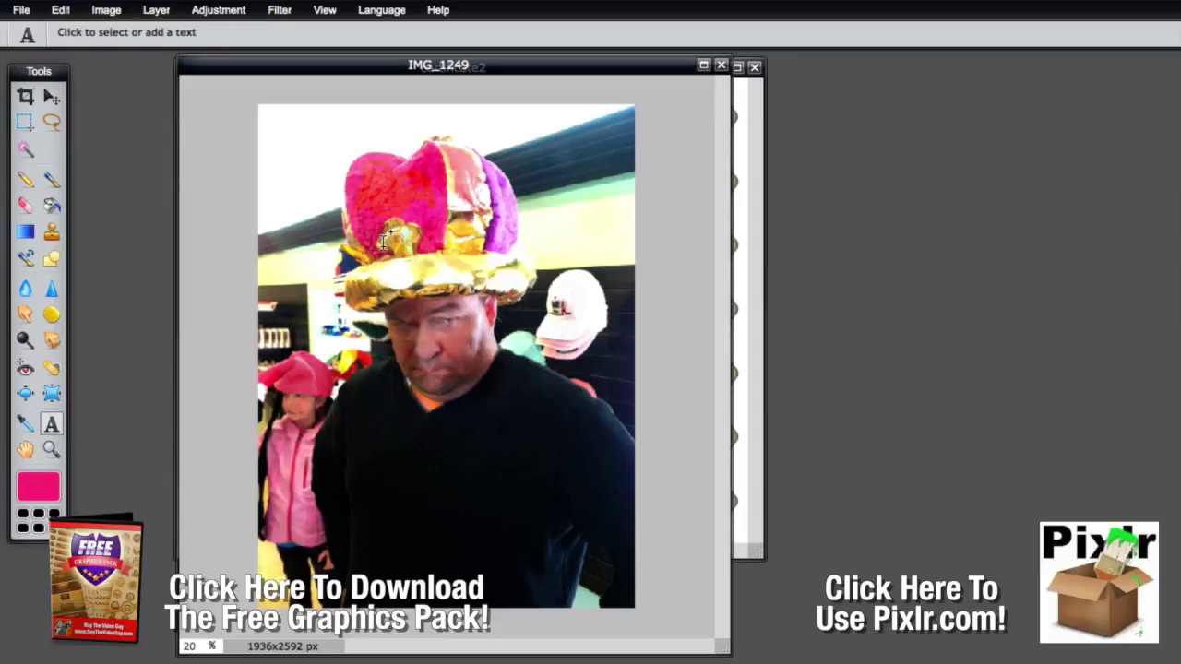
click(398, 255)
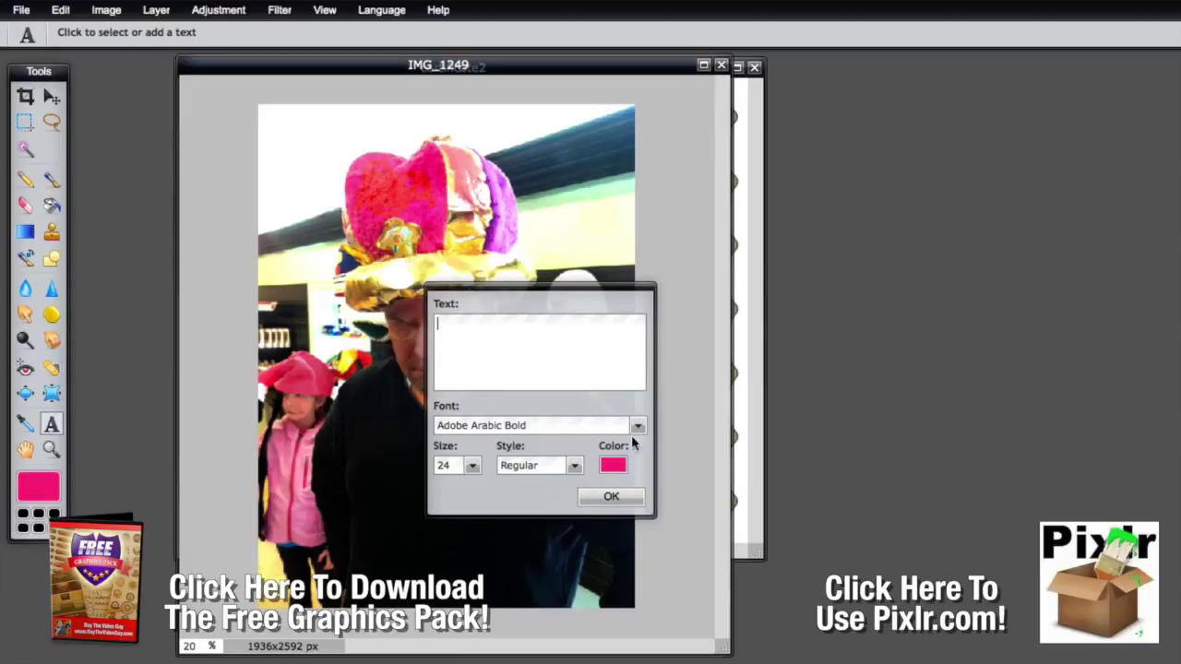